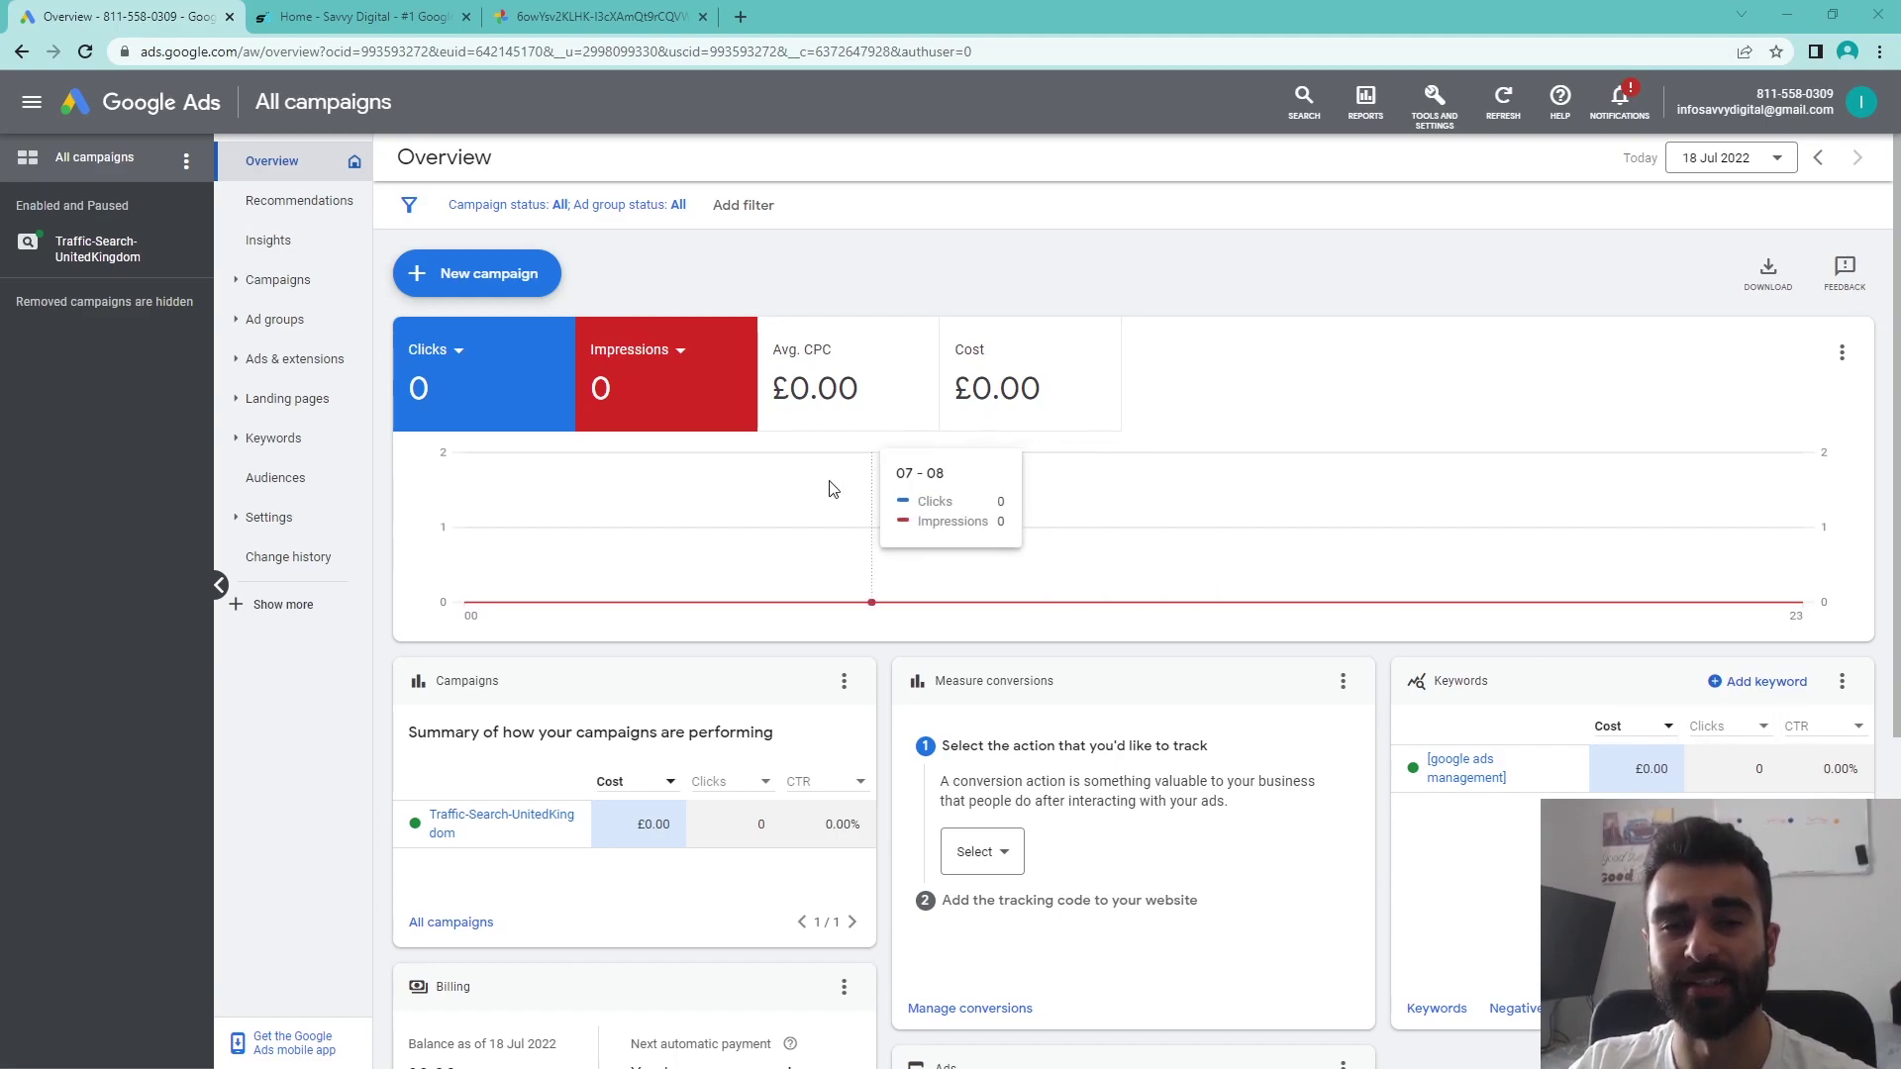
- Bring up the Soma Auto example call ad image for car insurance
click(594, 16)
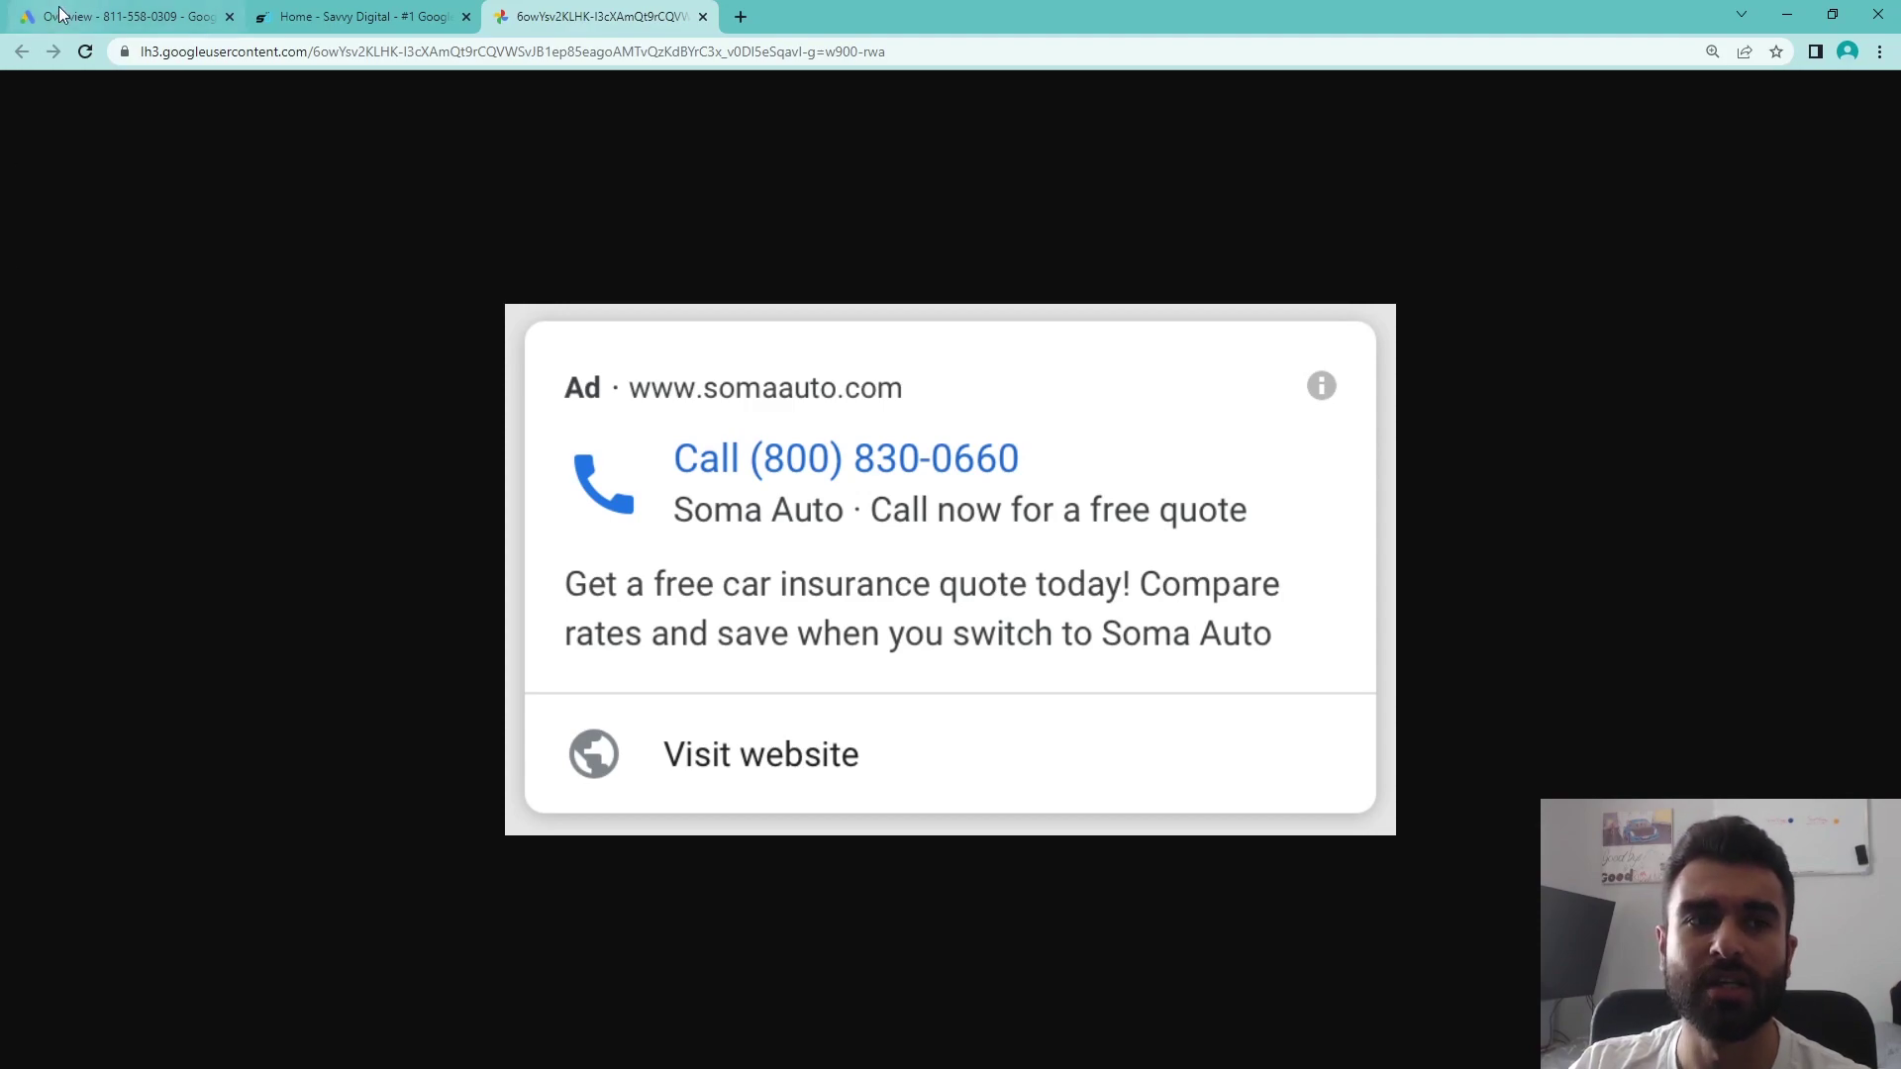
- Go to the Campaigns list showing Traffic-Search-UnitedKingdom at £12.00/day
click(119, 15)
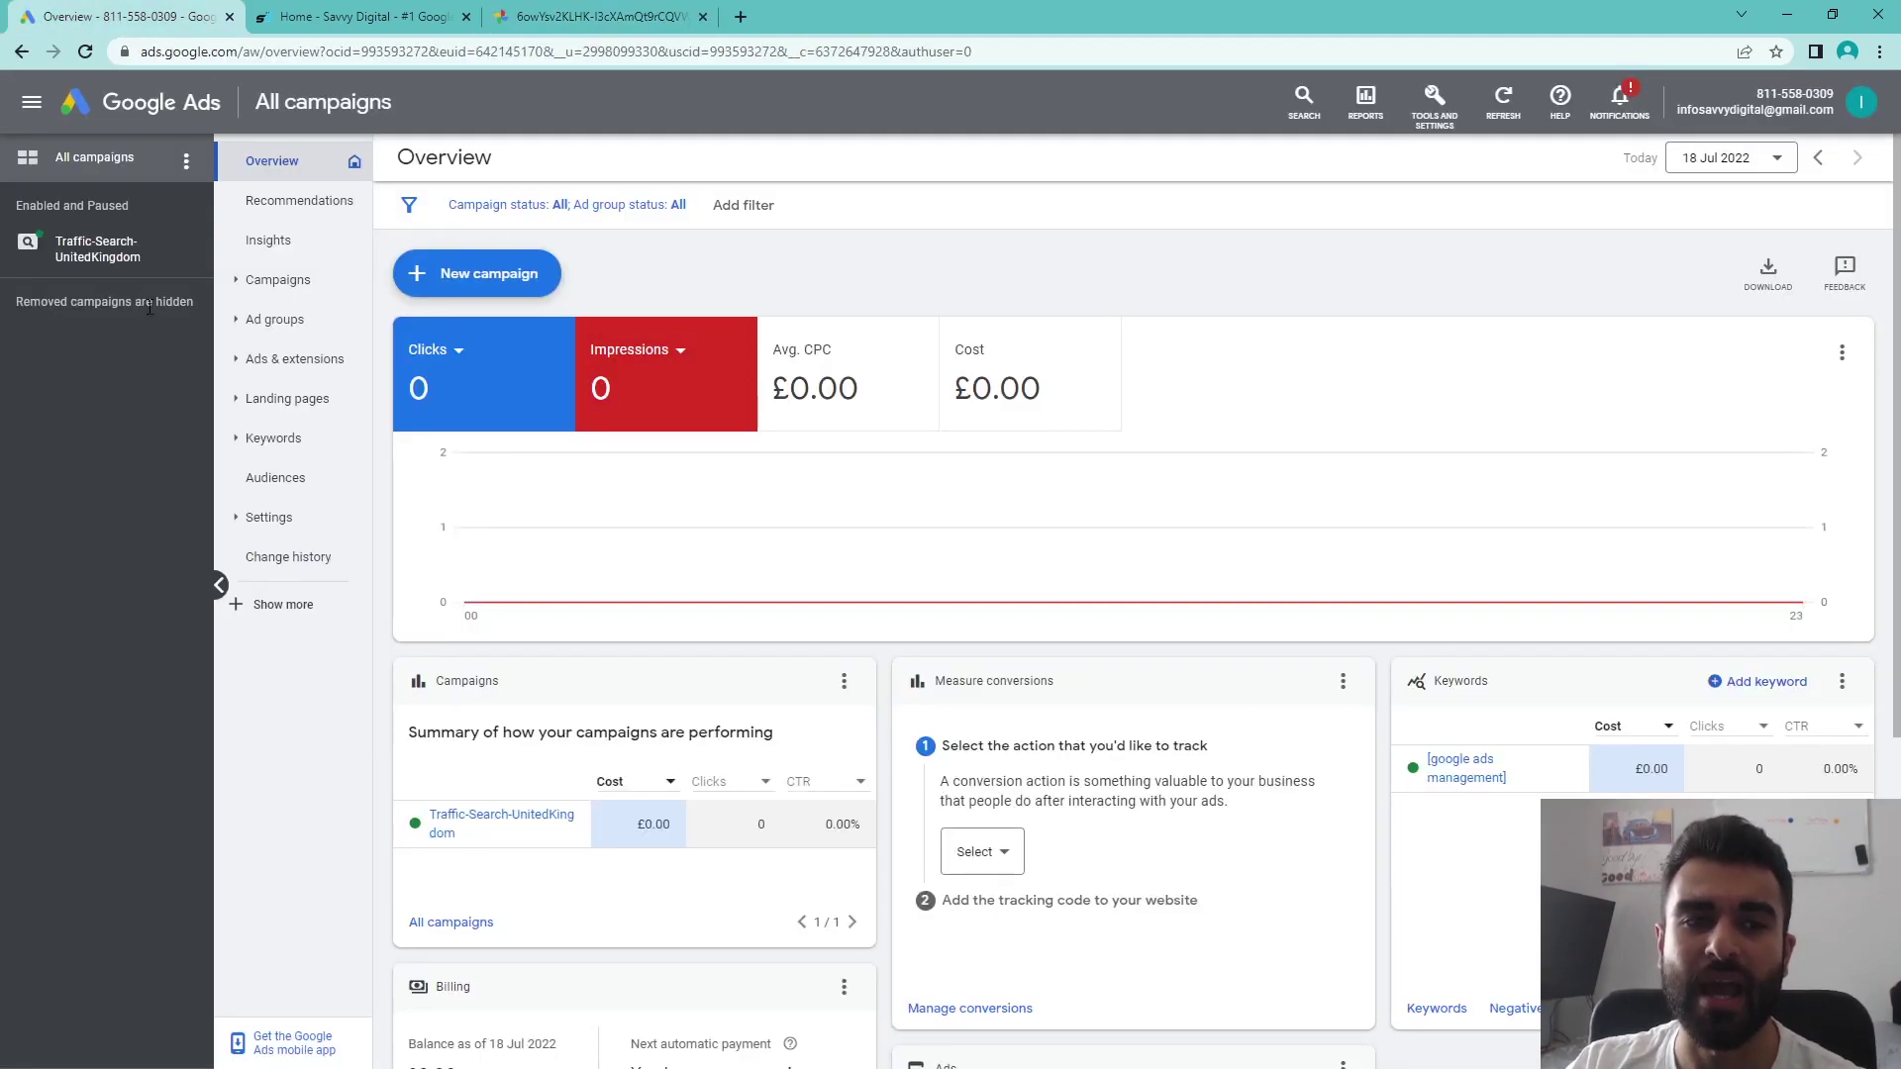
click(278, 283)
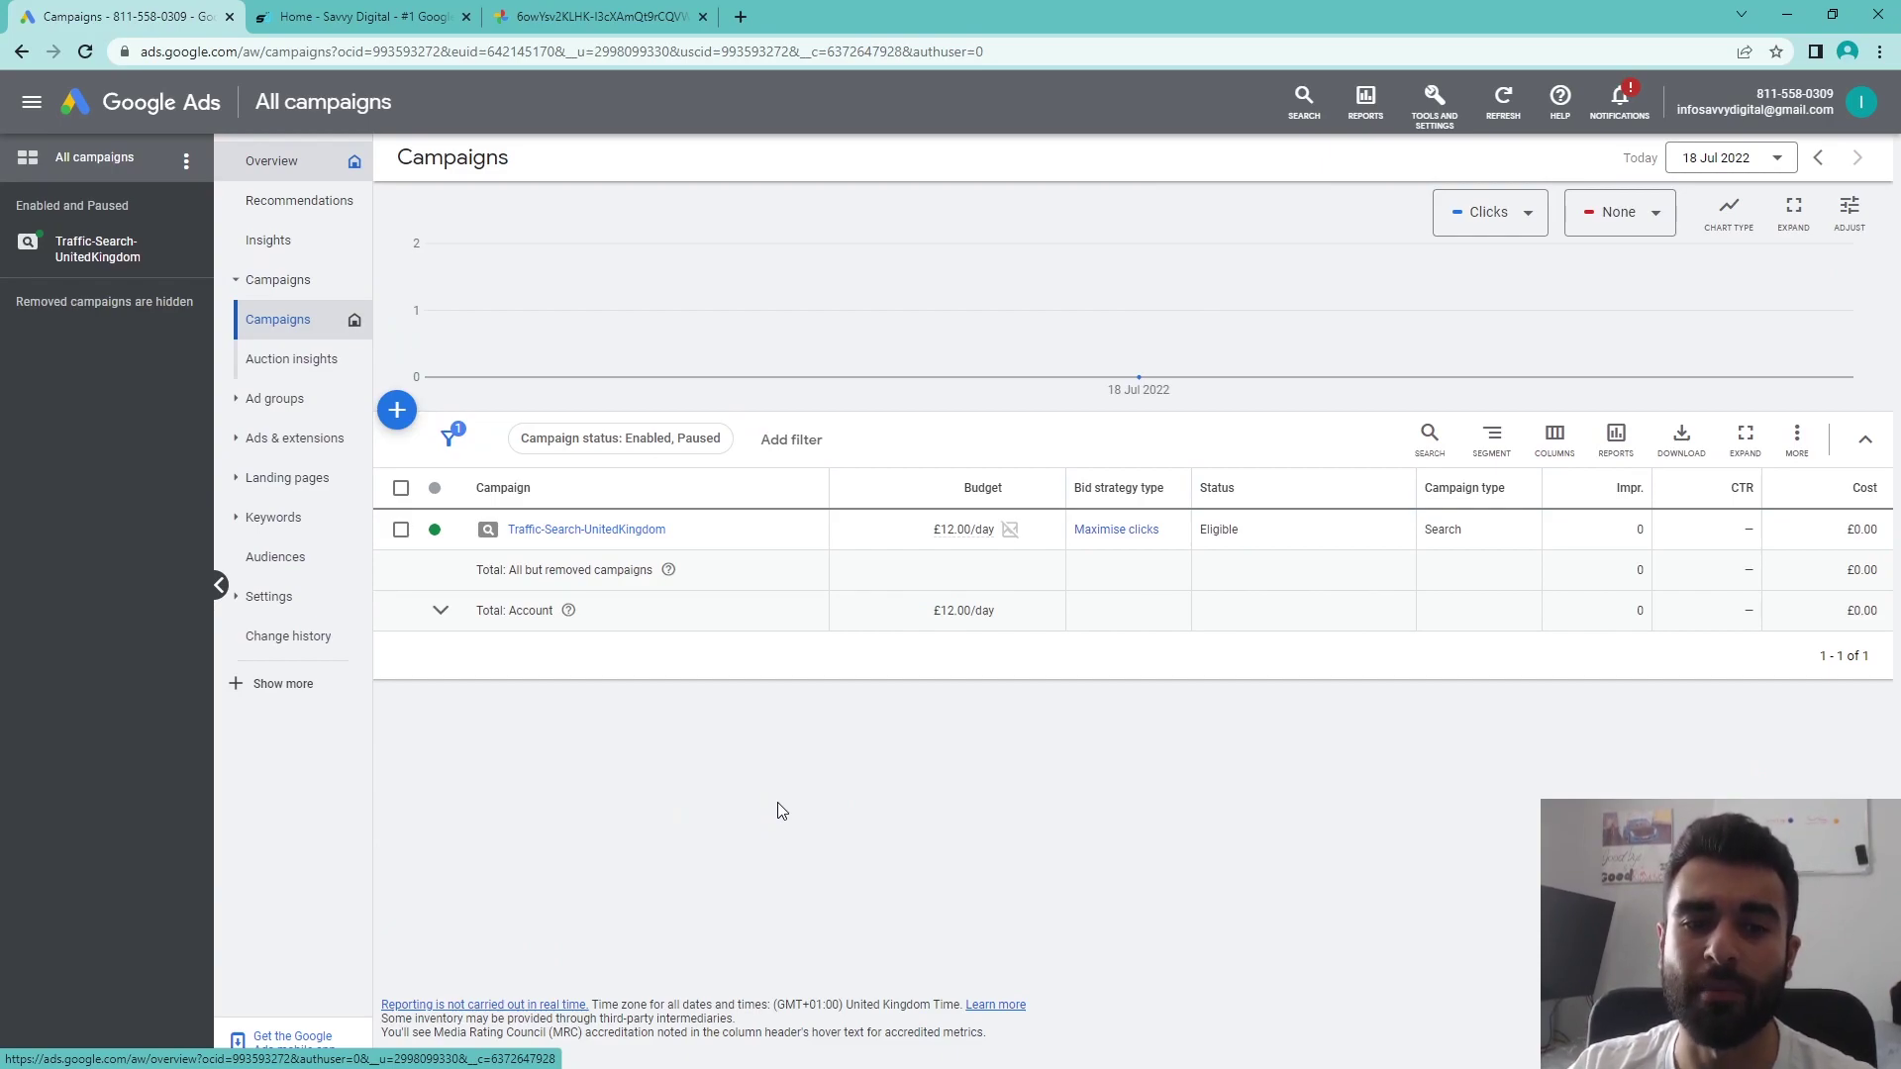
- Begin a Leads Search campaign with Phone calls ticked, then cancel it
click(397, 410)
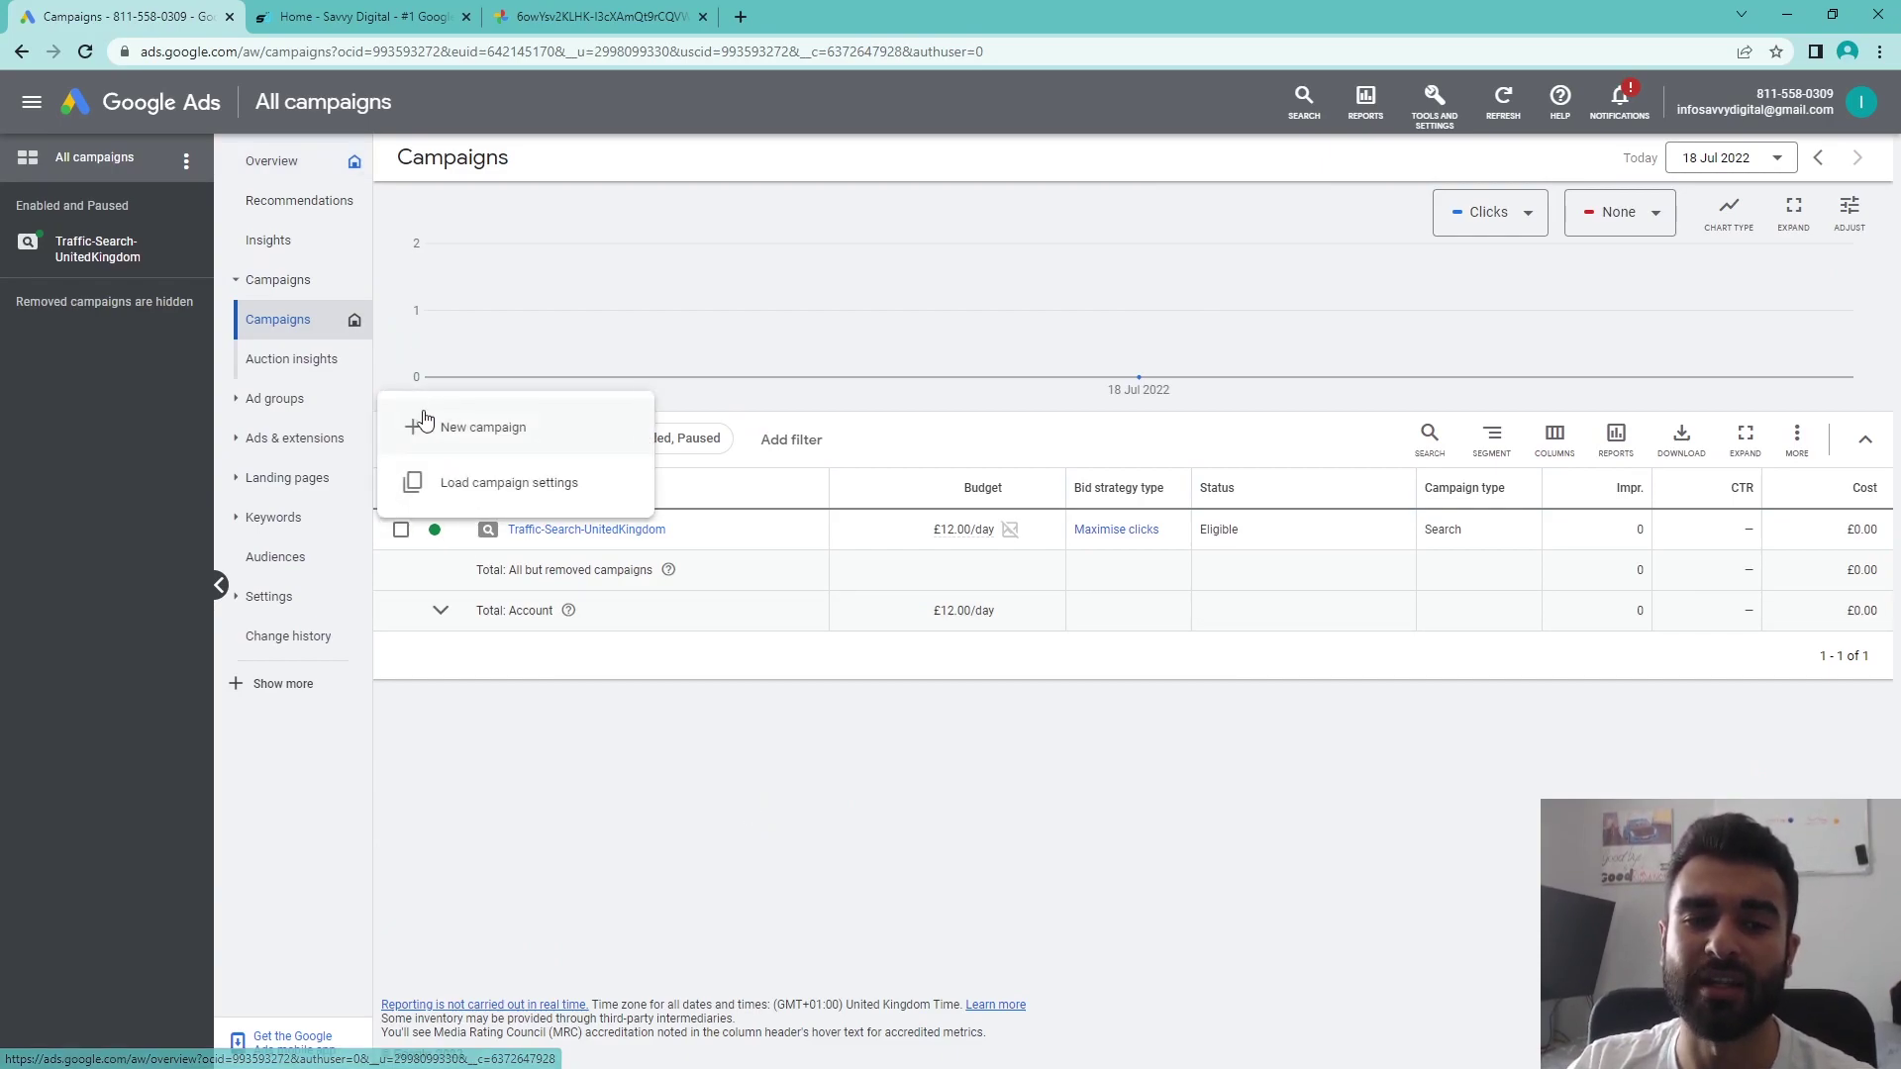
click(478, 436)
click(722, 467)
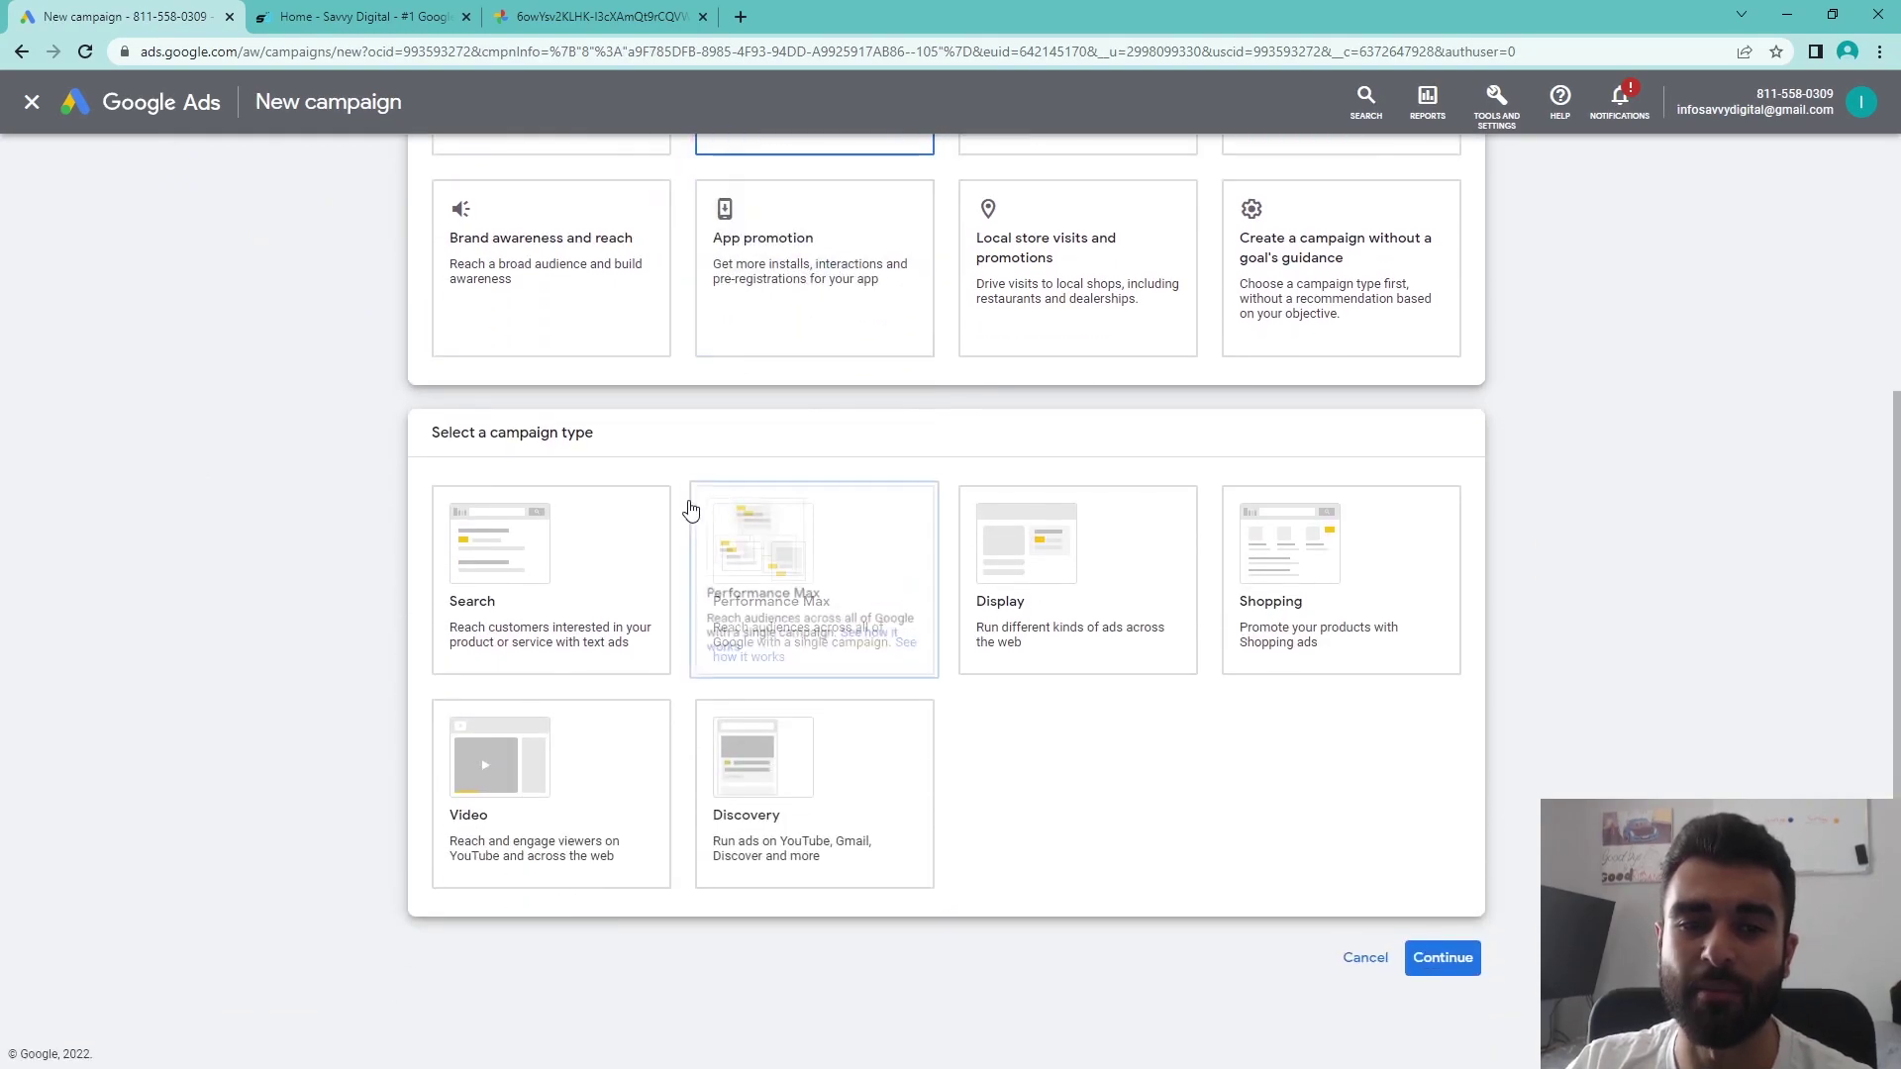
click(585, 501)
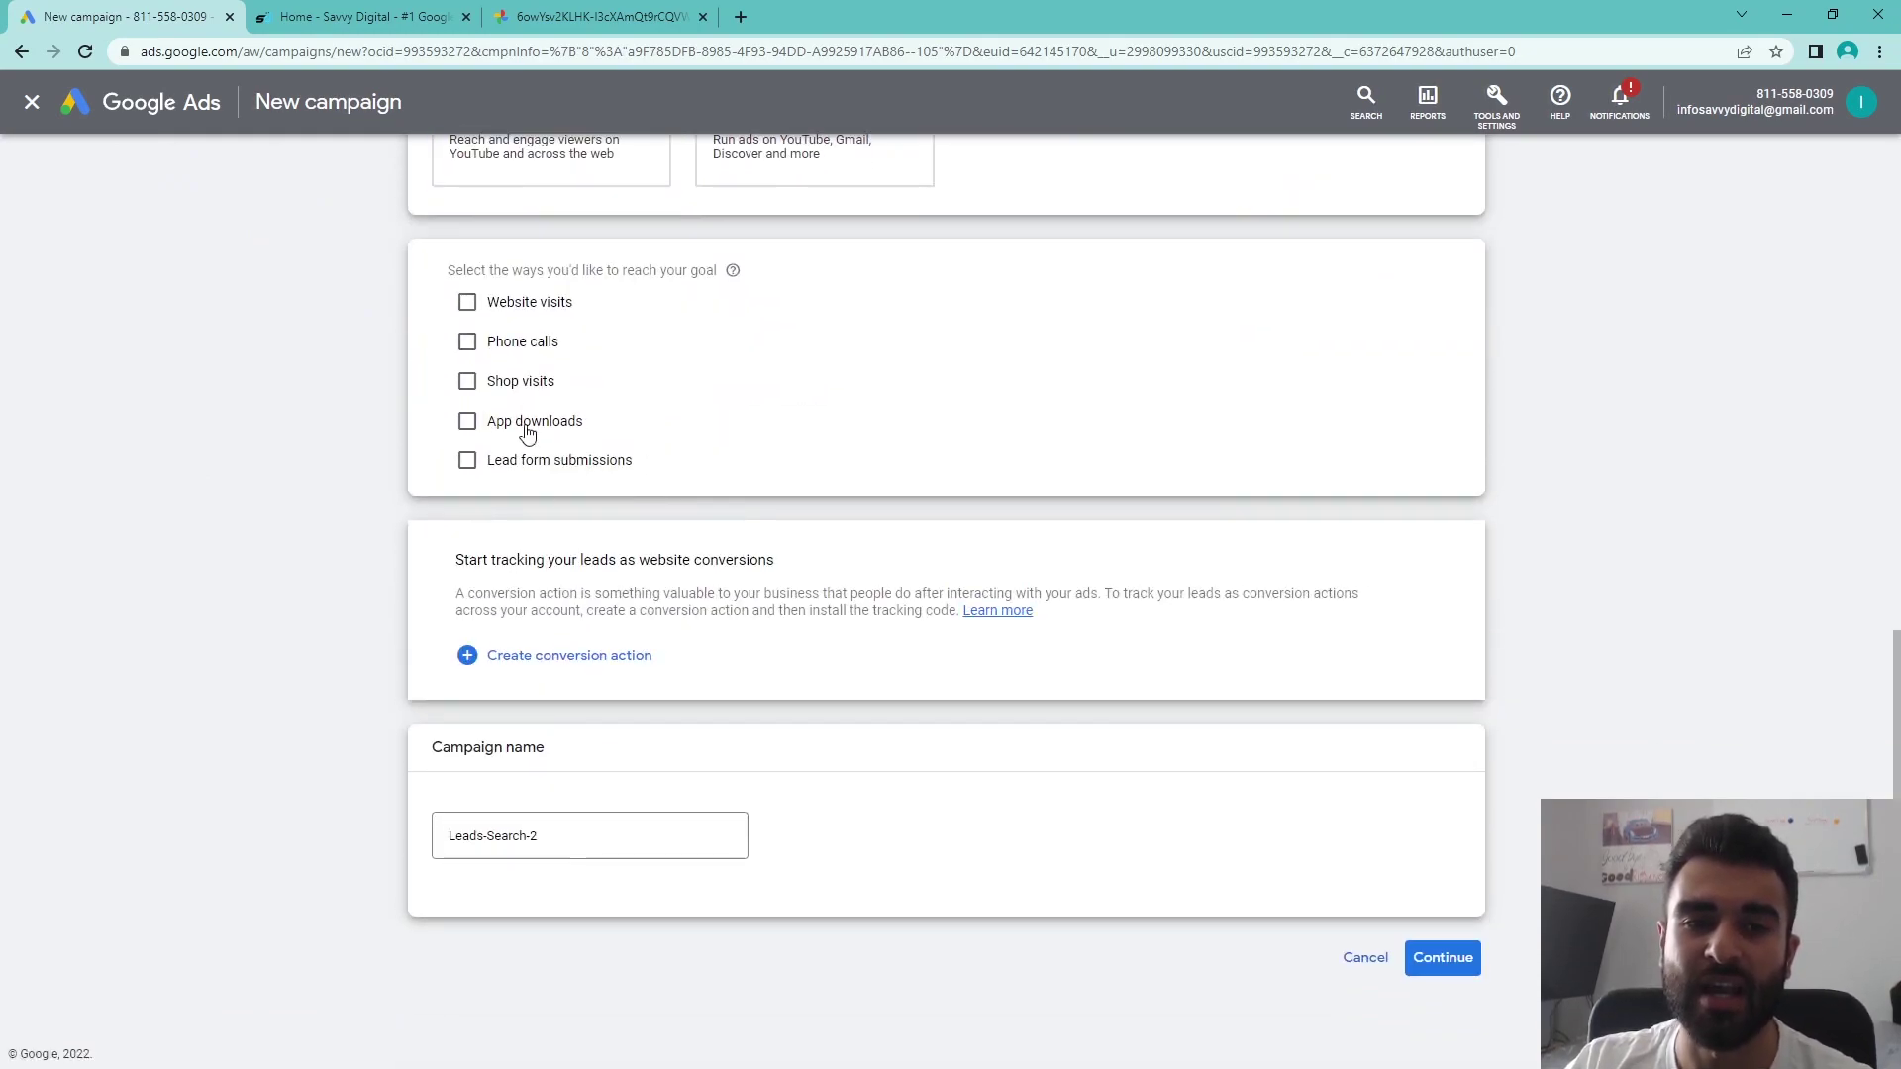
click(535, 344)
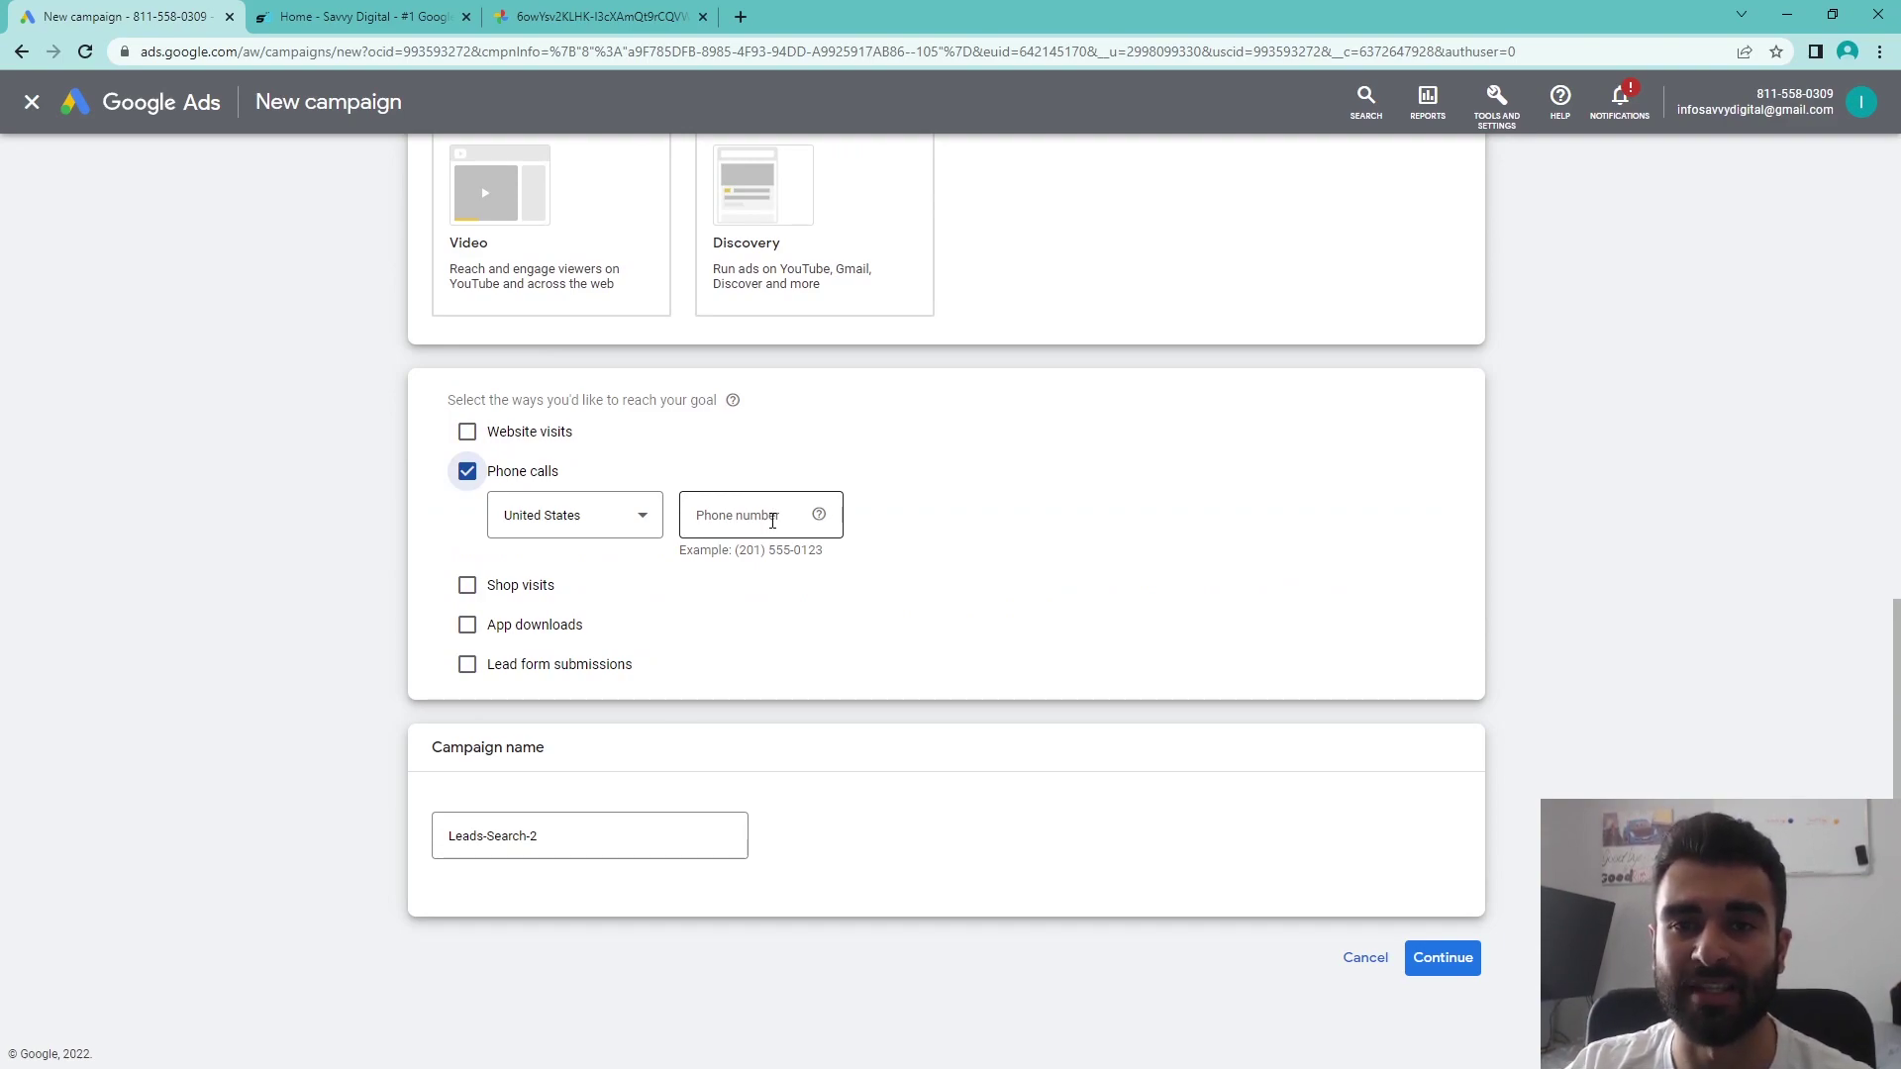
scroll(595, 495, up, 9)
scroll(297, 471, down, 9)
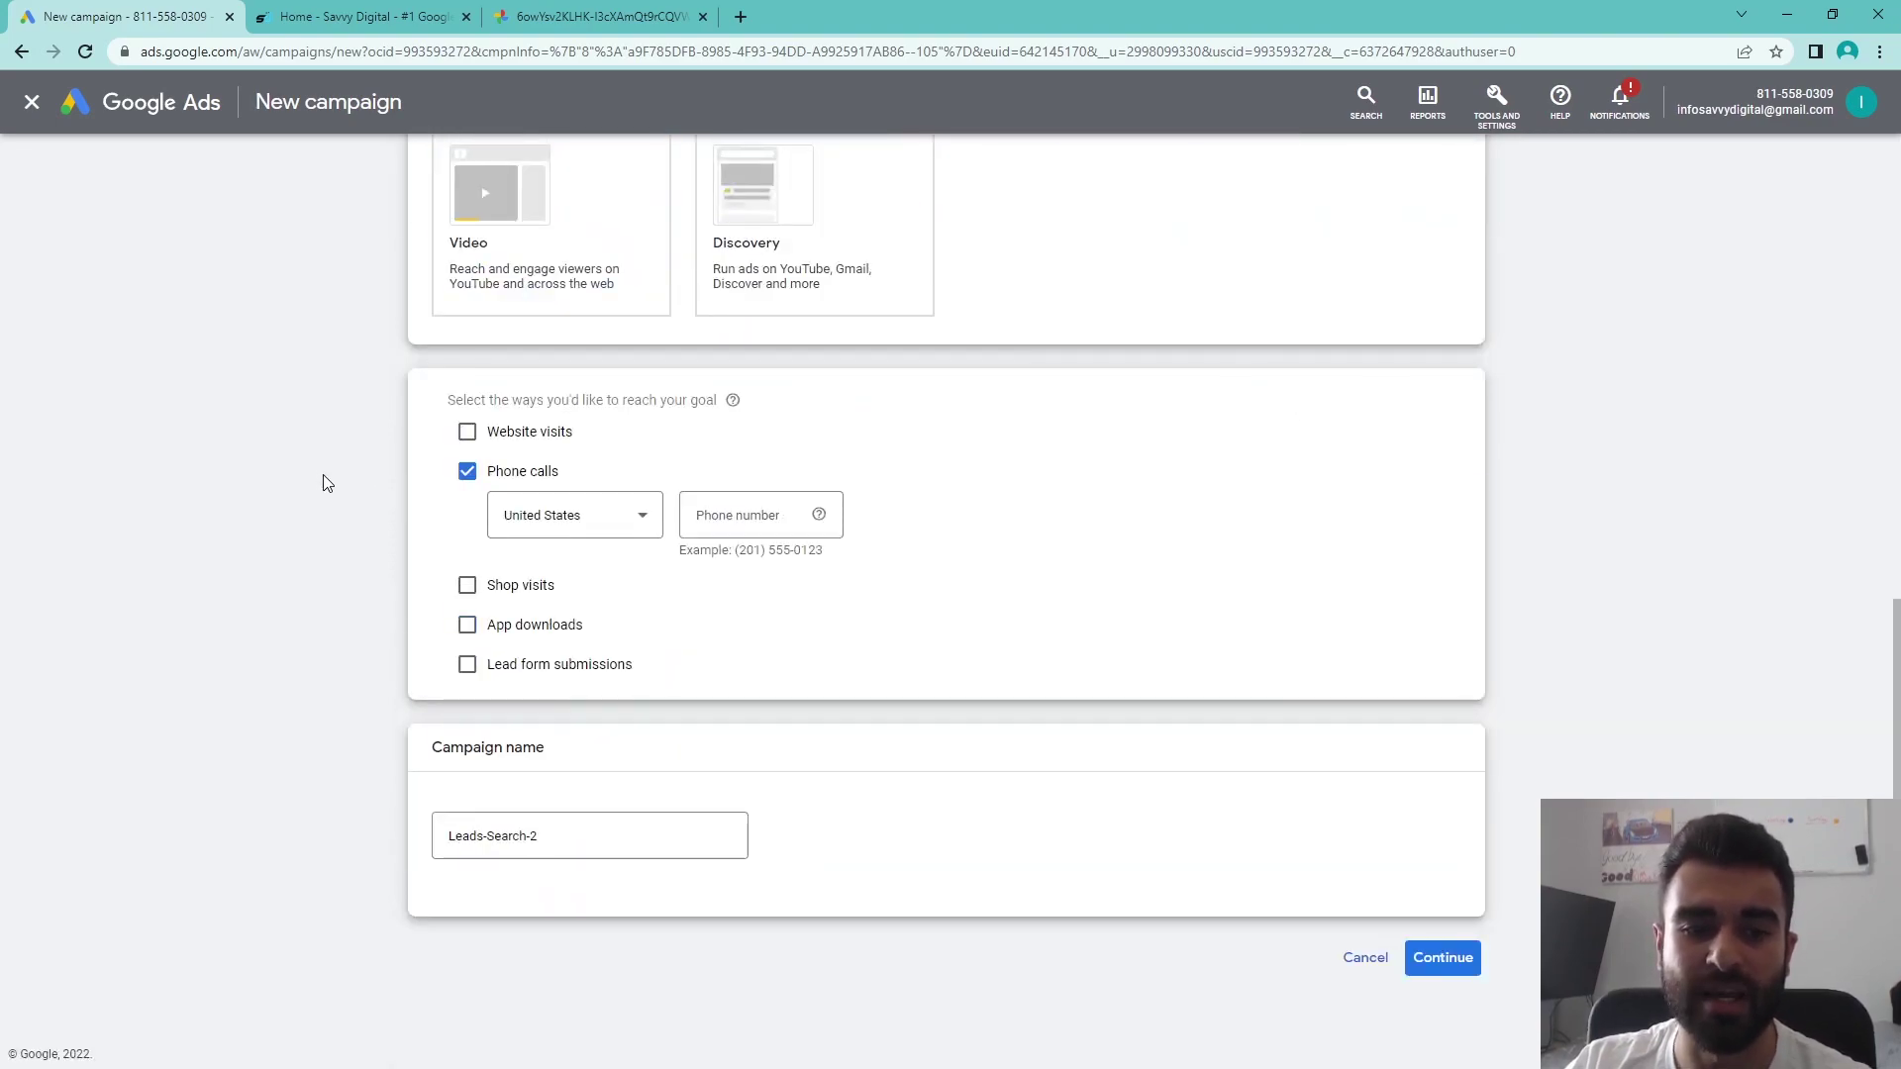
click(1365, 958)
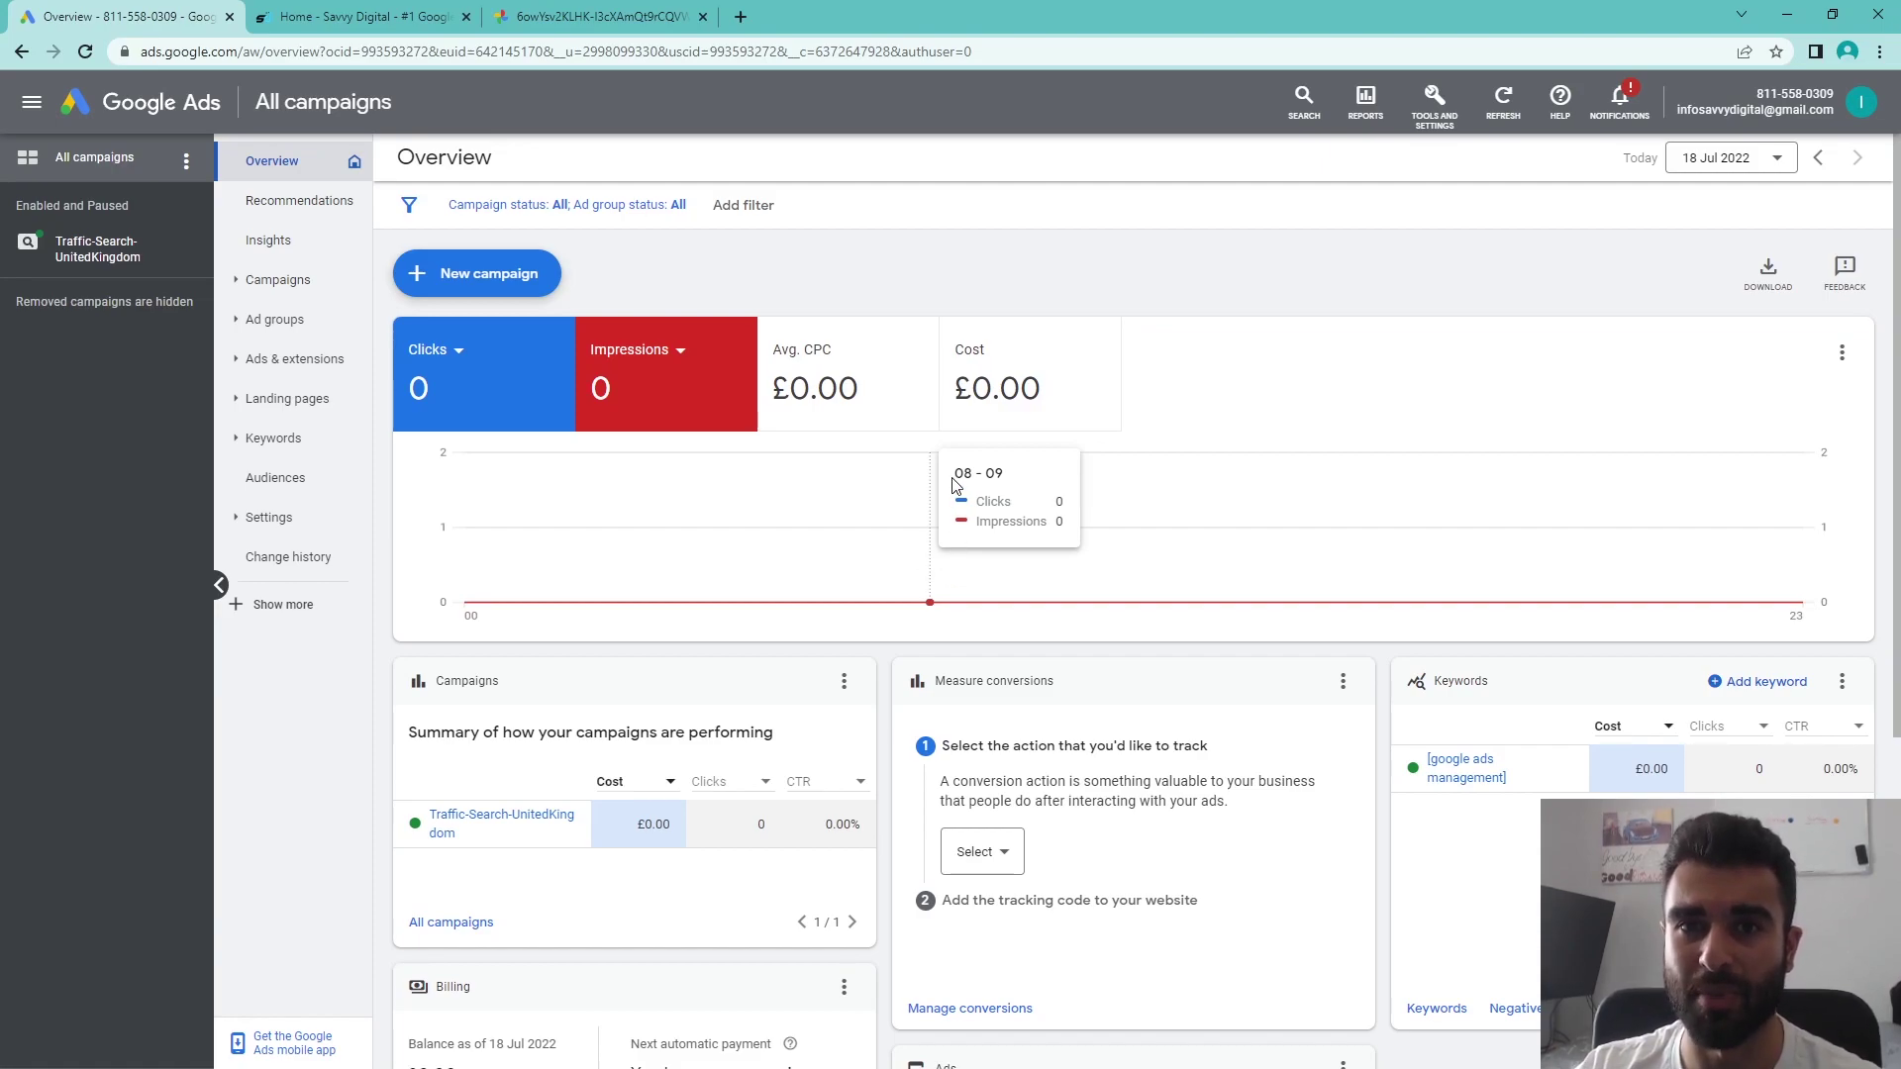
- Start a new call ad from the Ads section
click(299, 372)
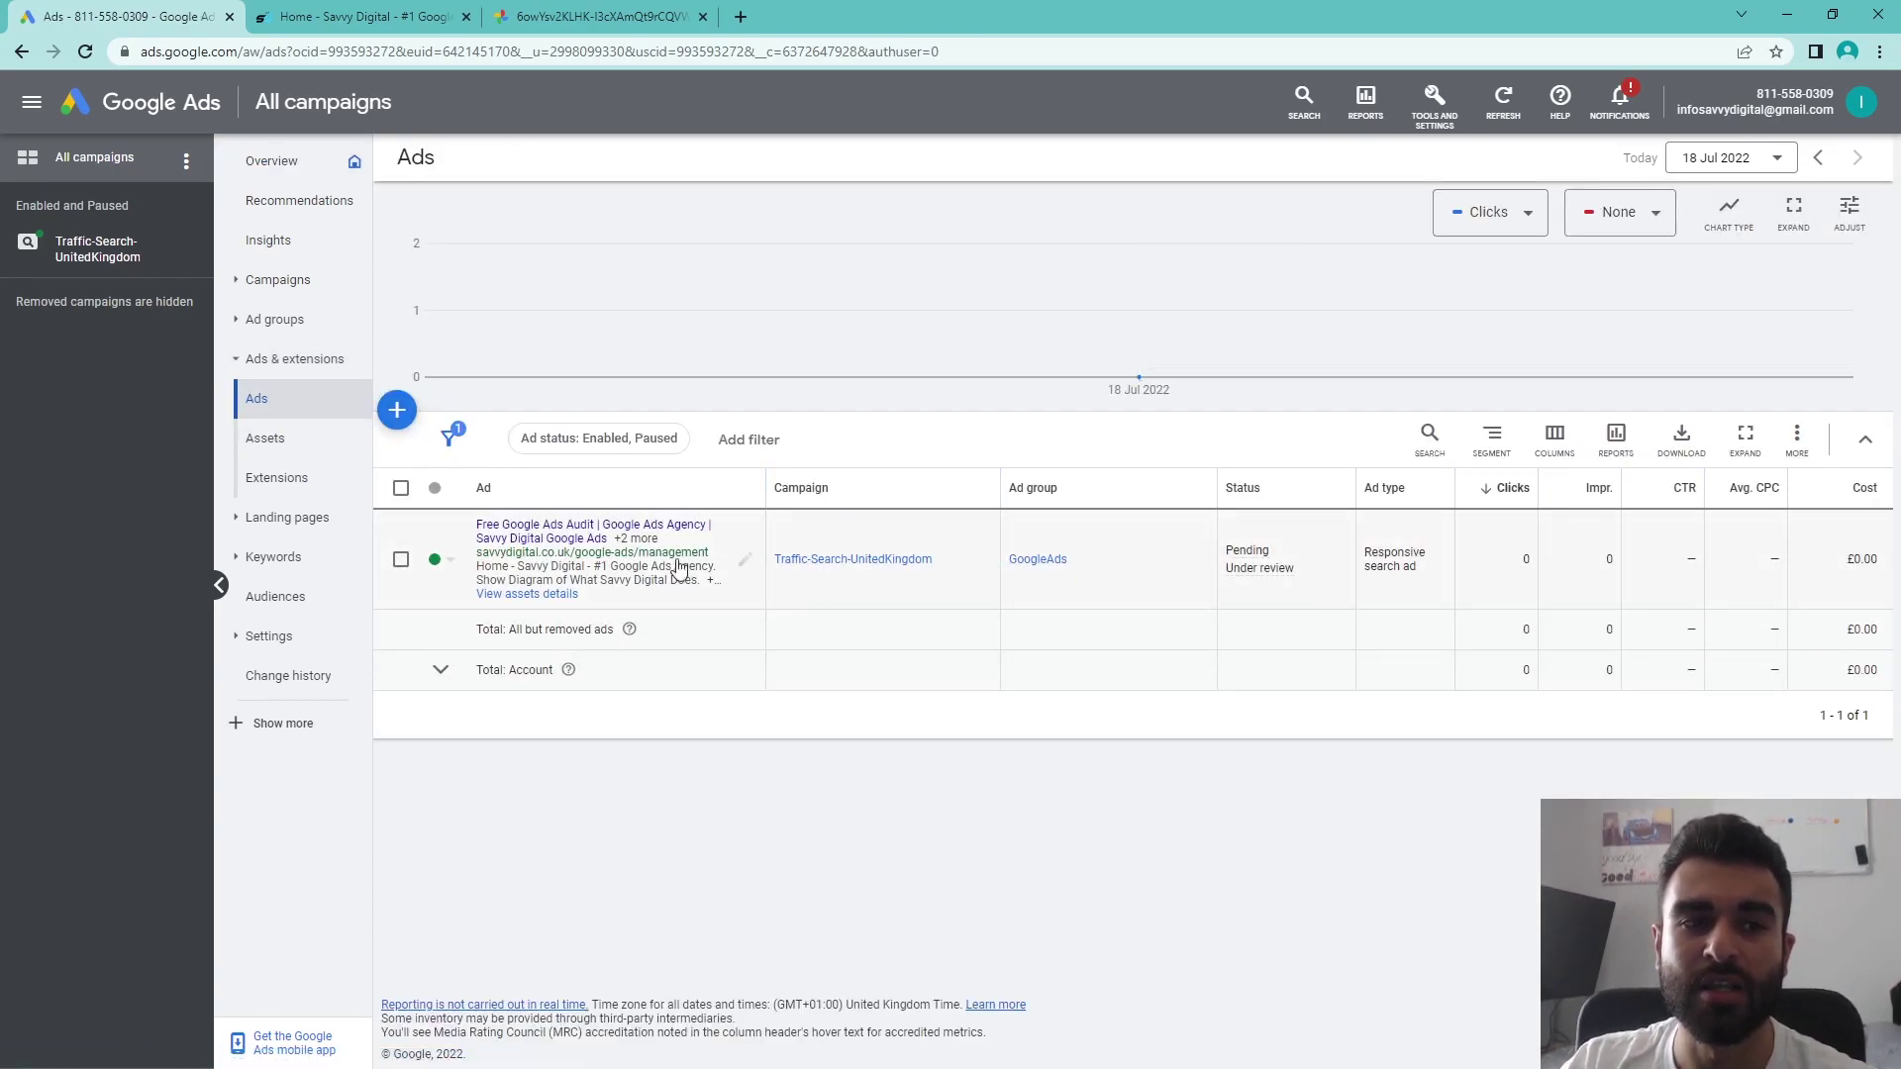
click(396, 408)
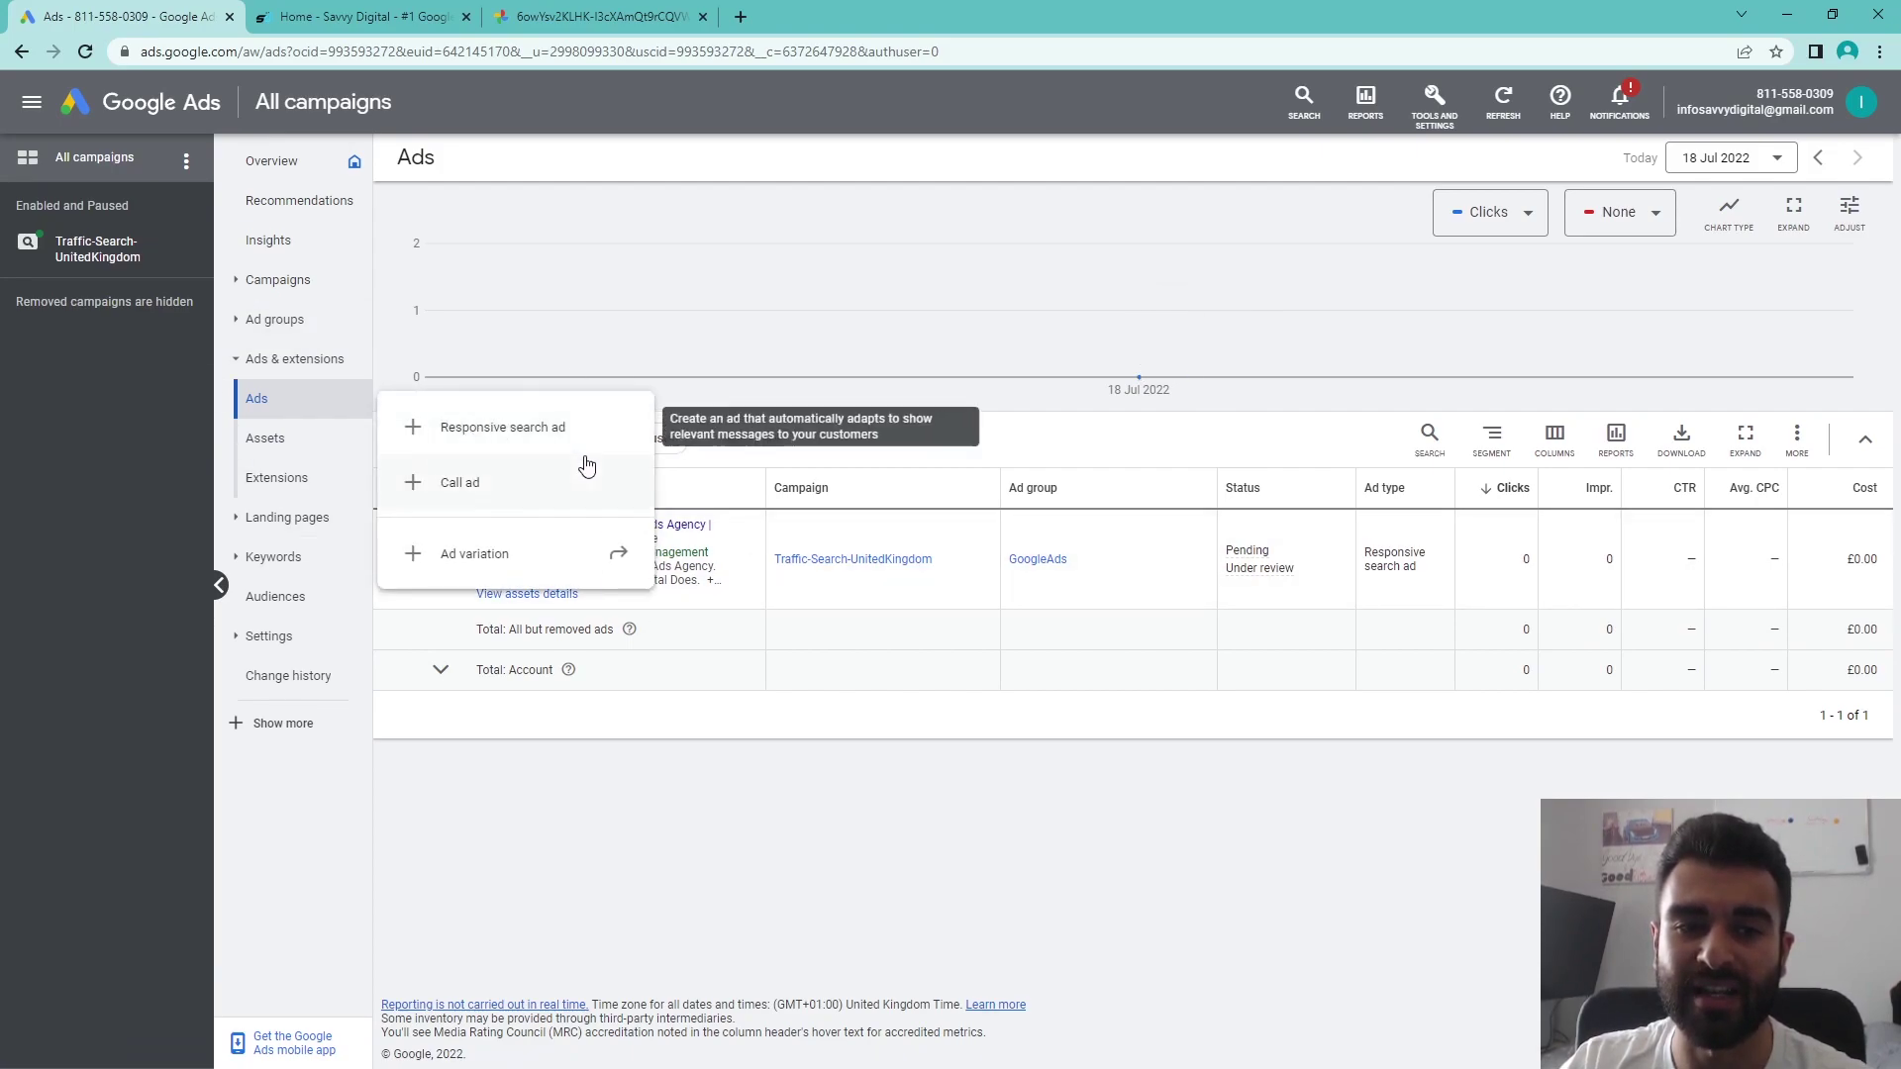
click(516, 489)
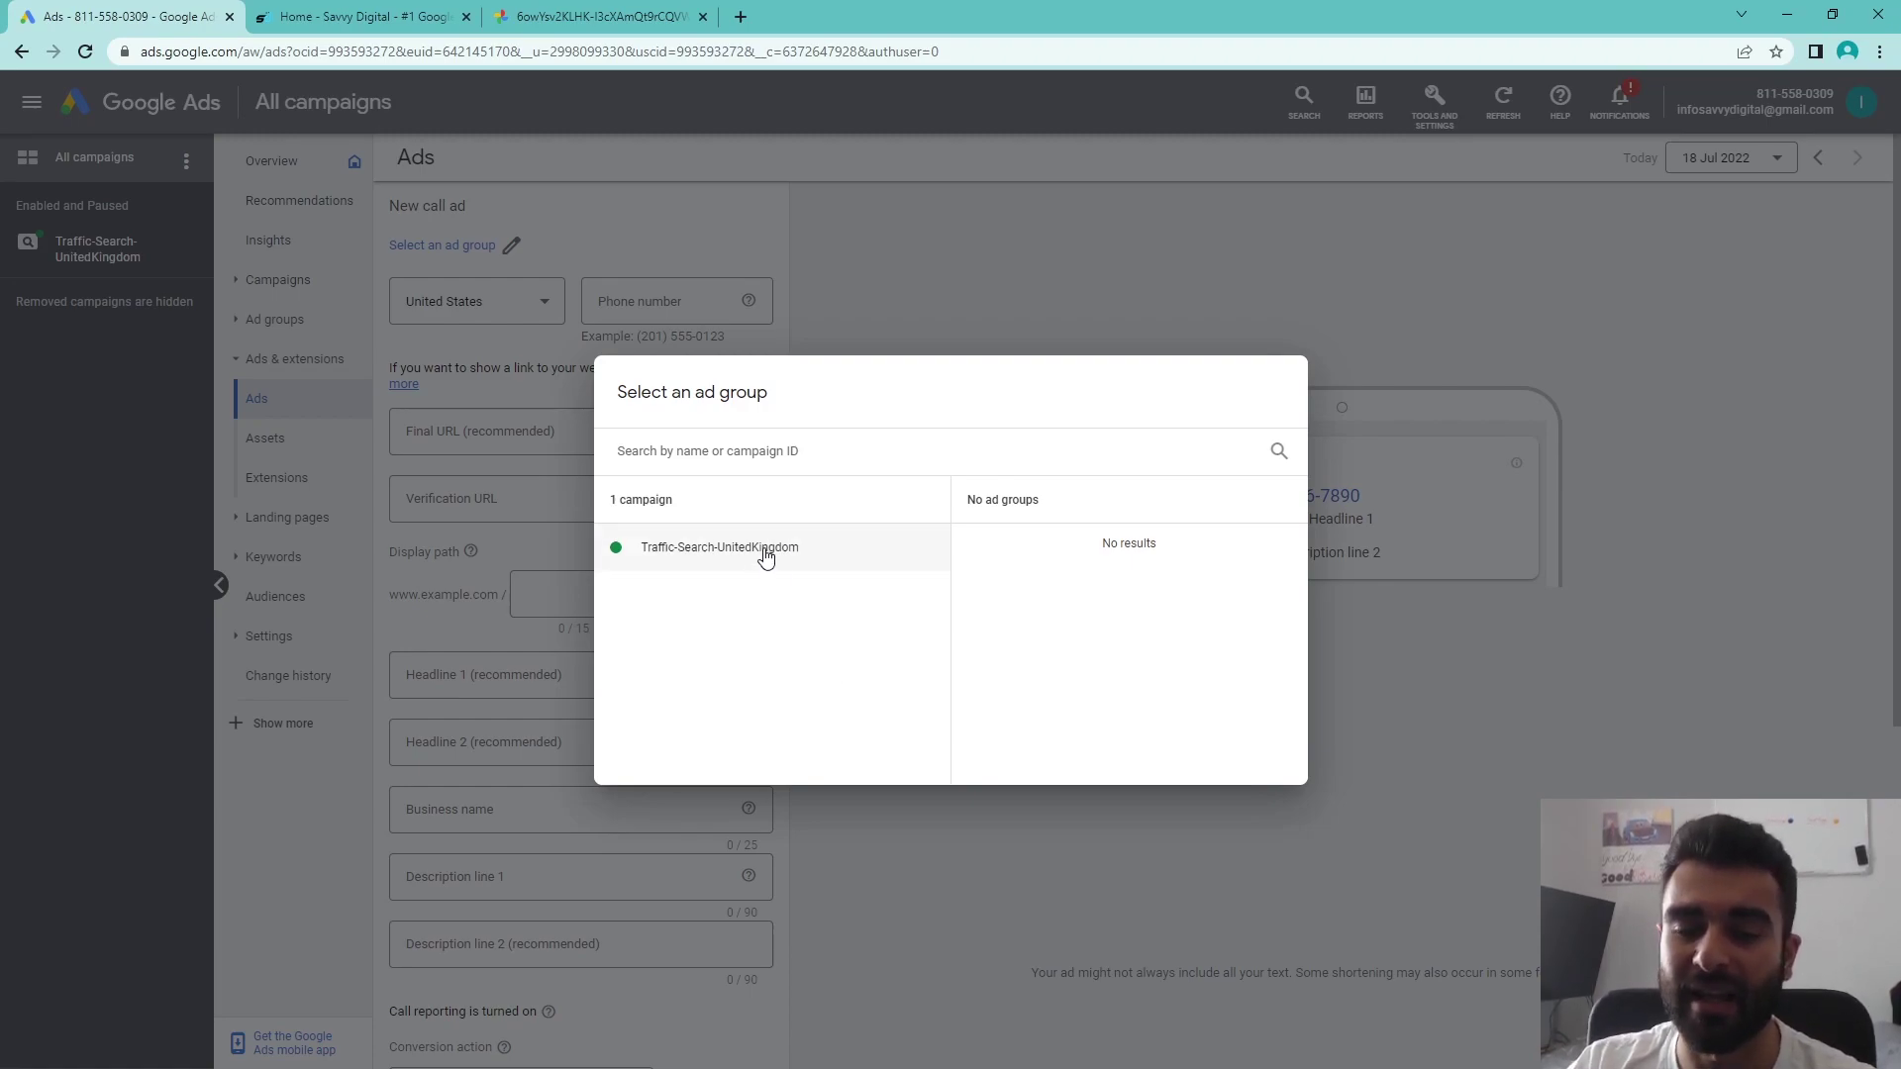
- Place the call ad in Traffic-Search-UnitedKingdom > GoogleAds, set United Kingdom, and begin entering the phone number
click(767, 555)
click(1018, 547)
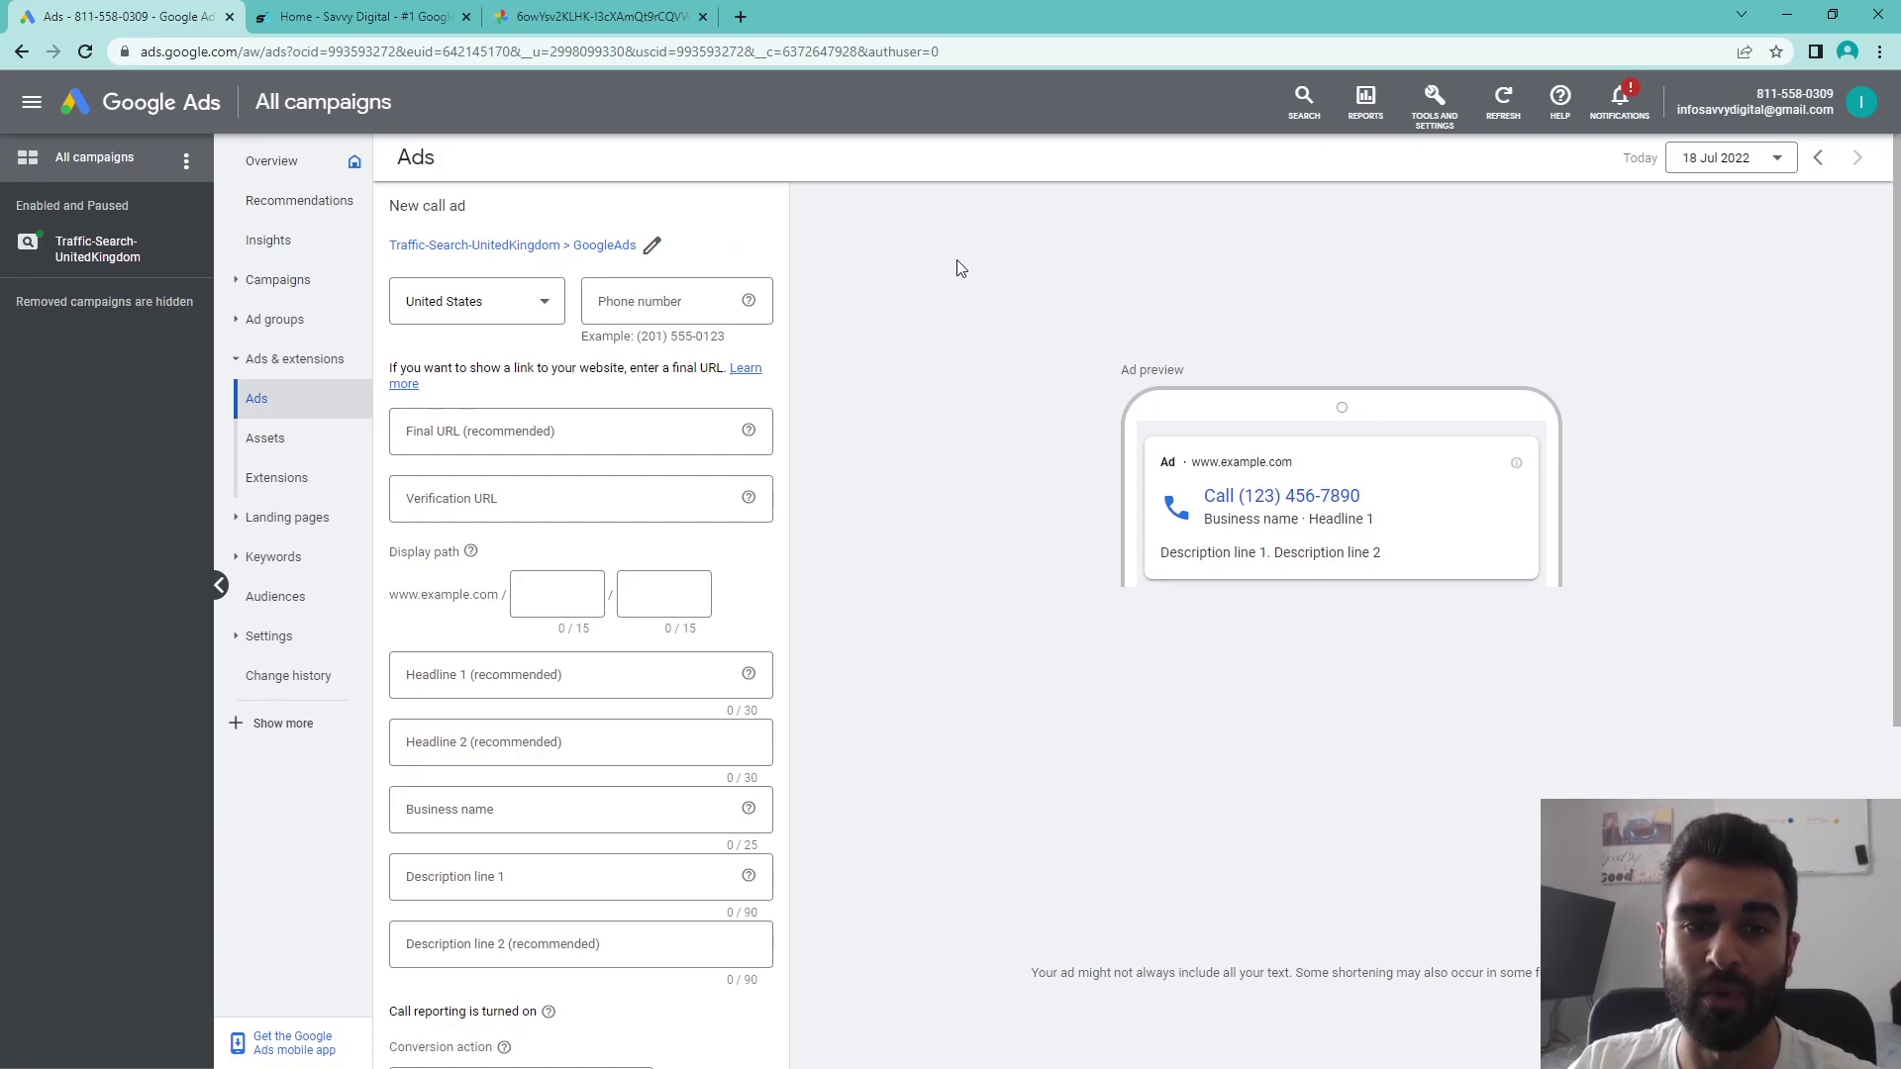
click(527, 307)
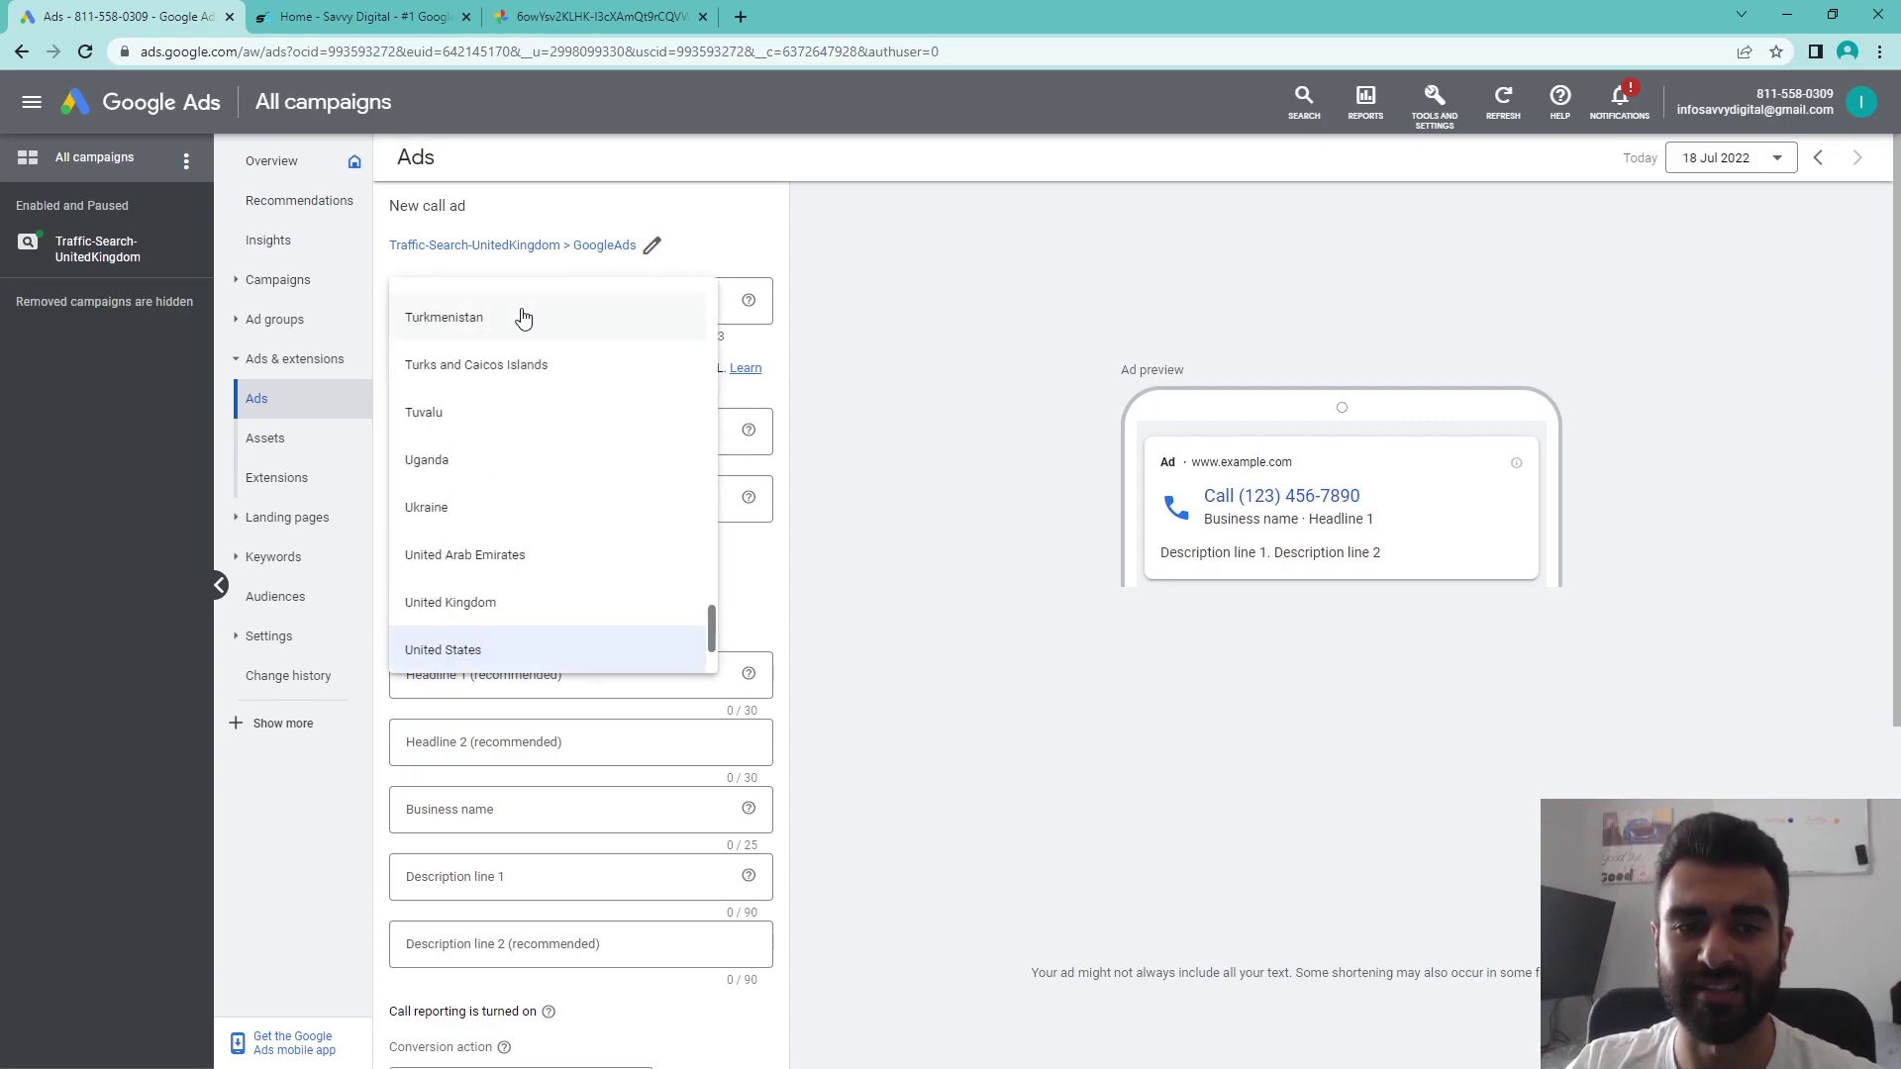
click(509, 598)
click(653, 305)
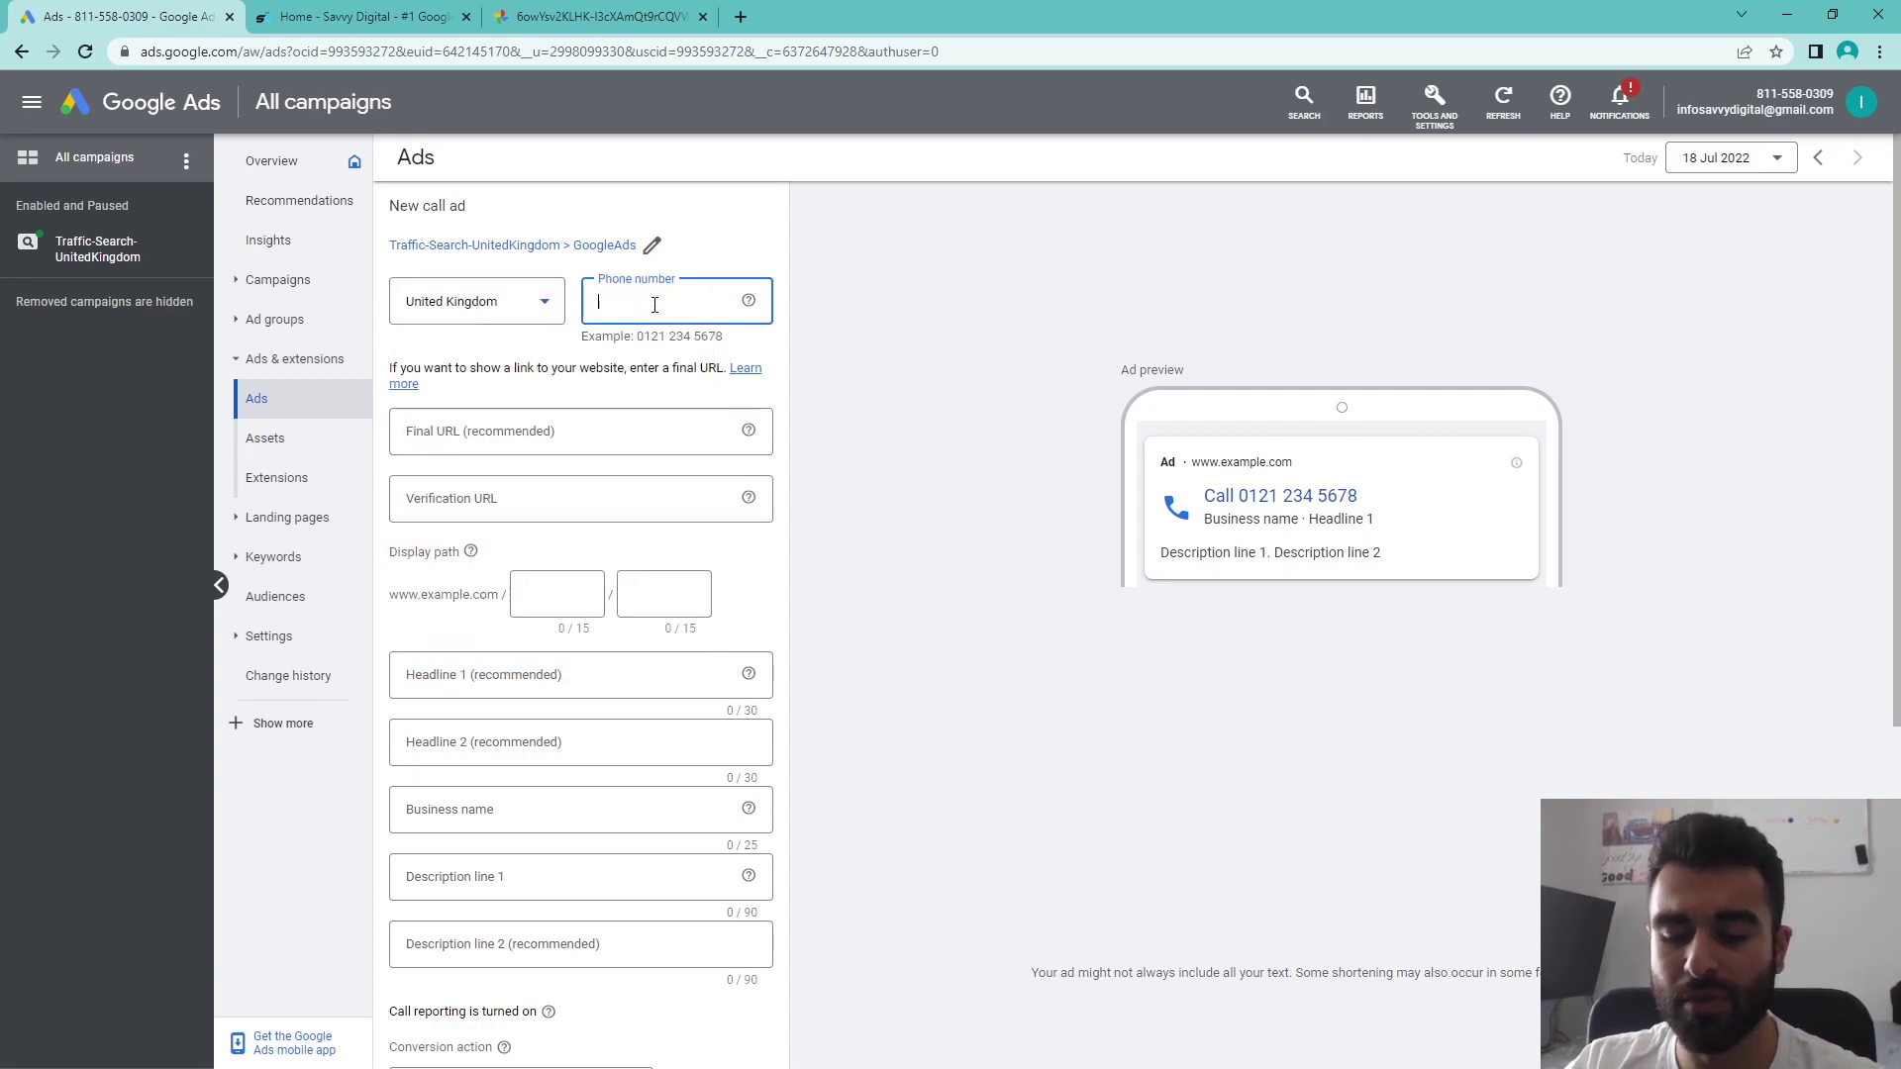
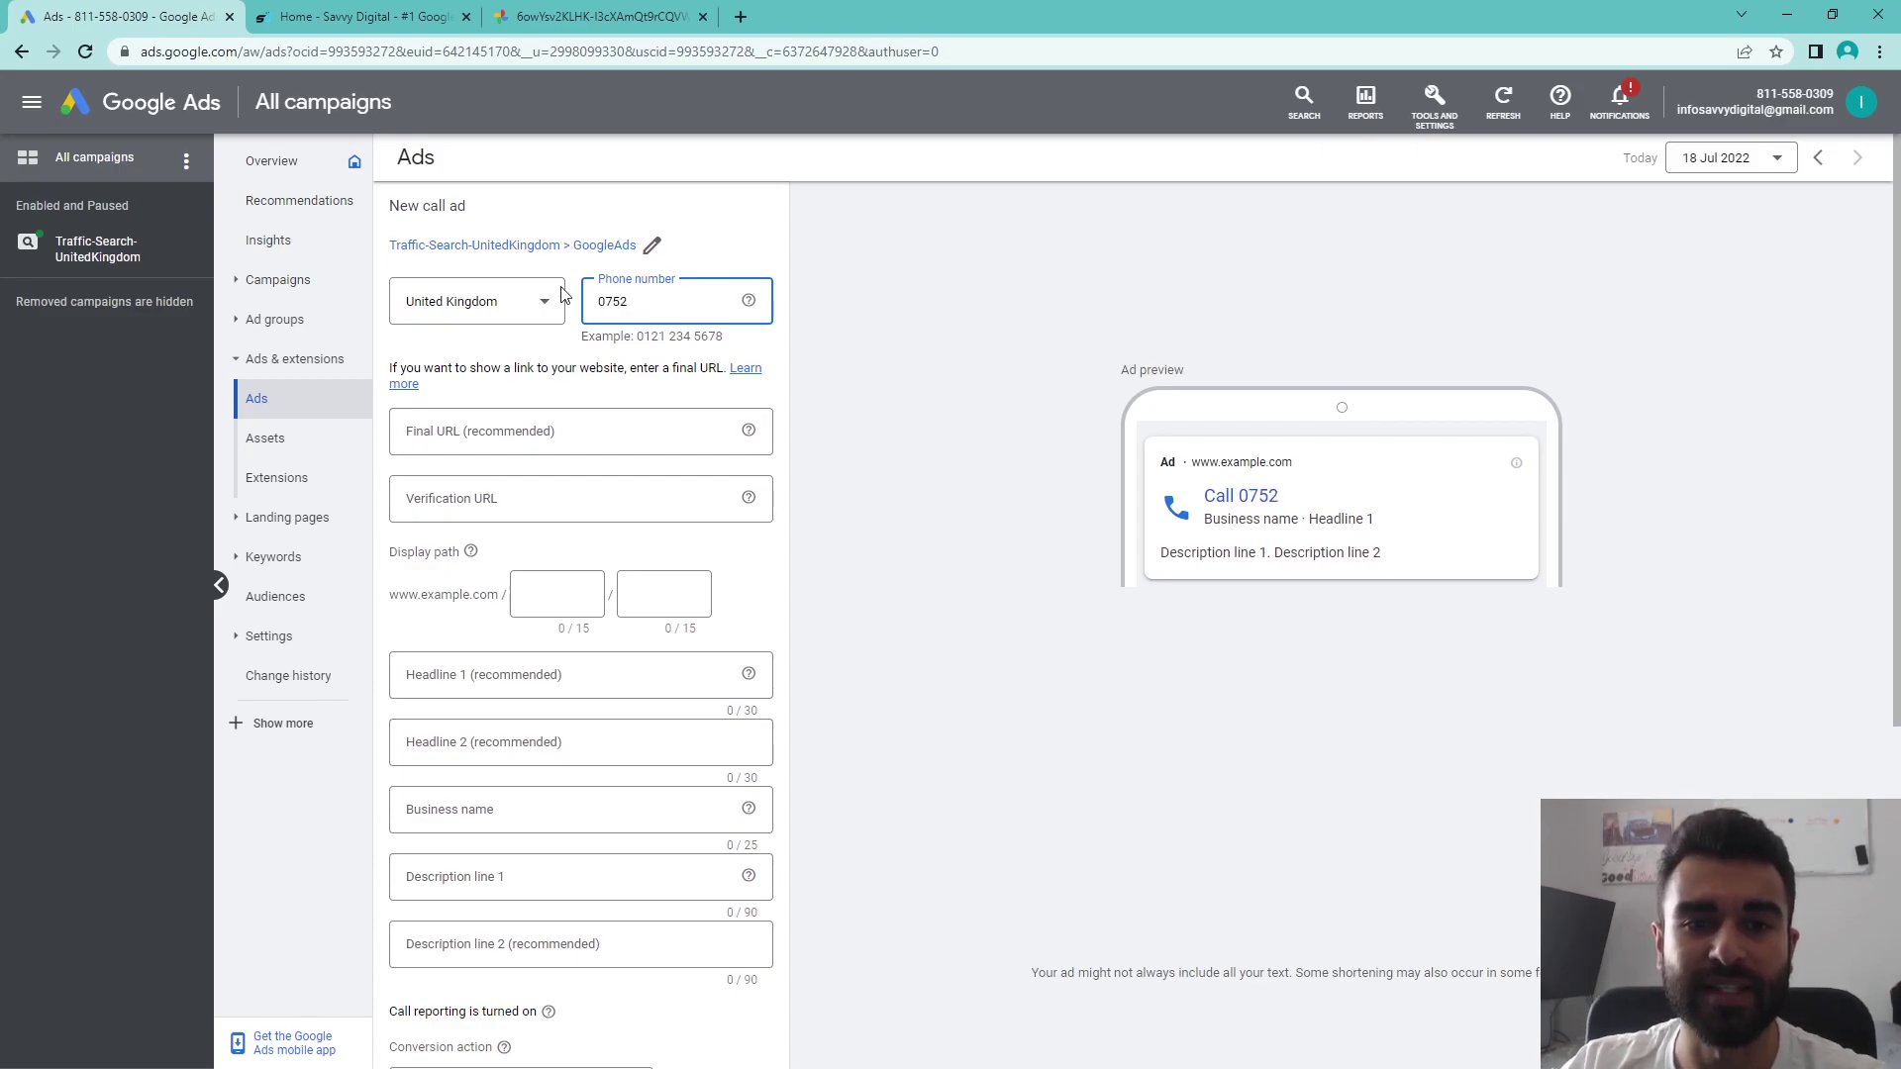
click(385, 10)
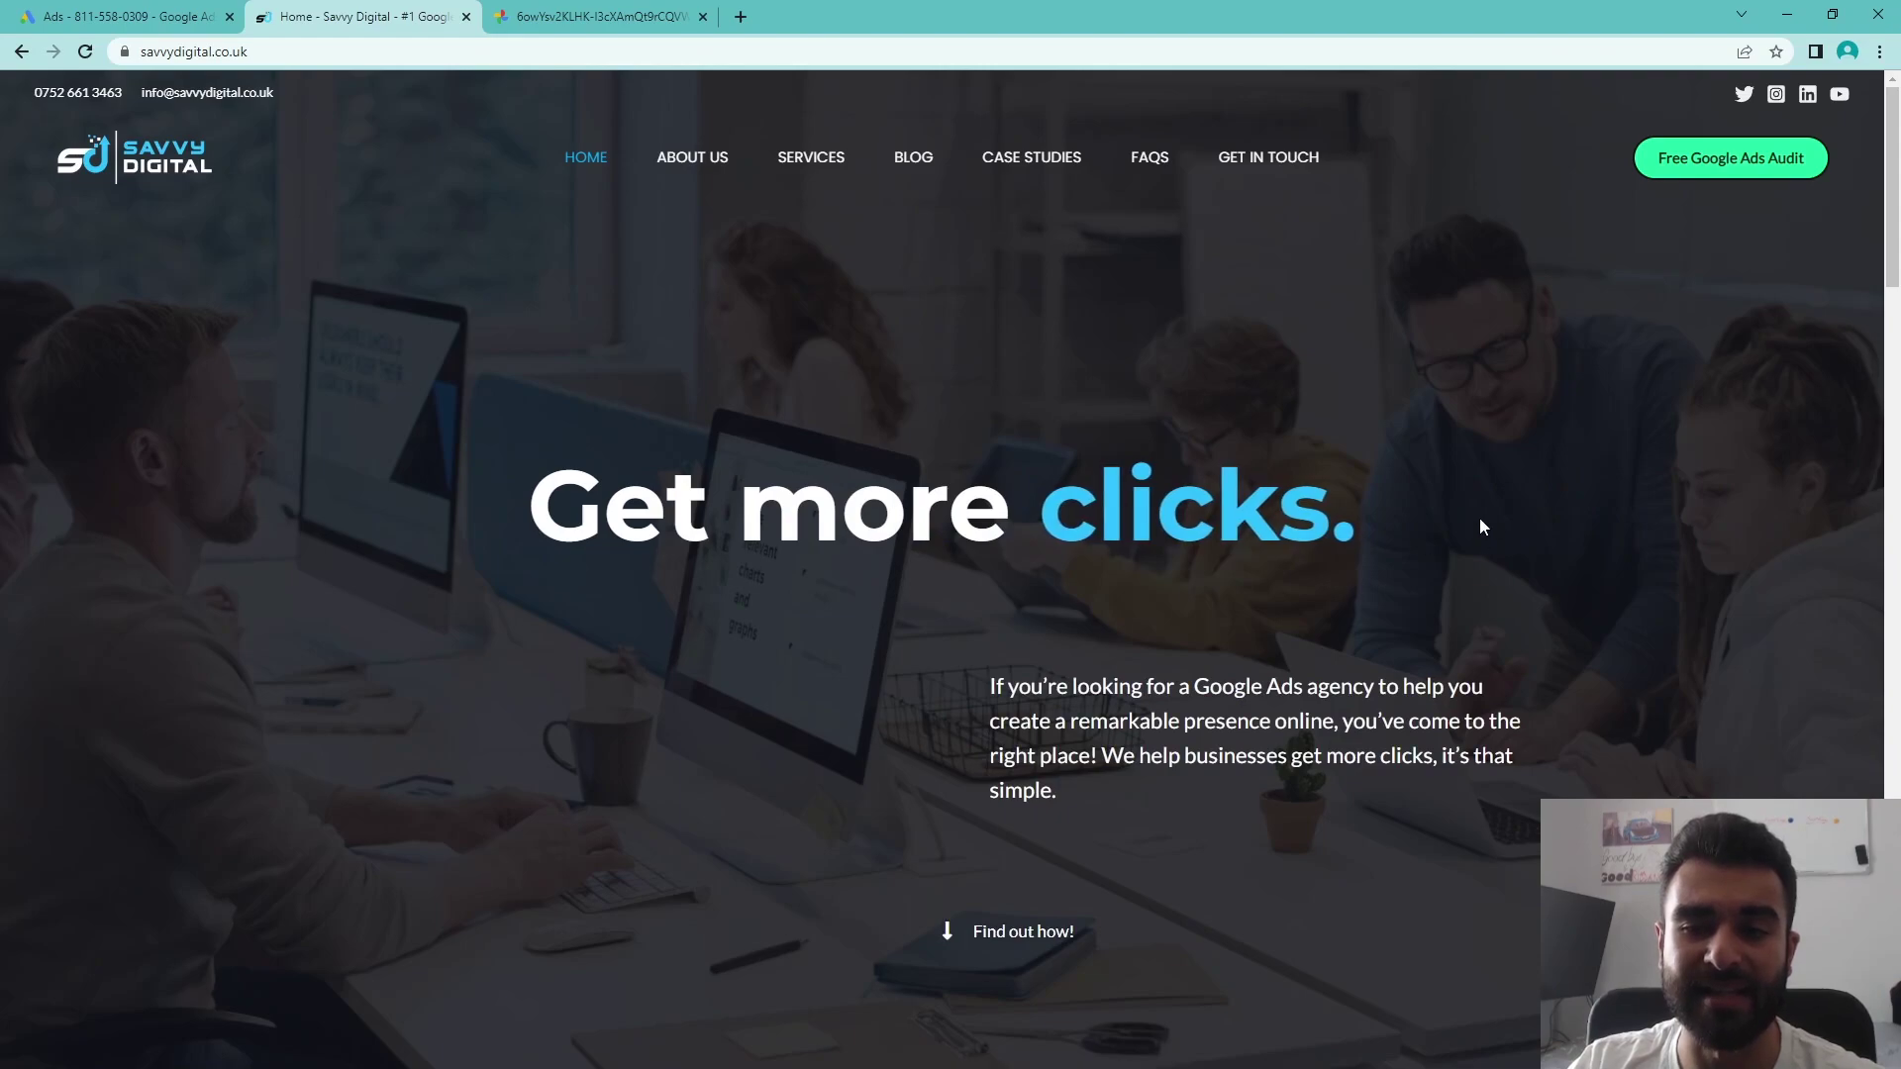
- Look over the Savvy Digital homepage and return to the call ad form
drag(1477, 526, 553, 498)
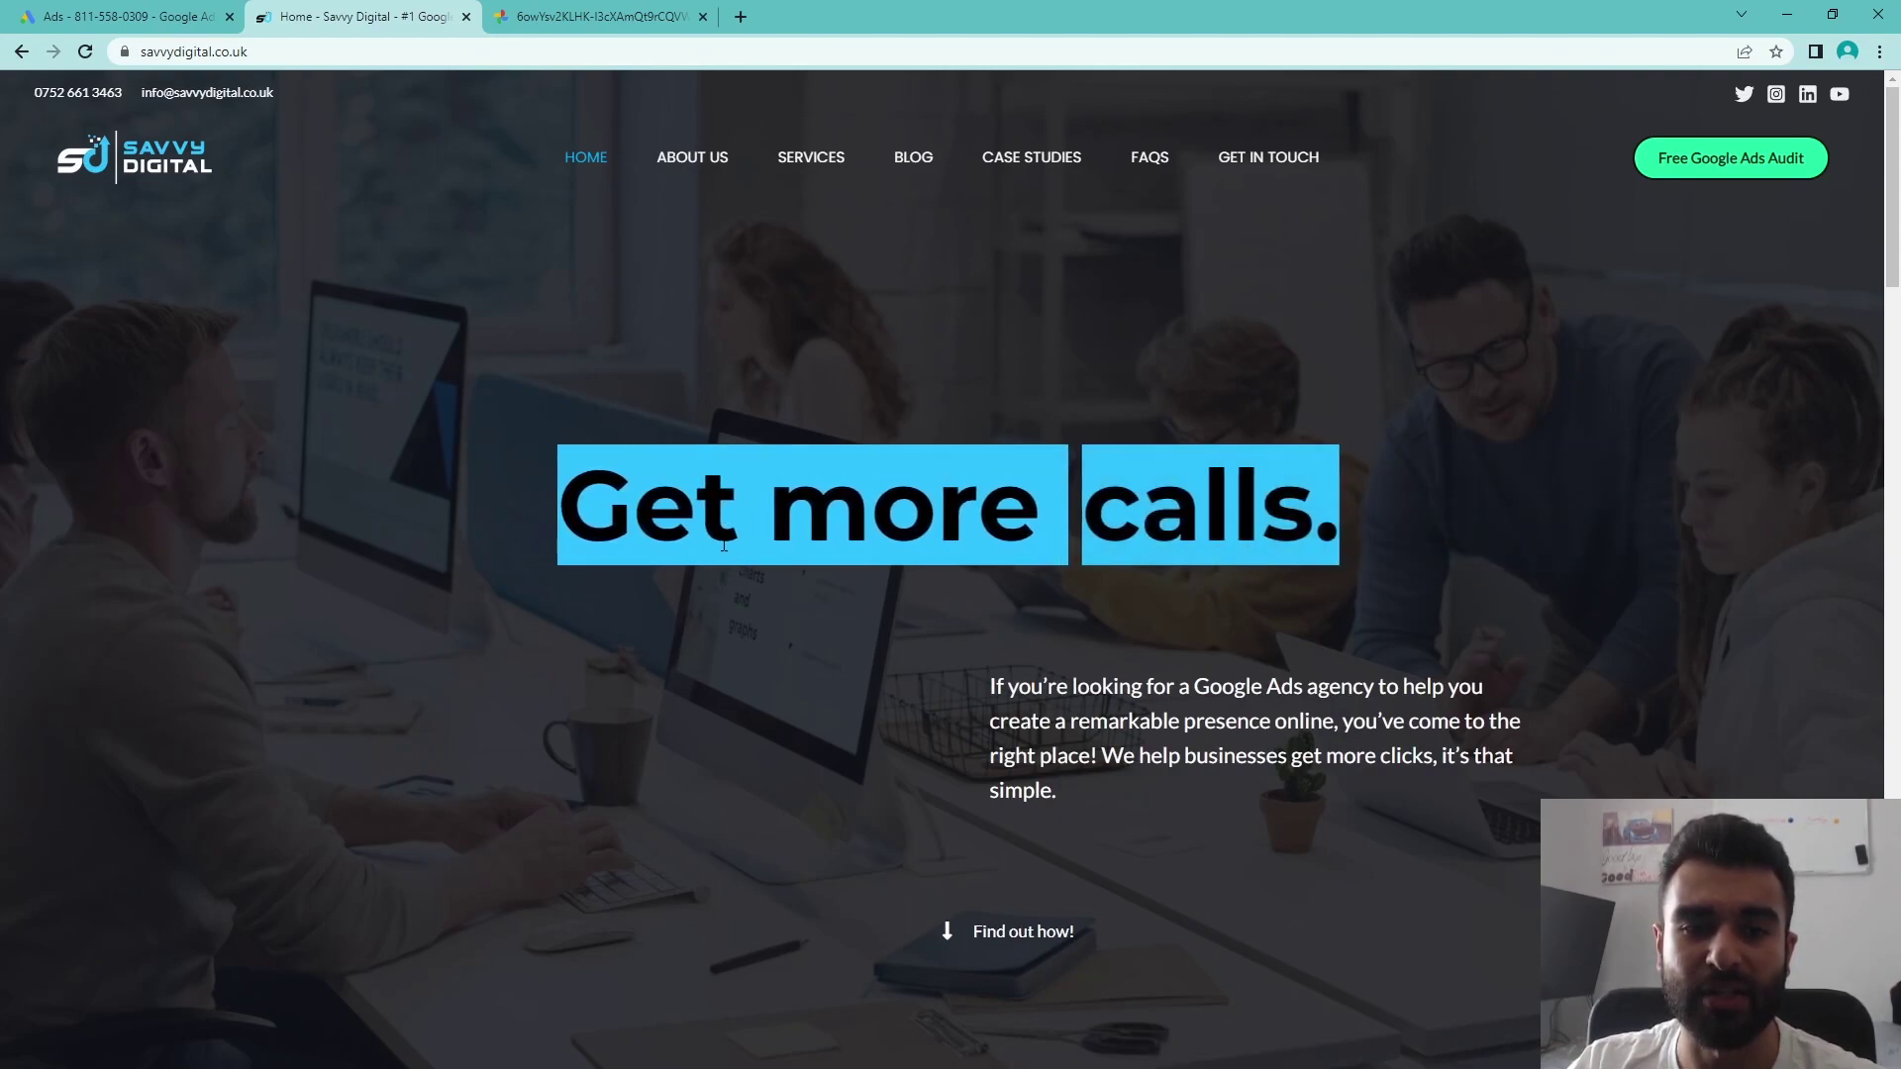
click(859, 628)
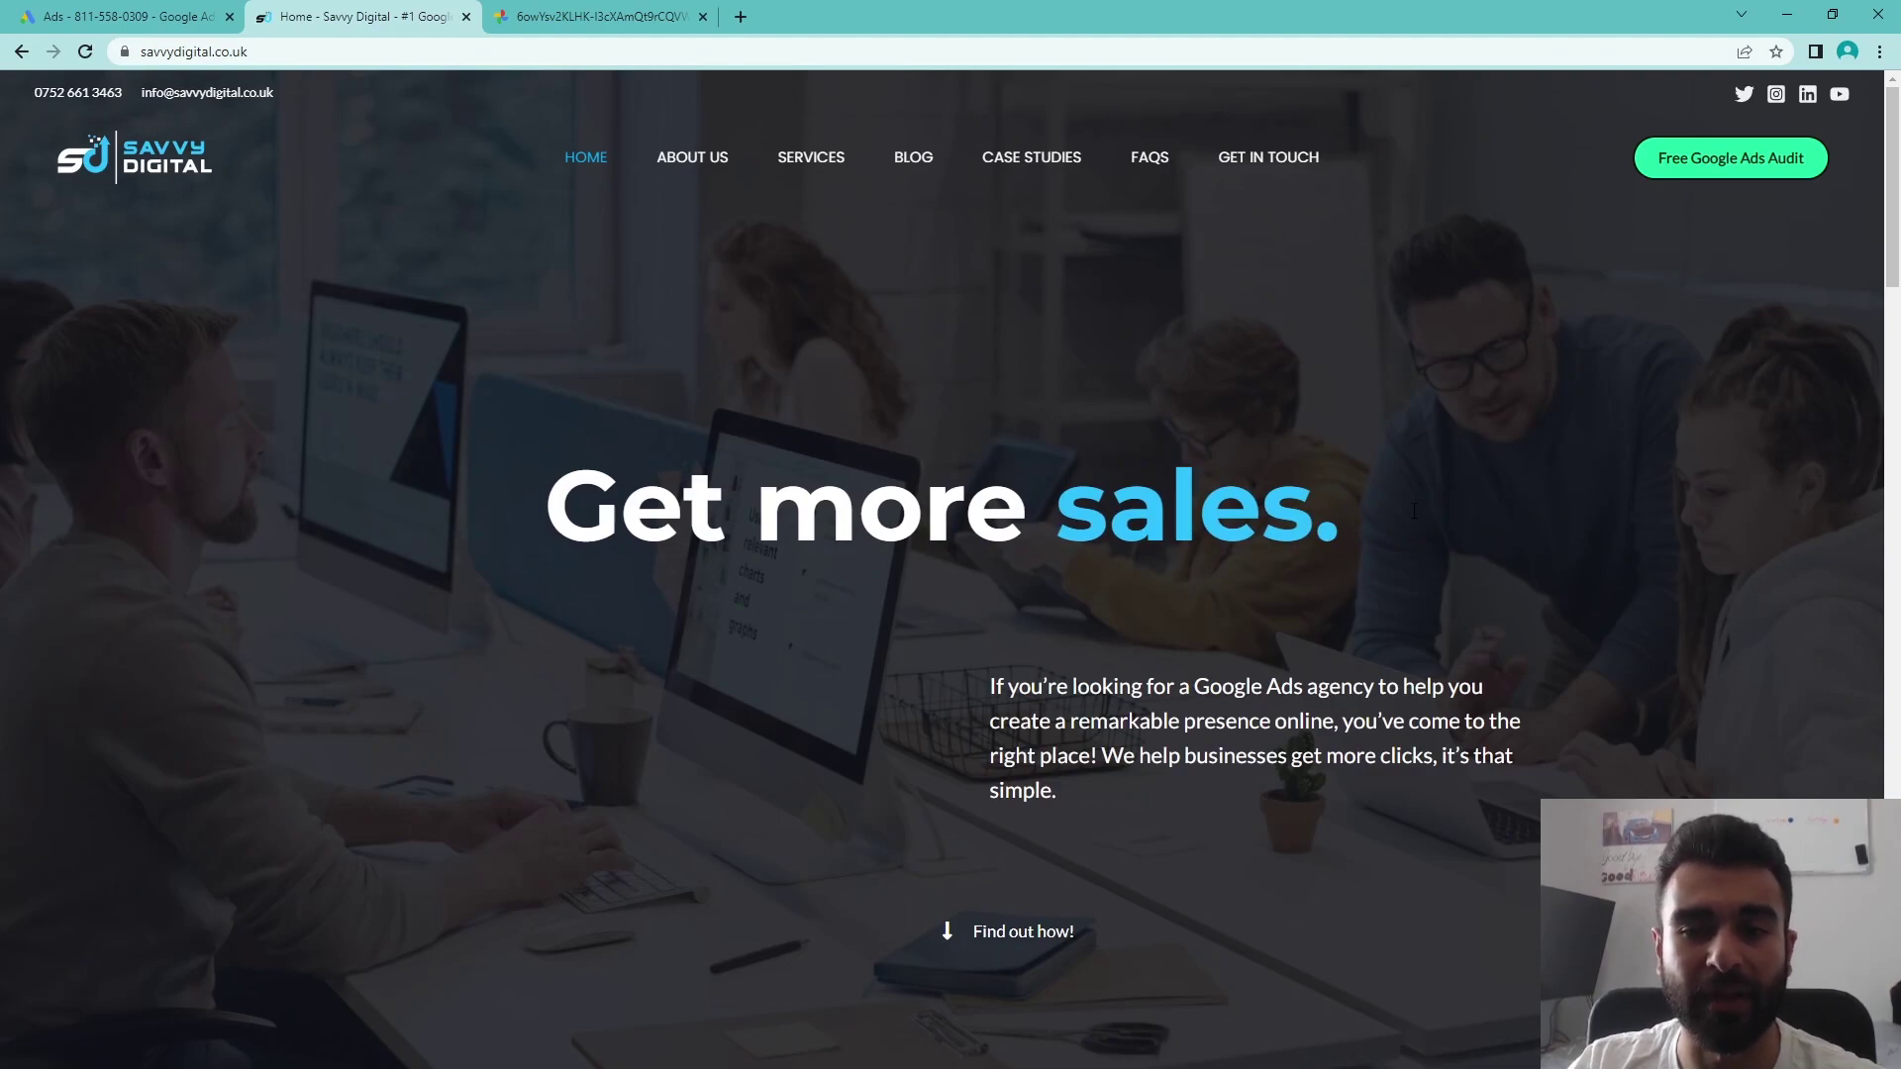
click(85, 16)
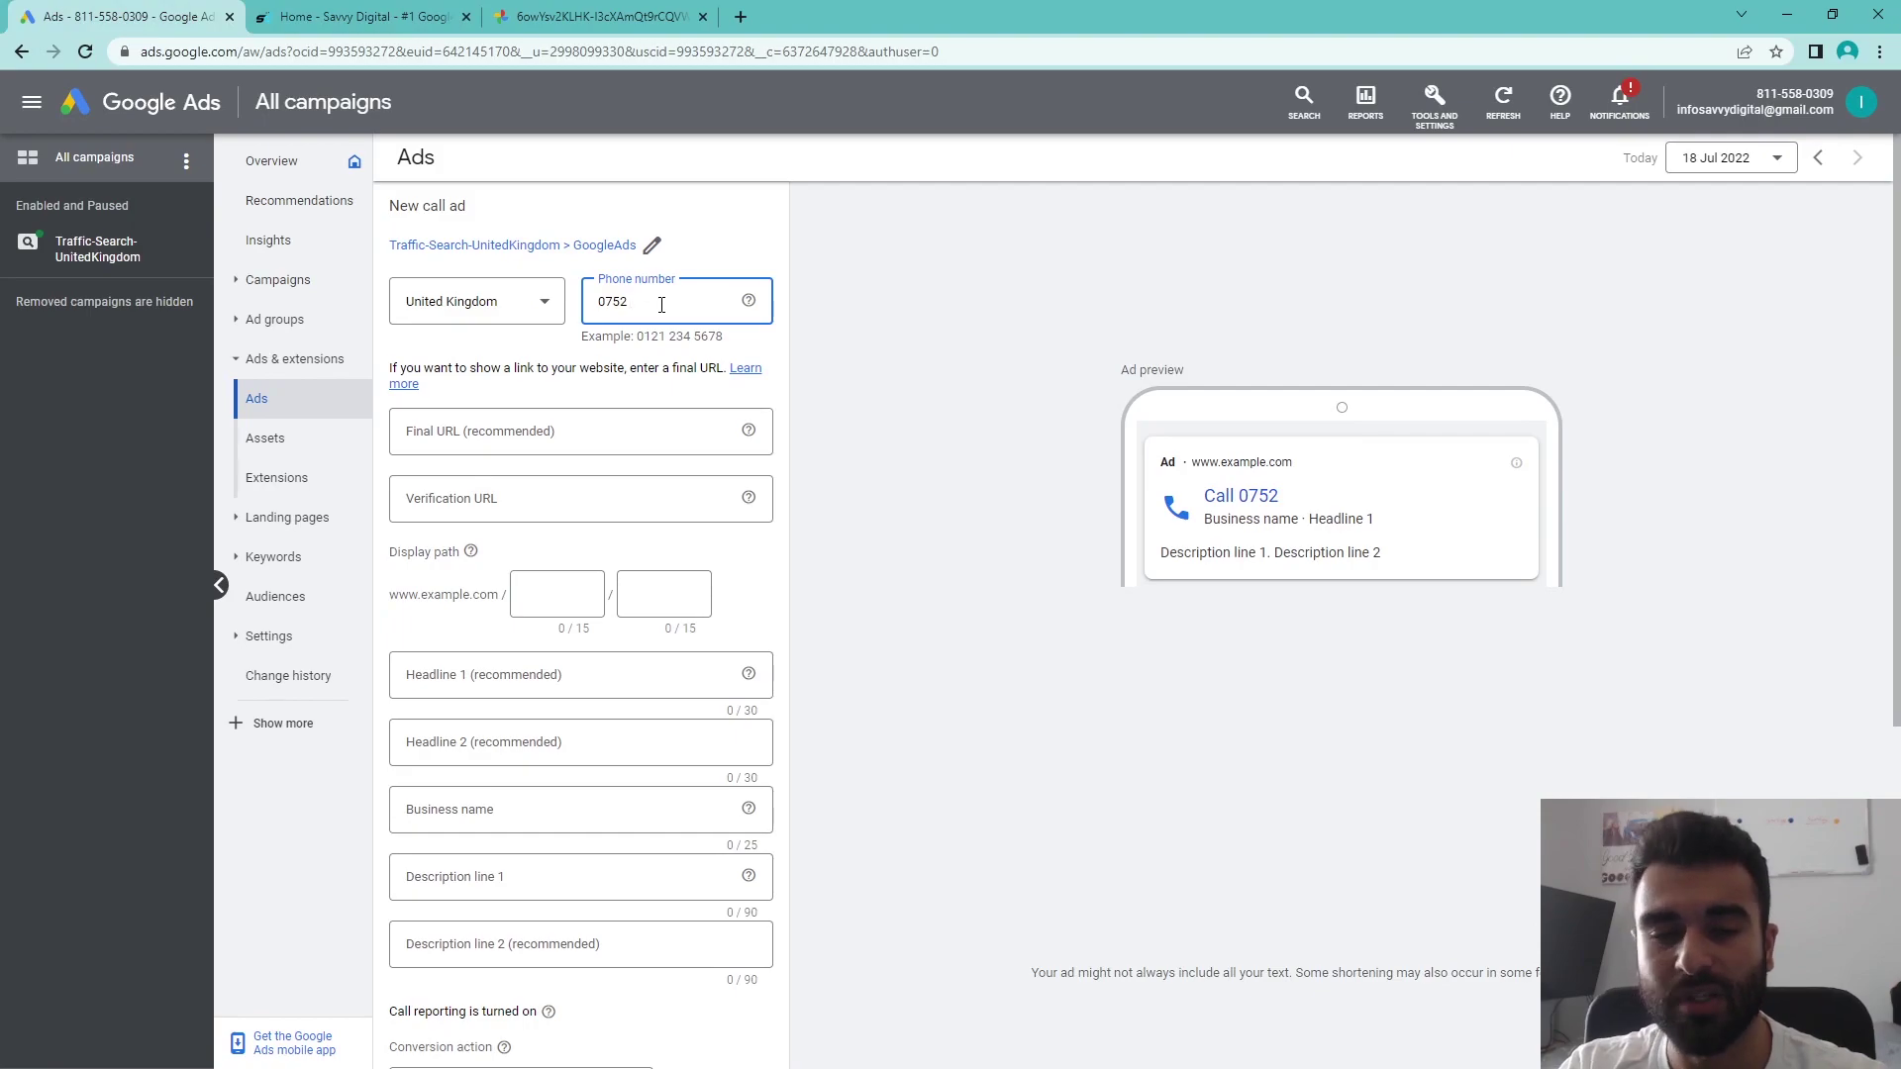
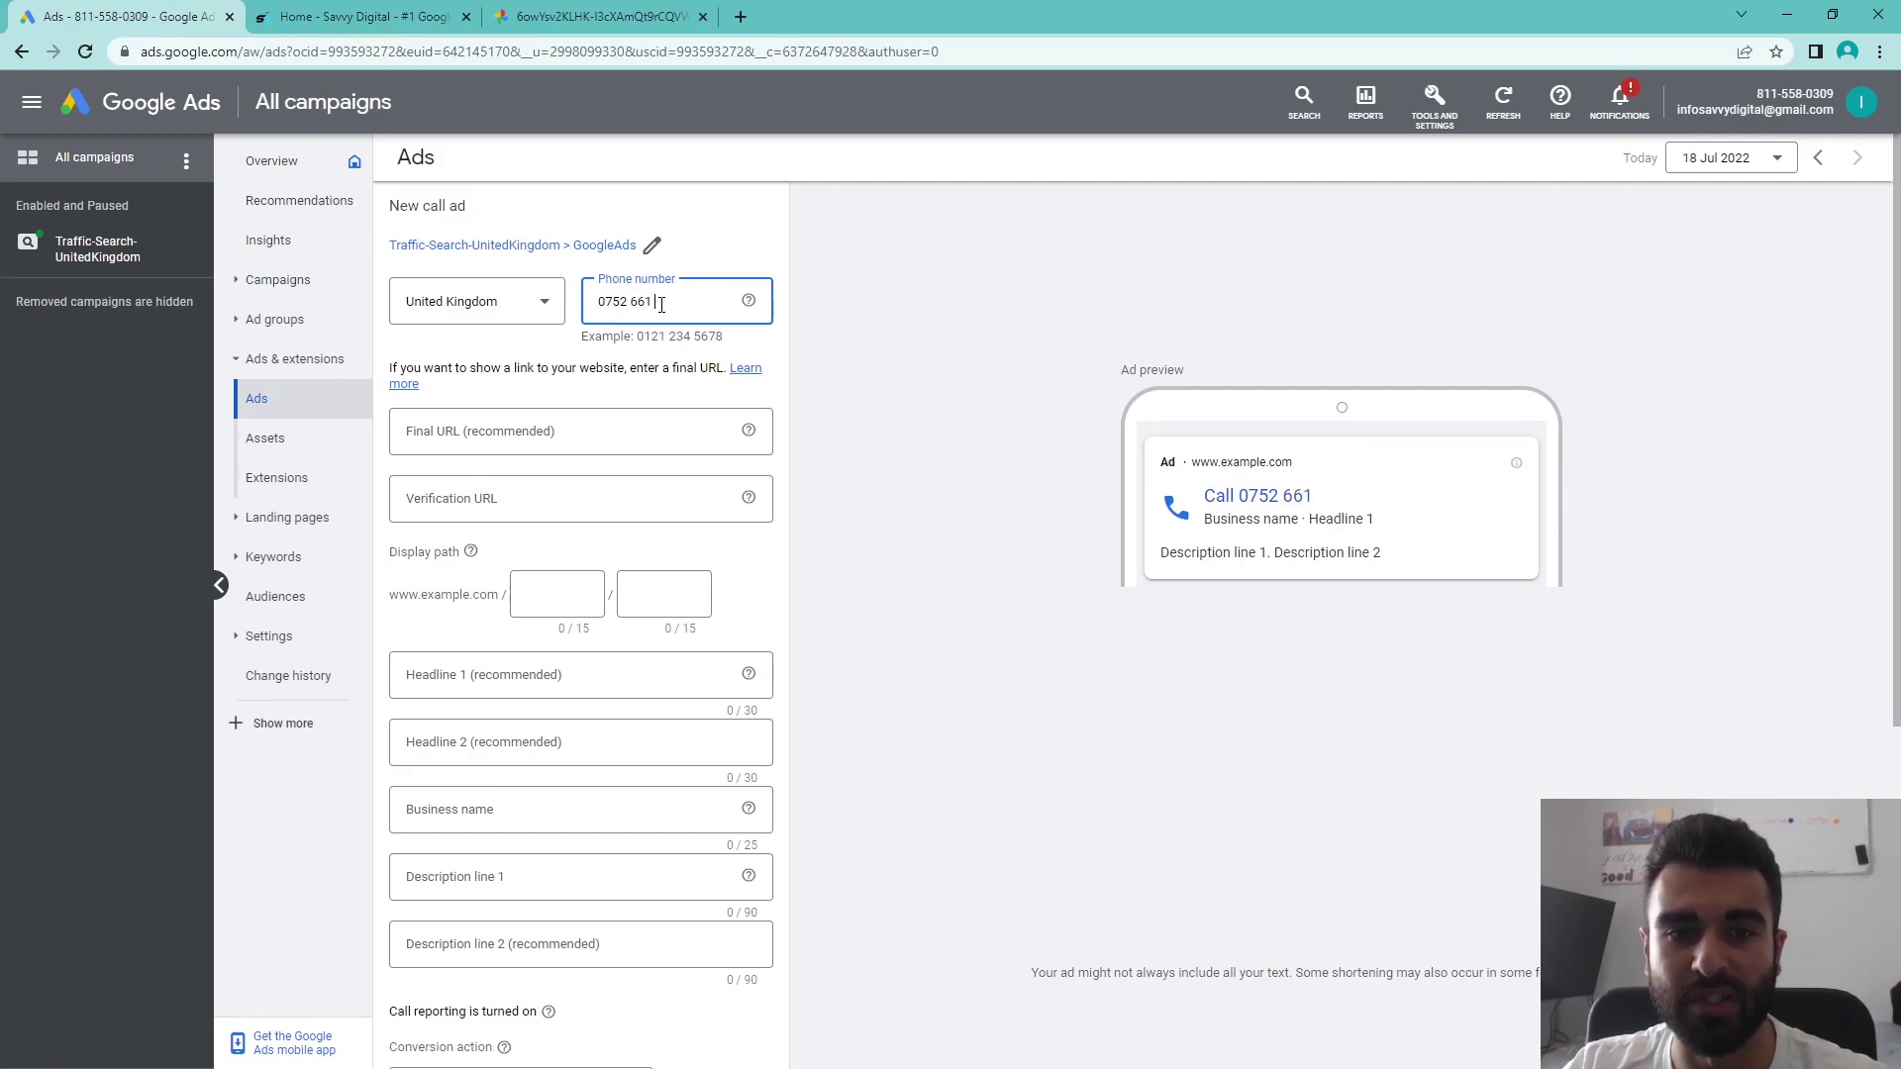
- Complete the business phone number, checking it against the Savvy Digital website
drag(708, 302, 530, 305)
click(357, 16)
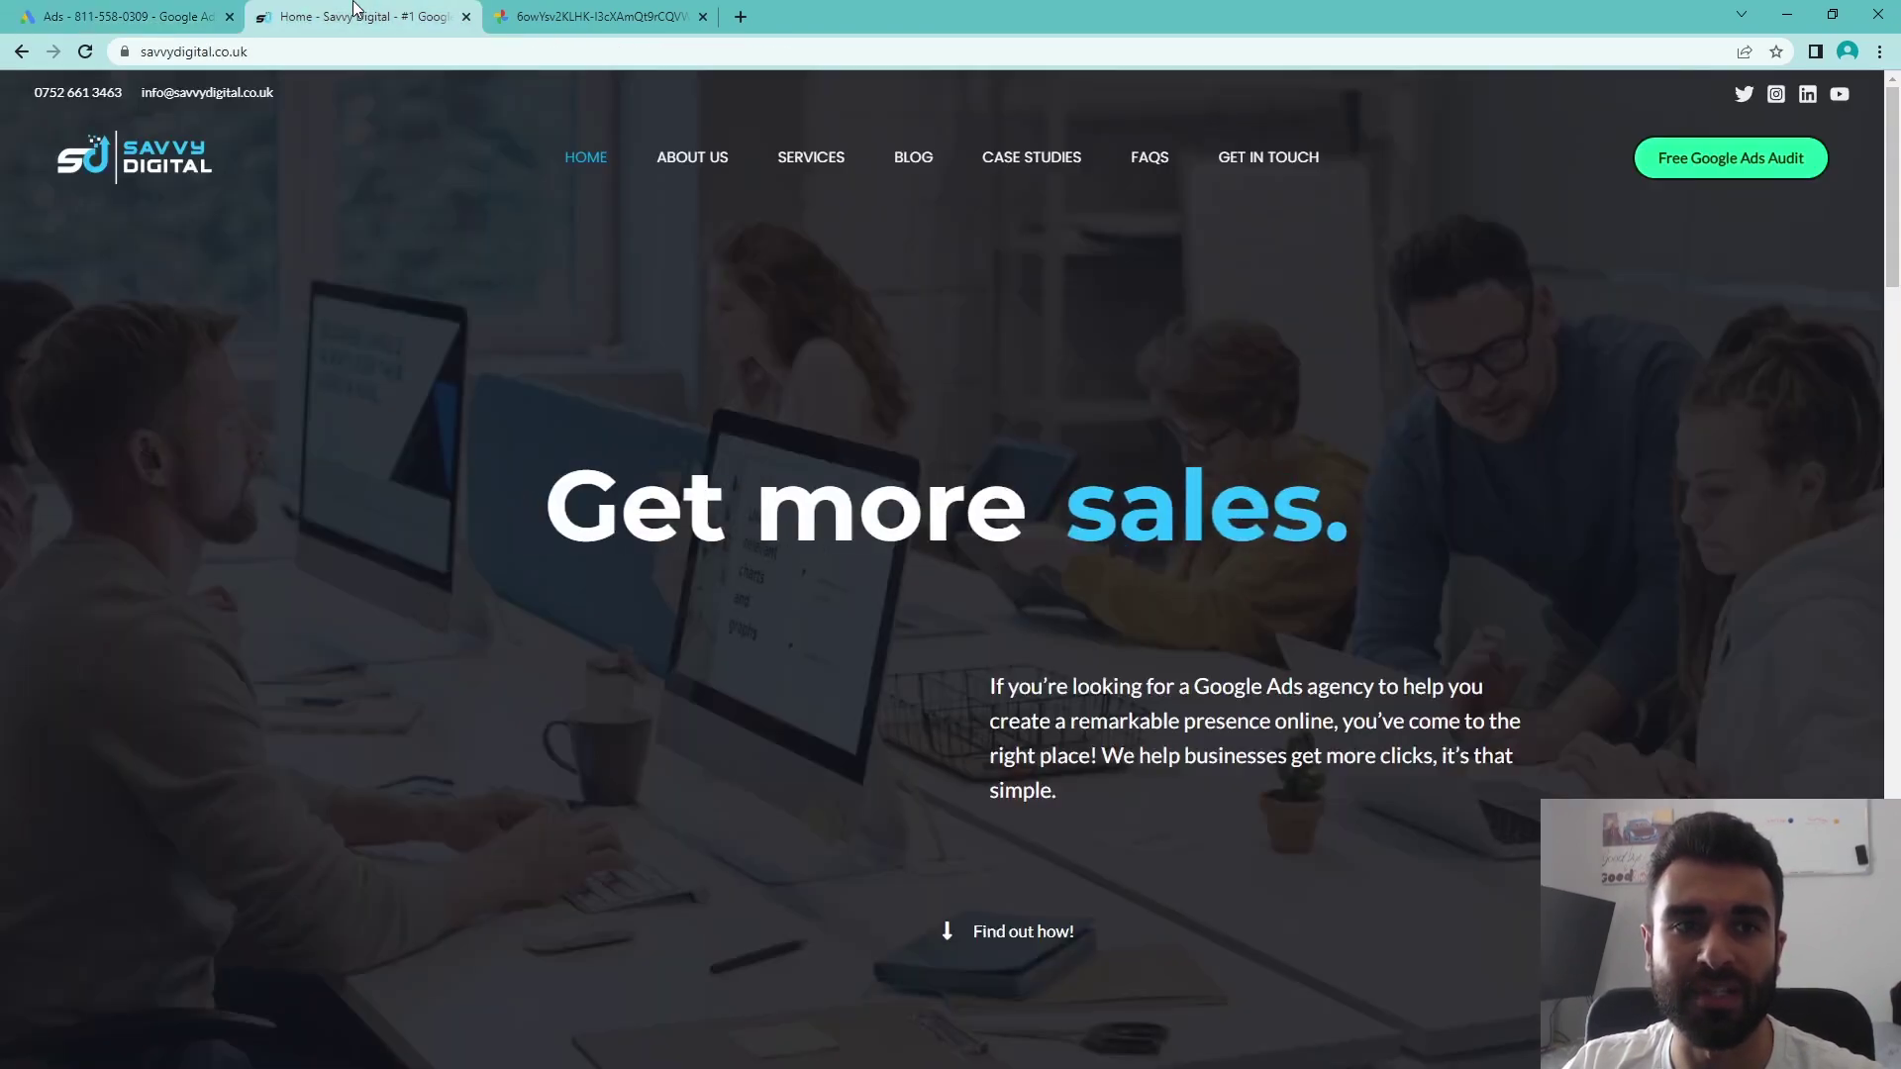
click(136, 16)
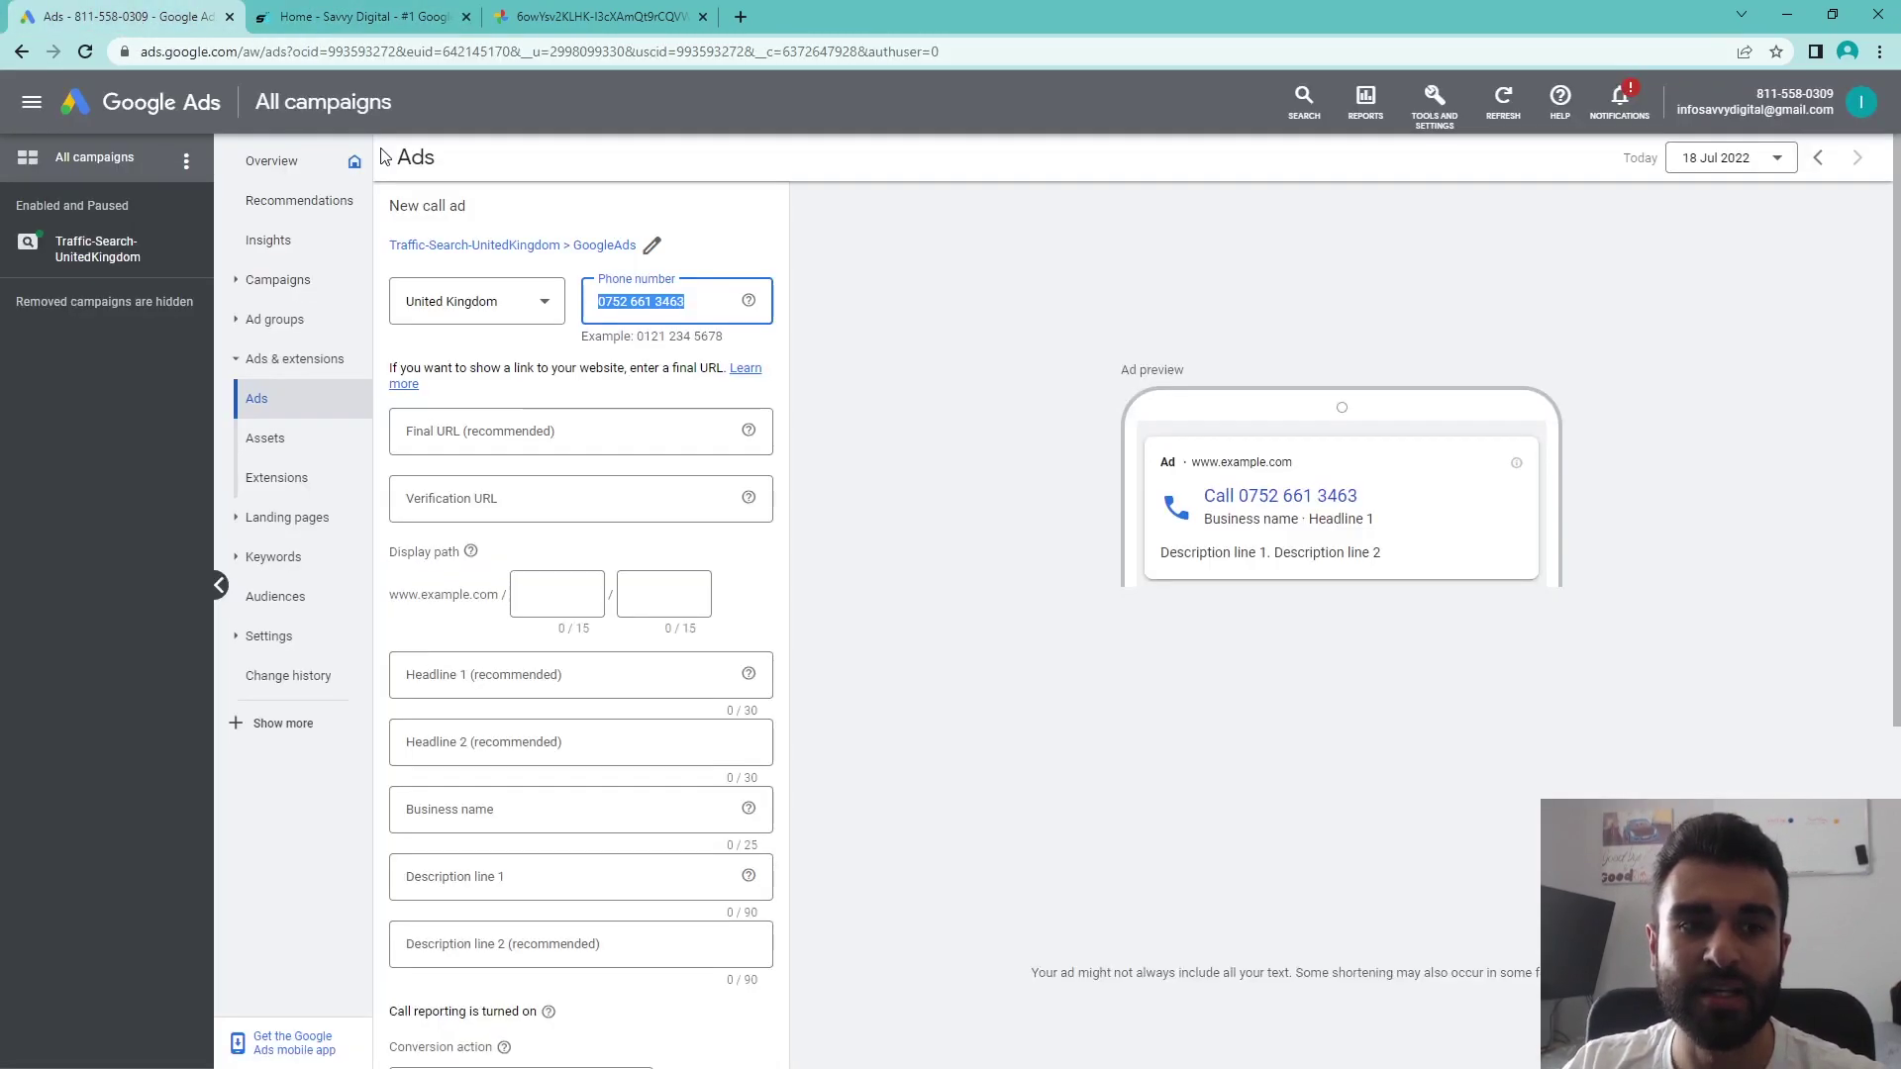
click(591, 439)
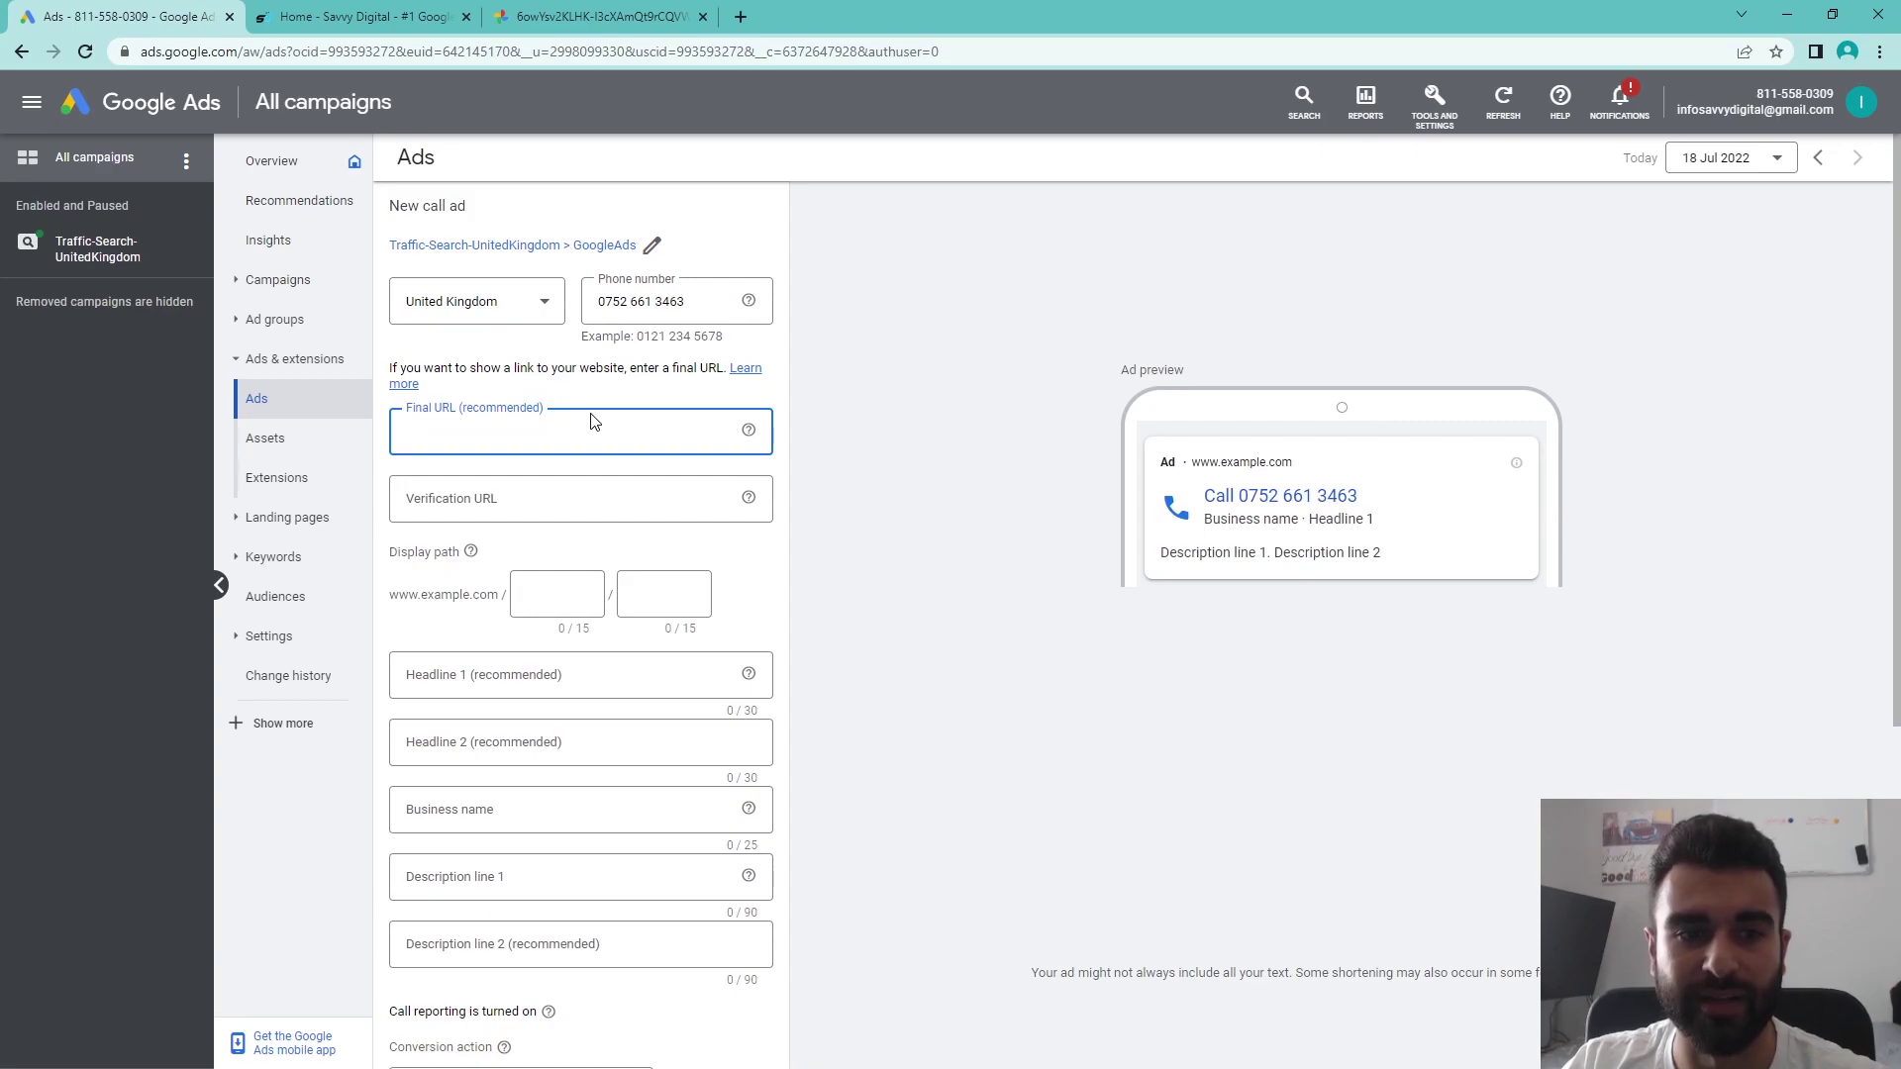
click(357, 16)
click(354, 55)
key(ctrl+c)
click(179, 12)
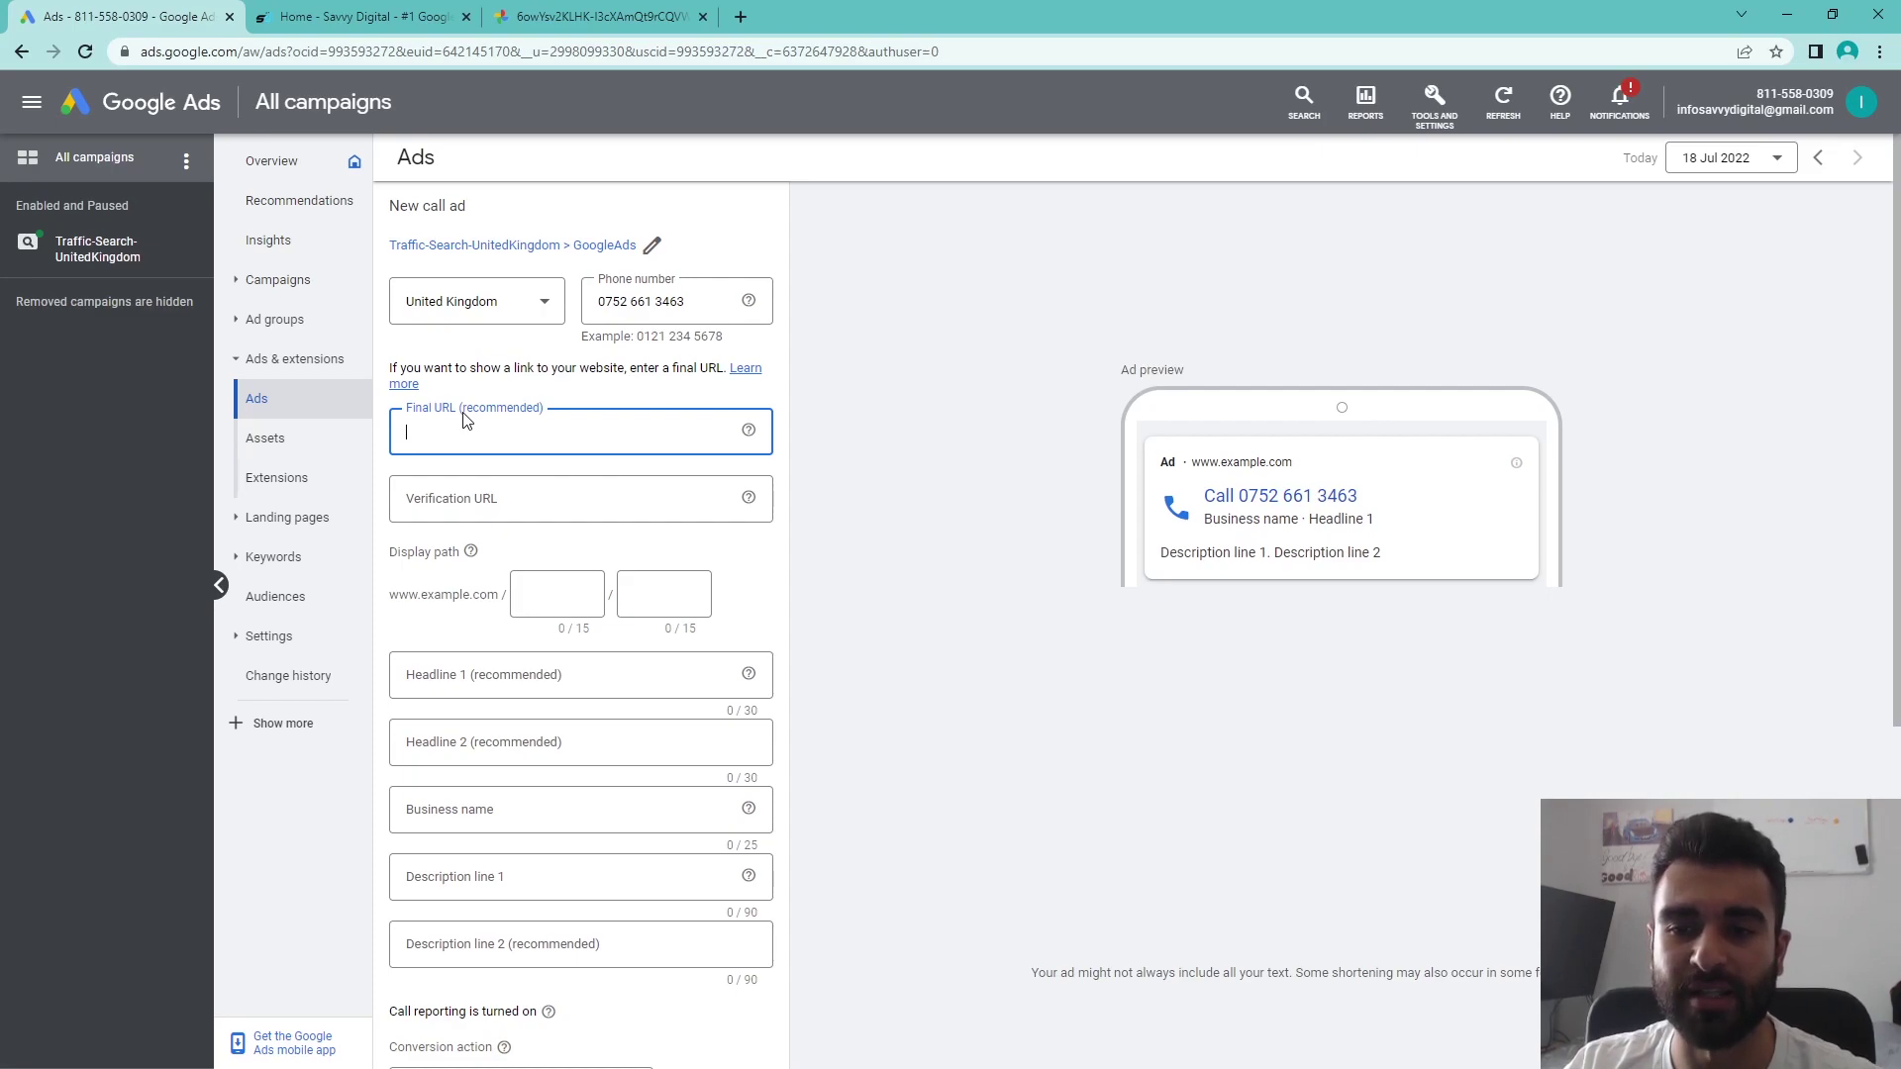
key(ctrl+v)
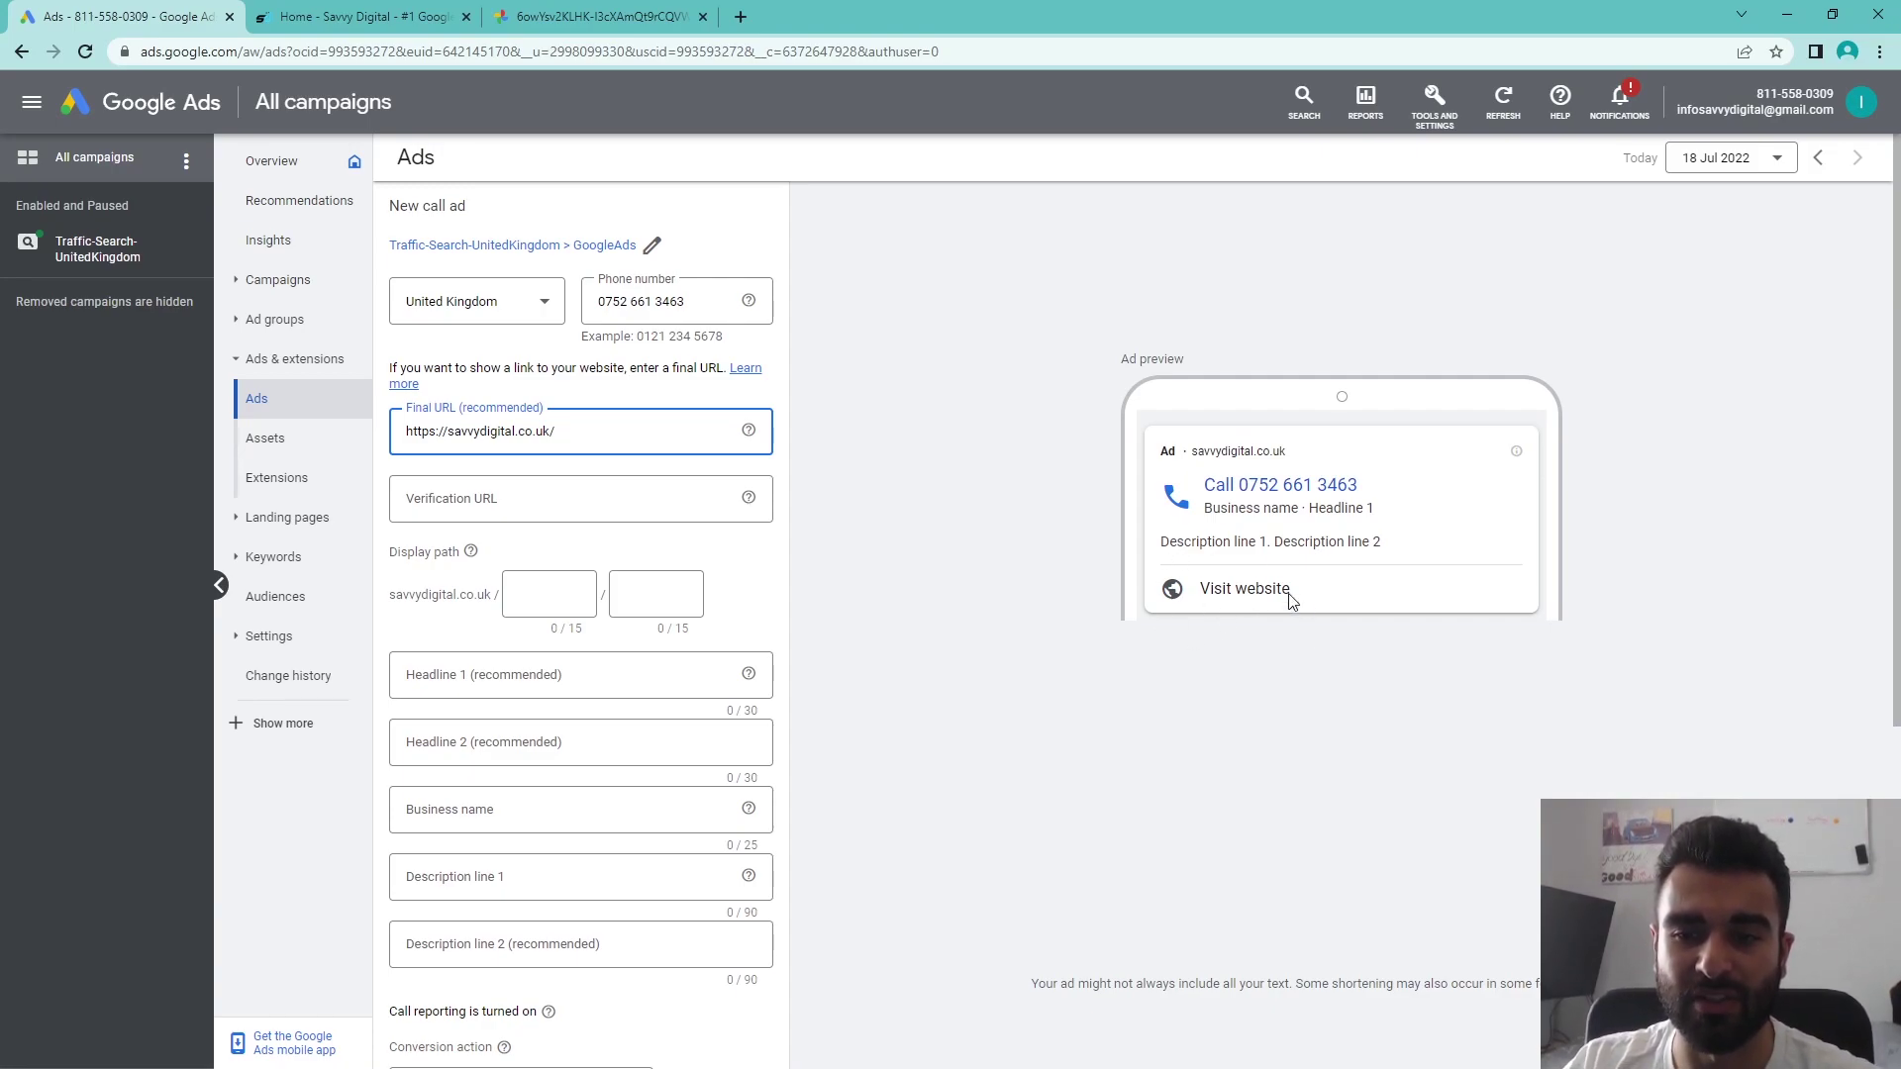
drag(590, 436, 255, 426)
key(ctrl+c)
key(BackSpace)
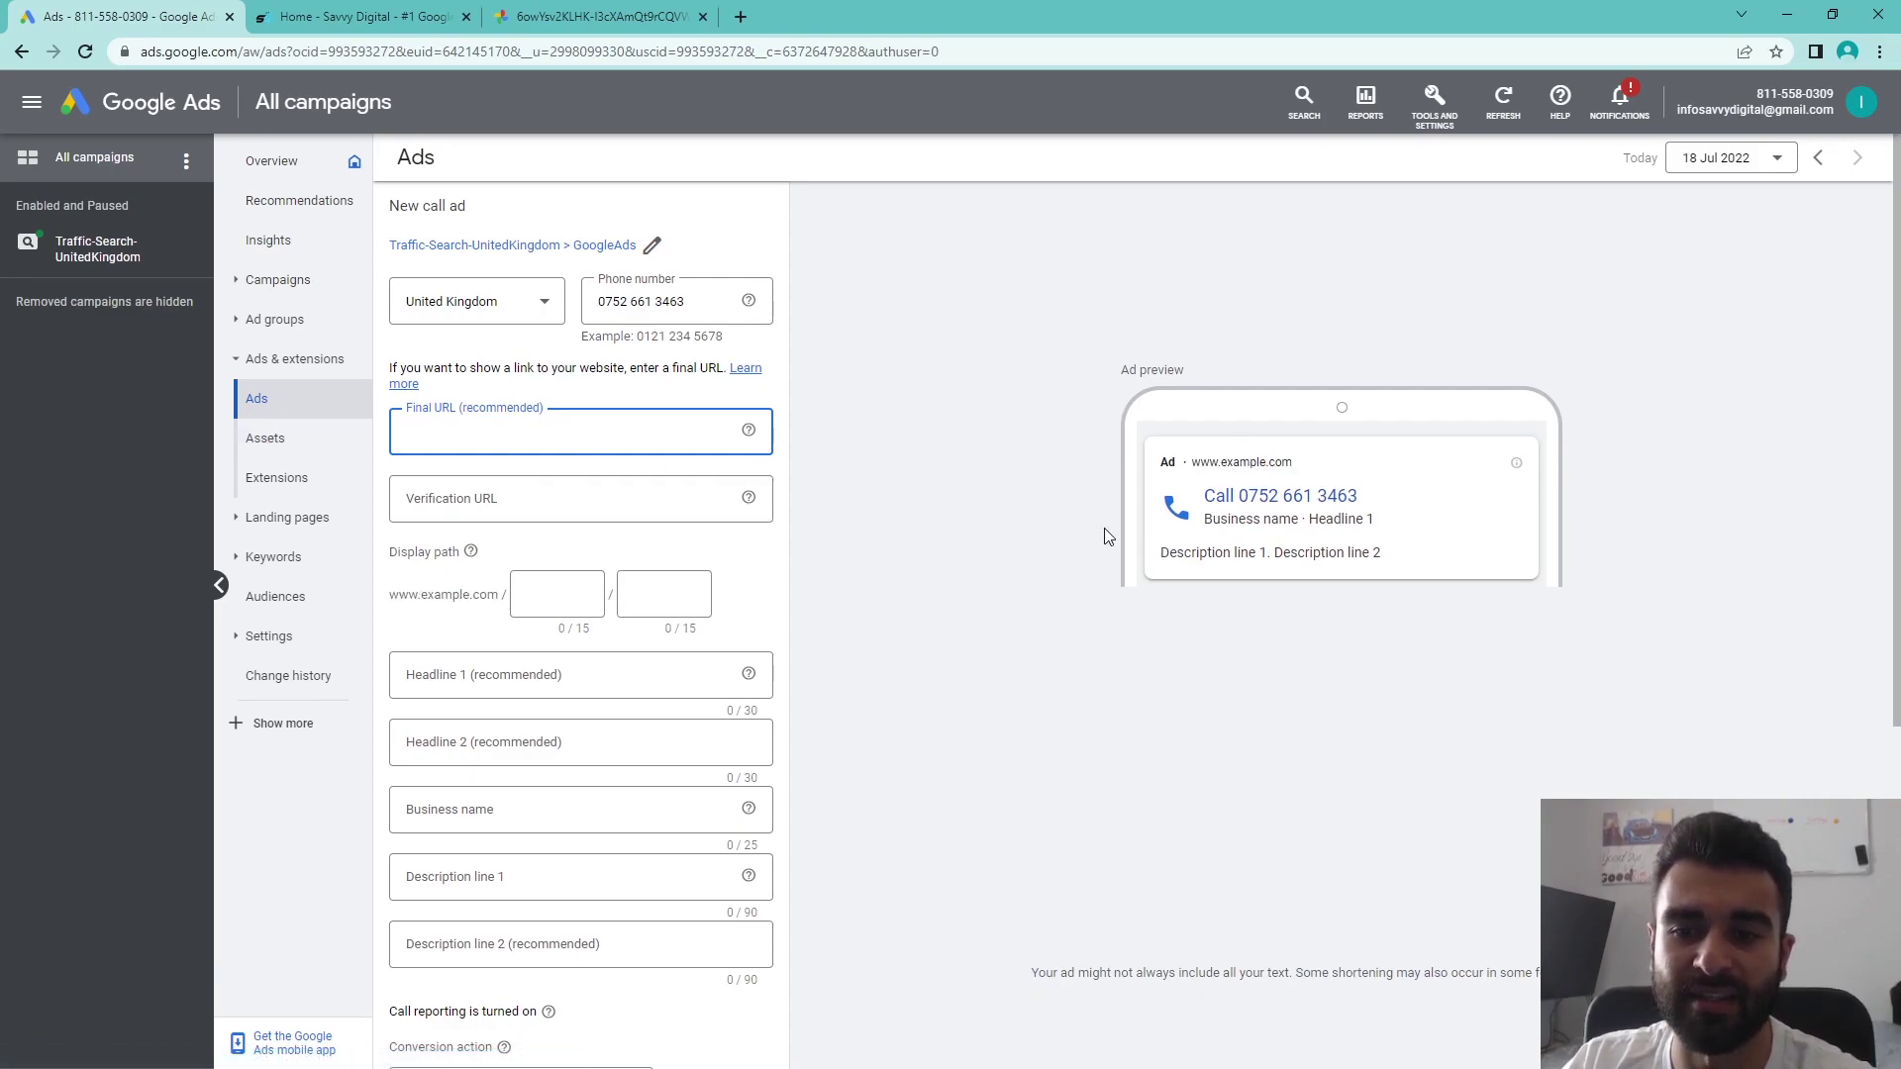
key(ctrl+v)
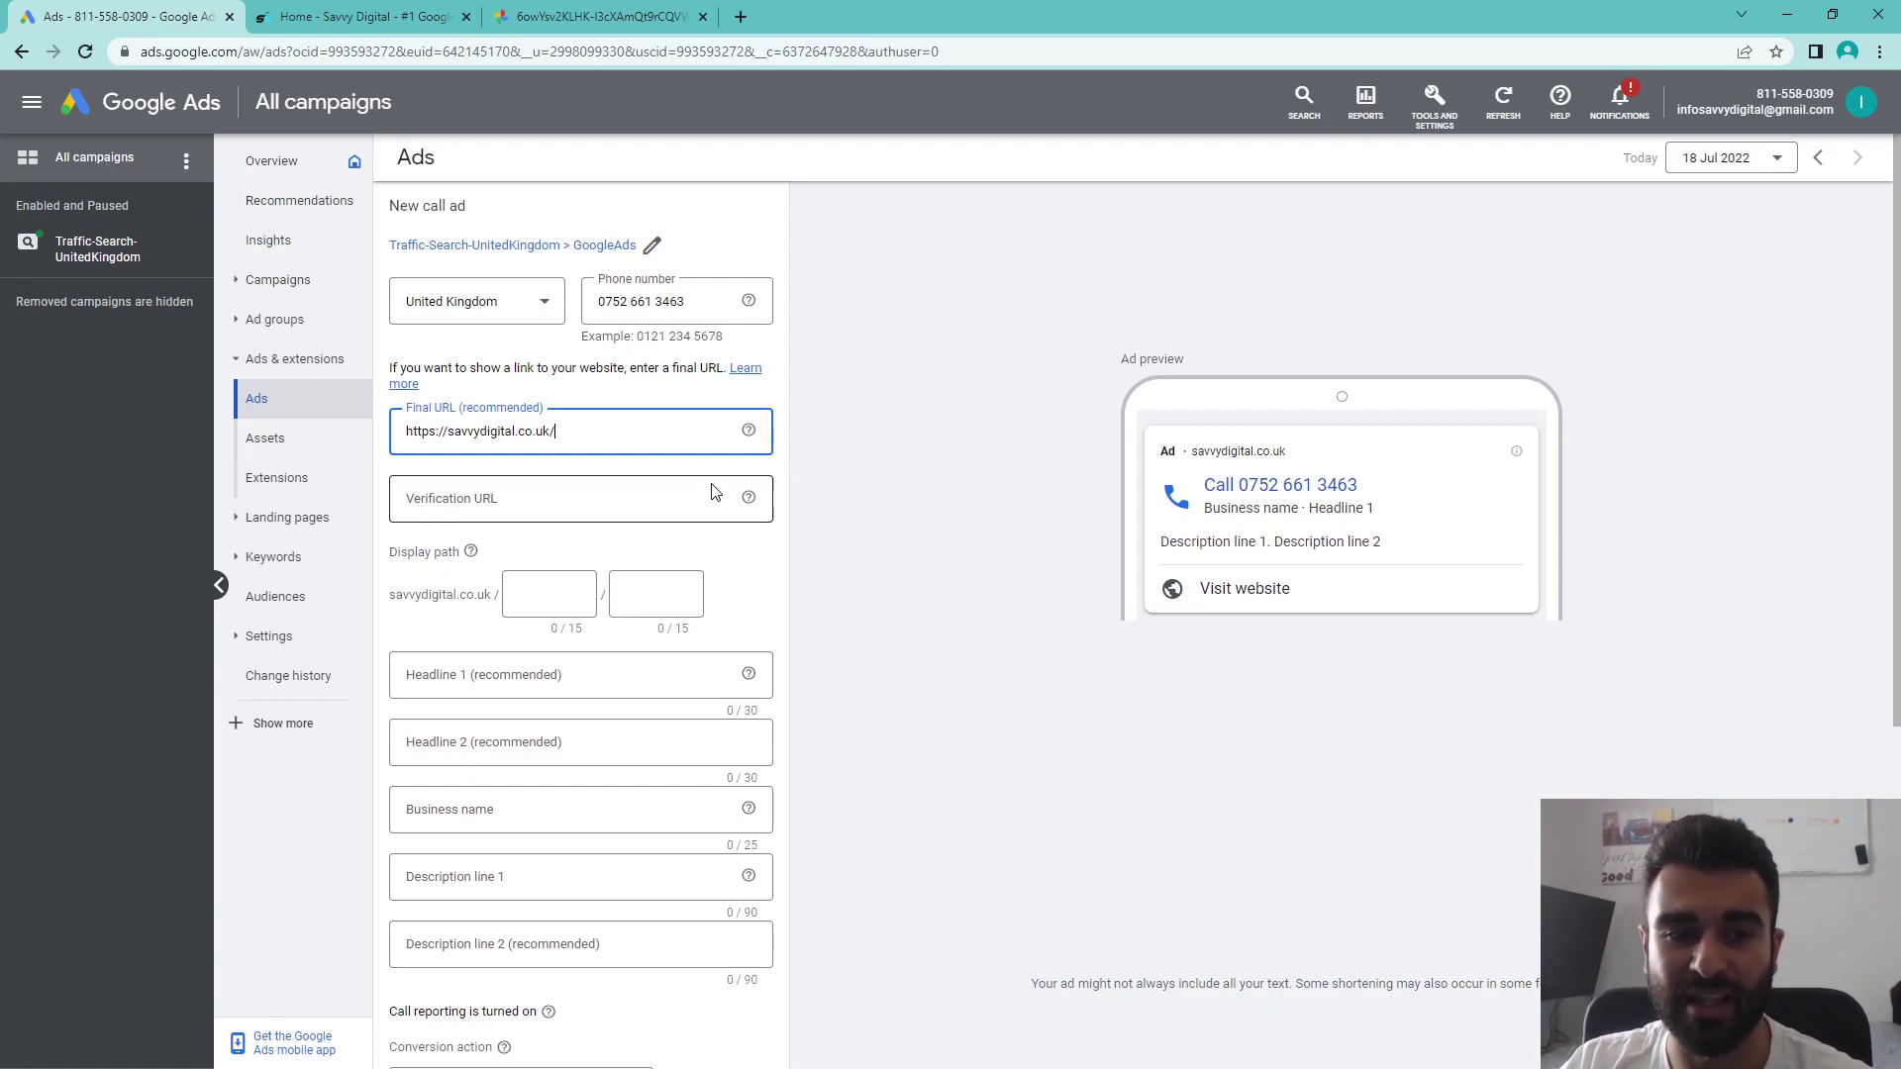
click(589, 498)
key(ctrl+v)
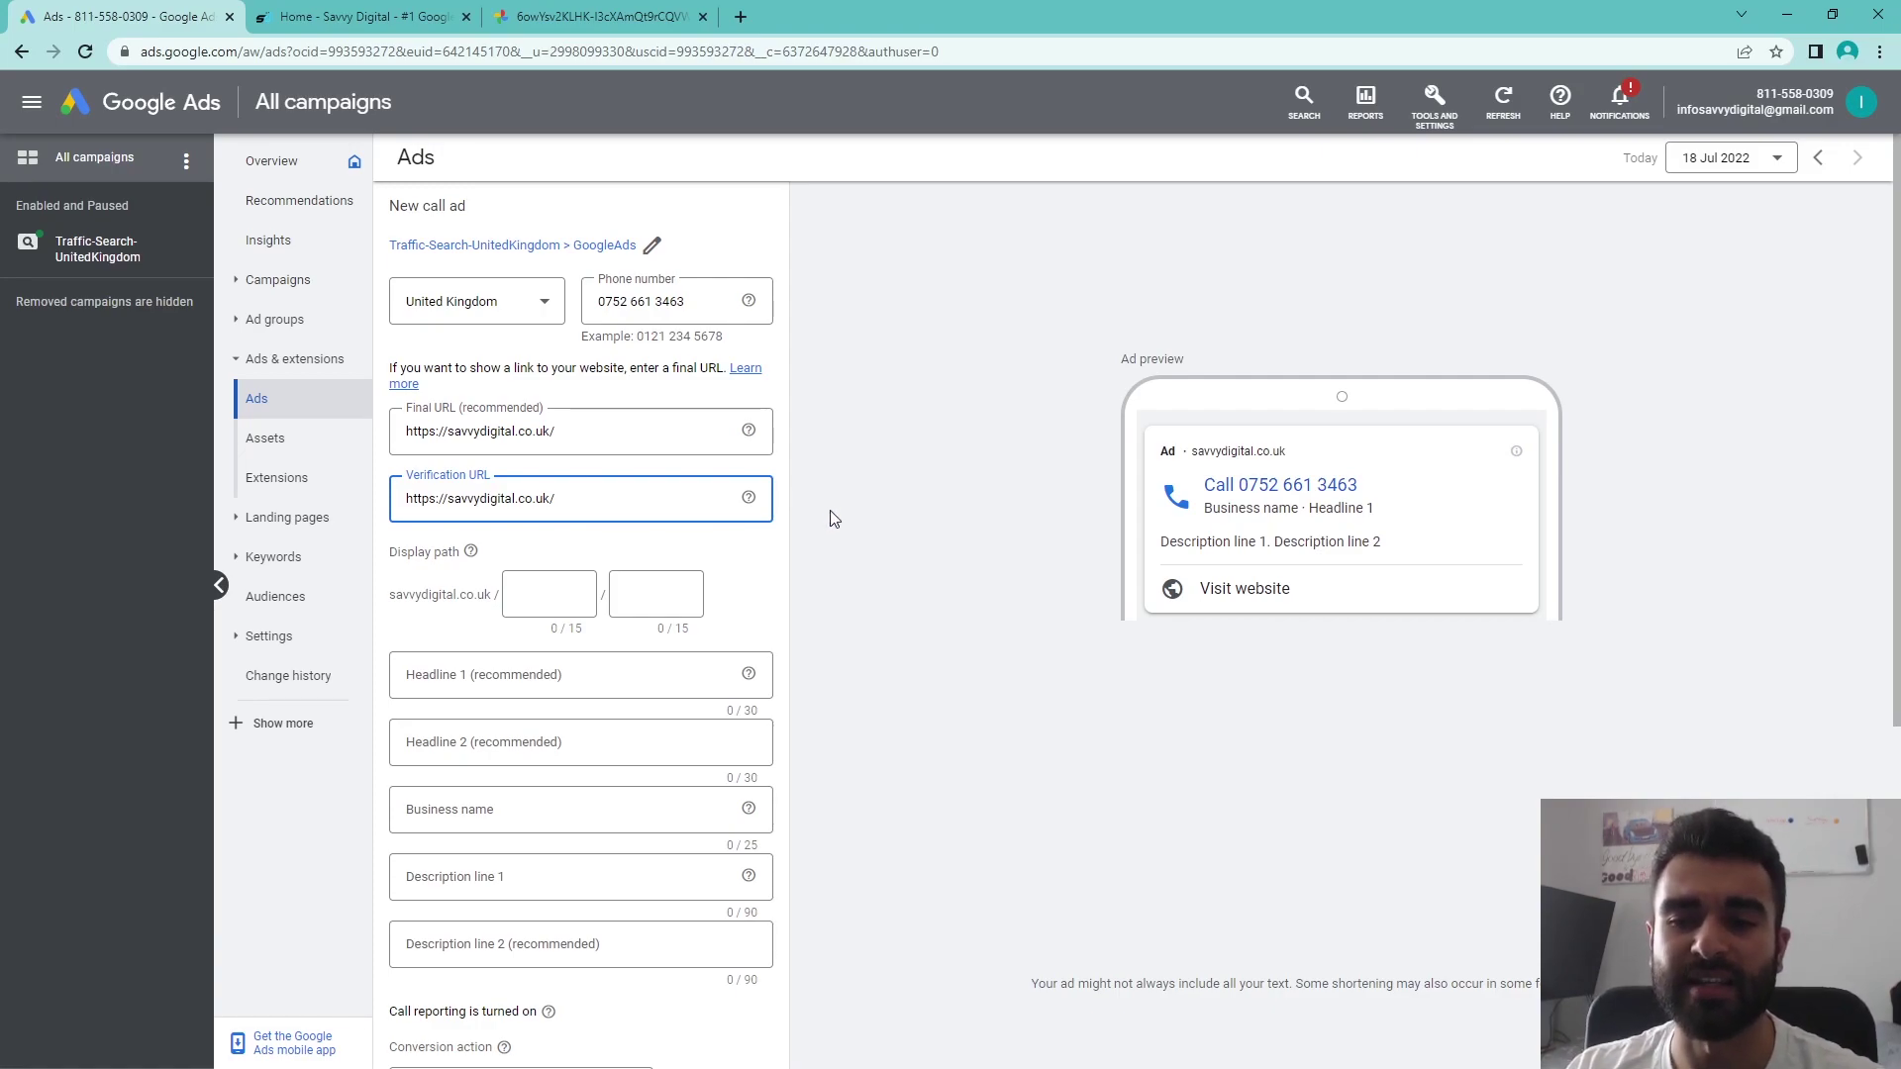
click(918, 564)
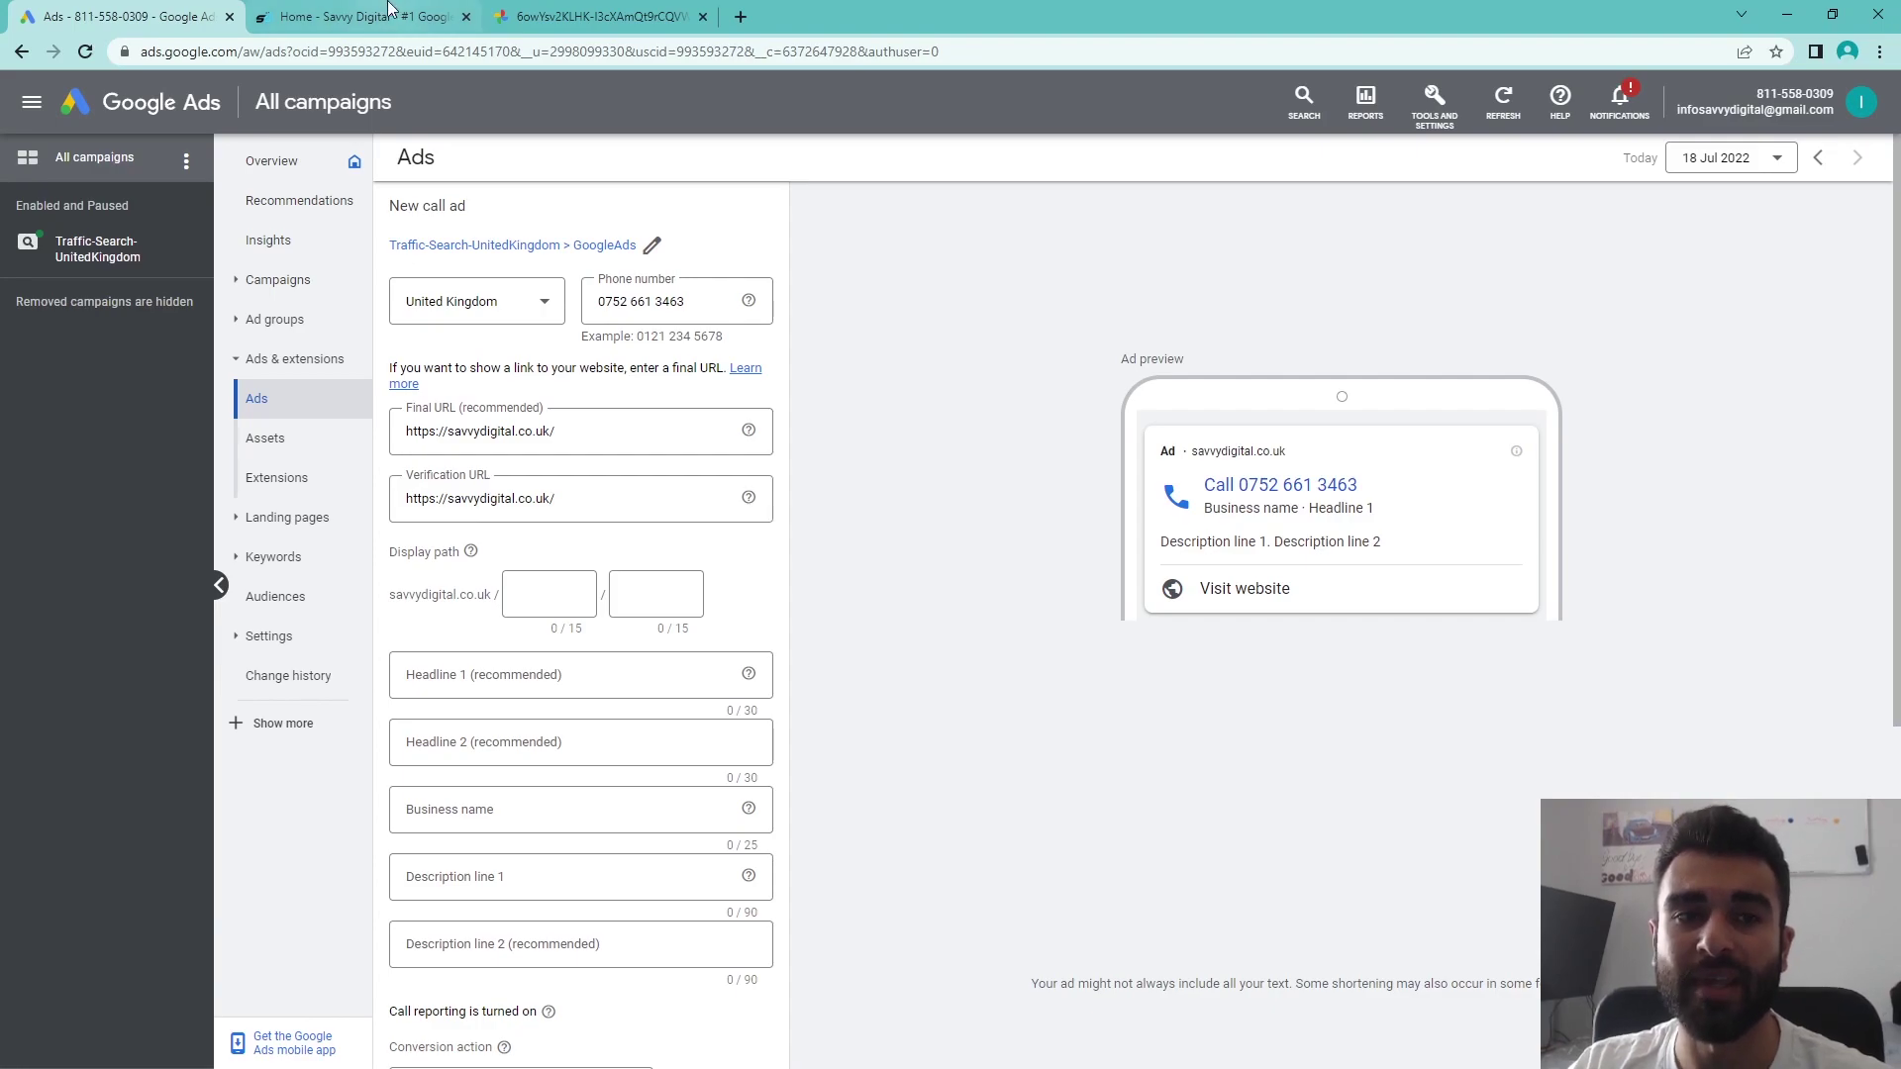
click(361, 17)
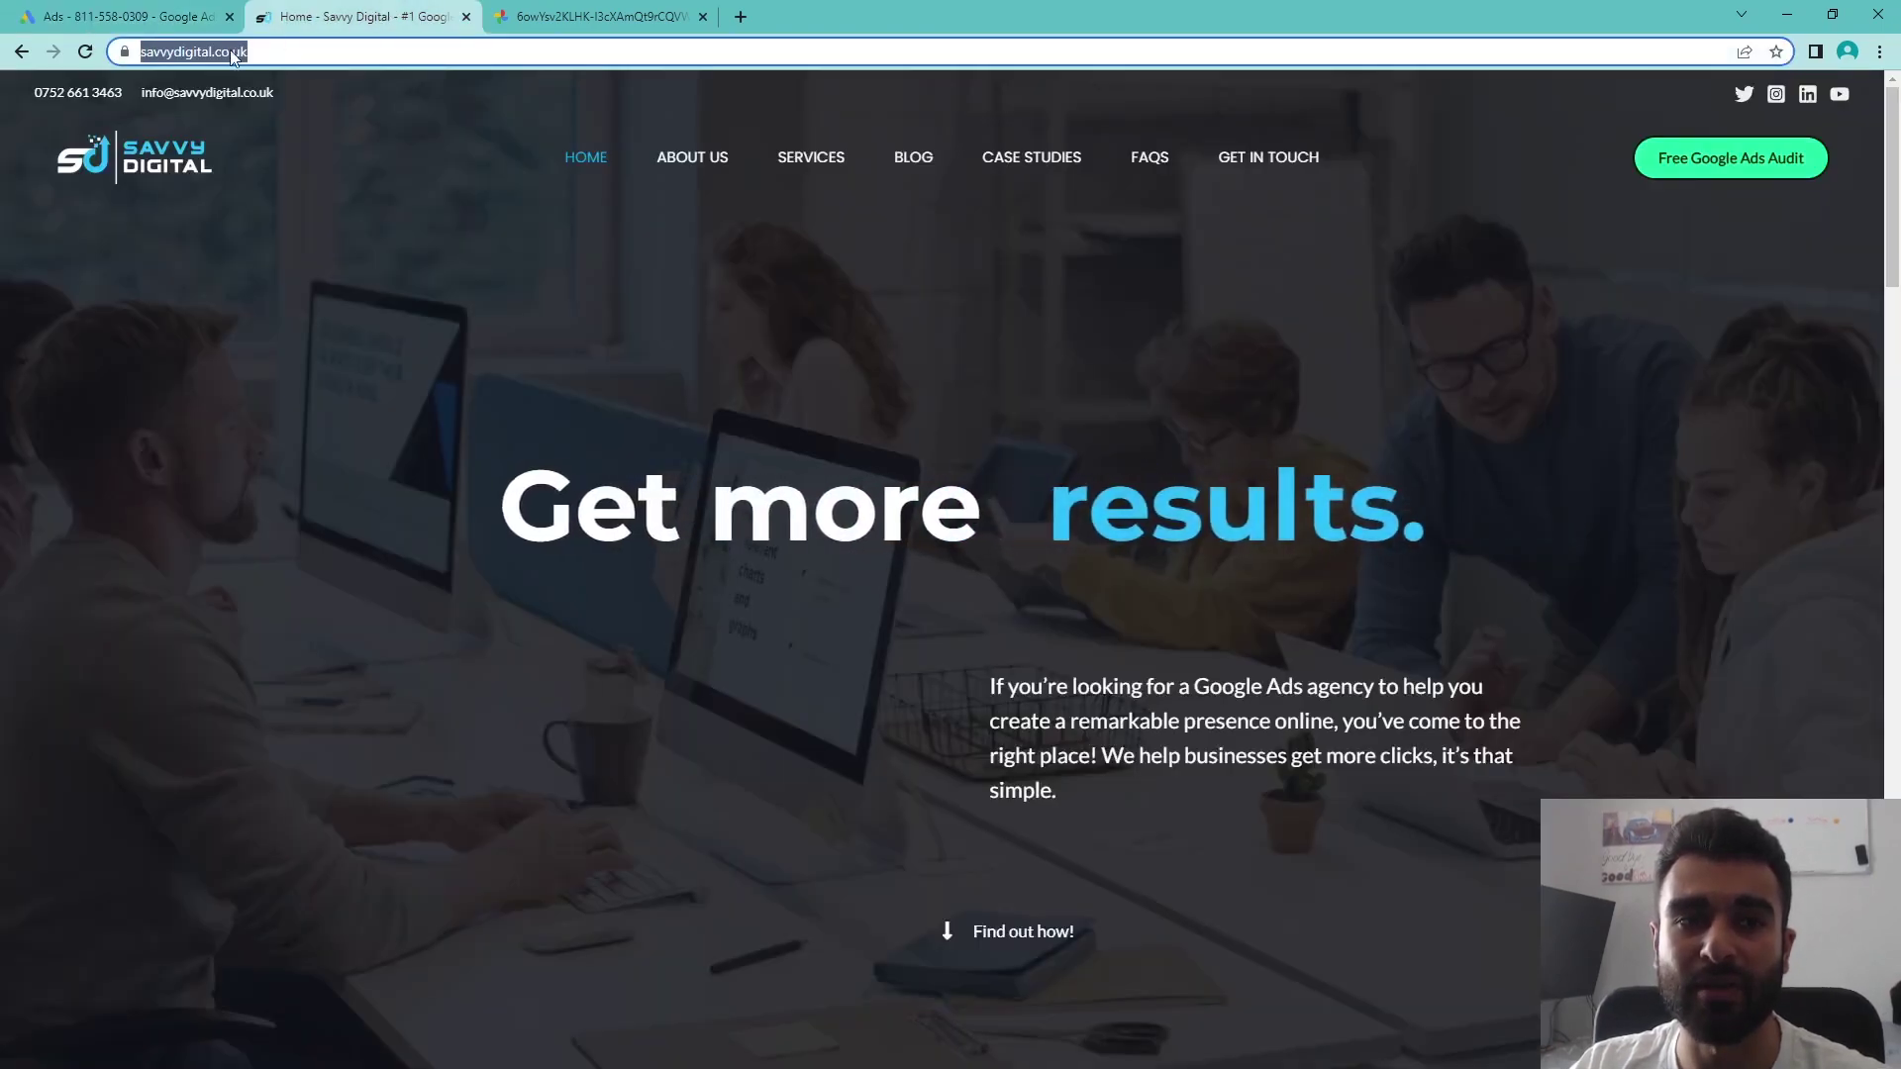
click(117, 11)
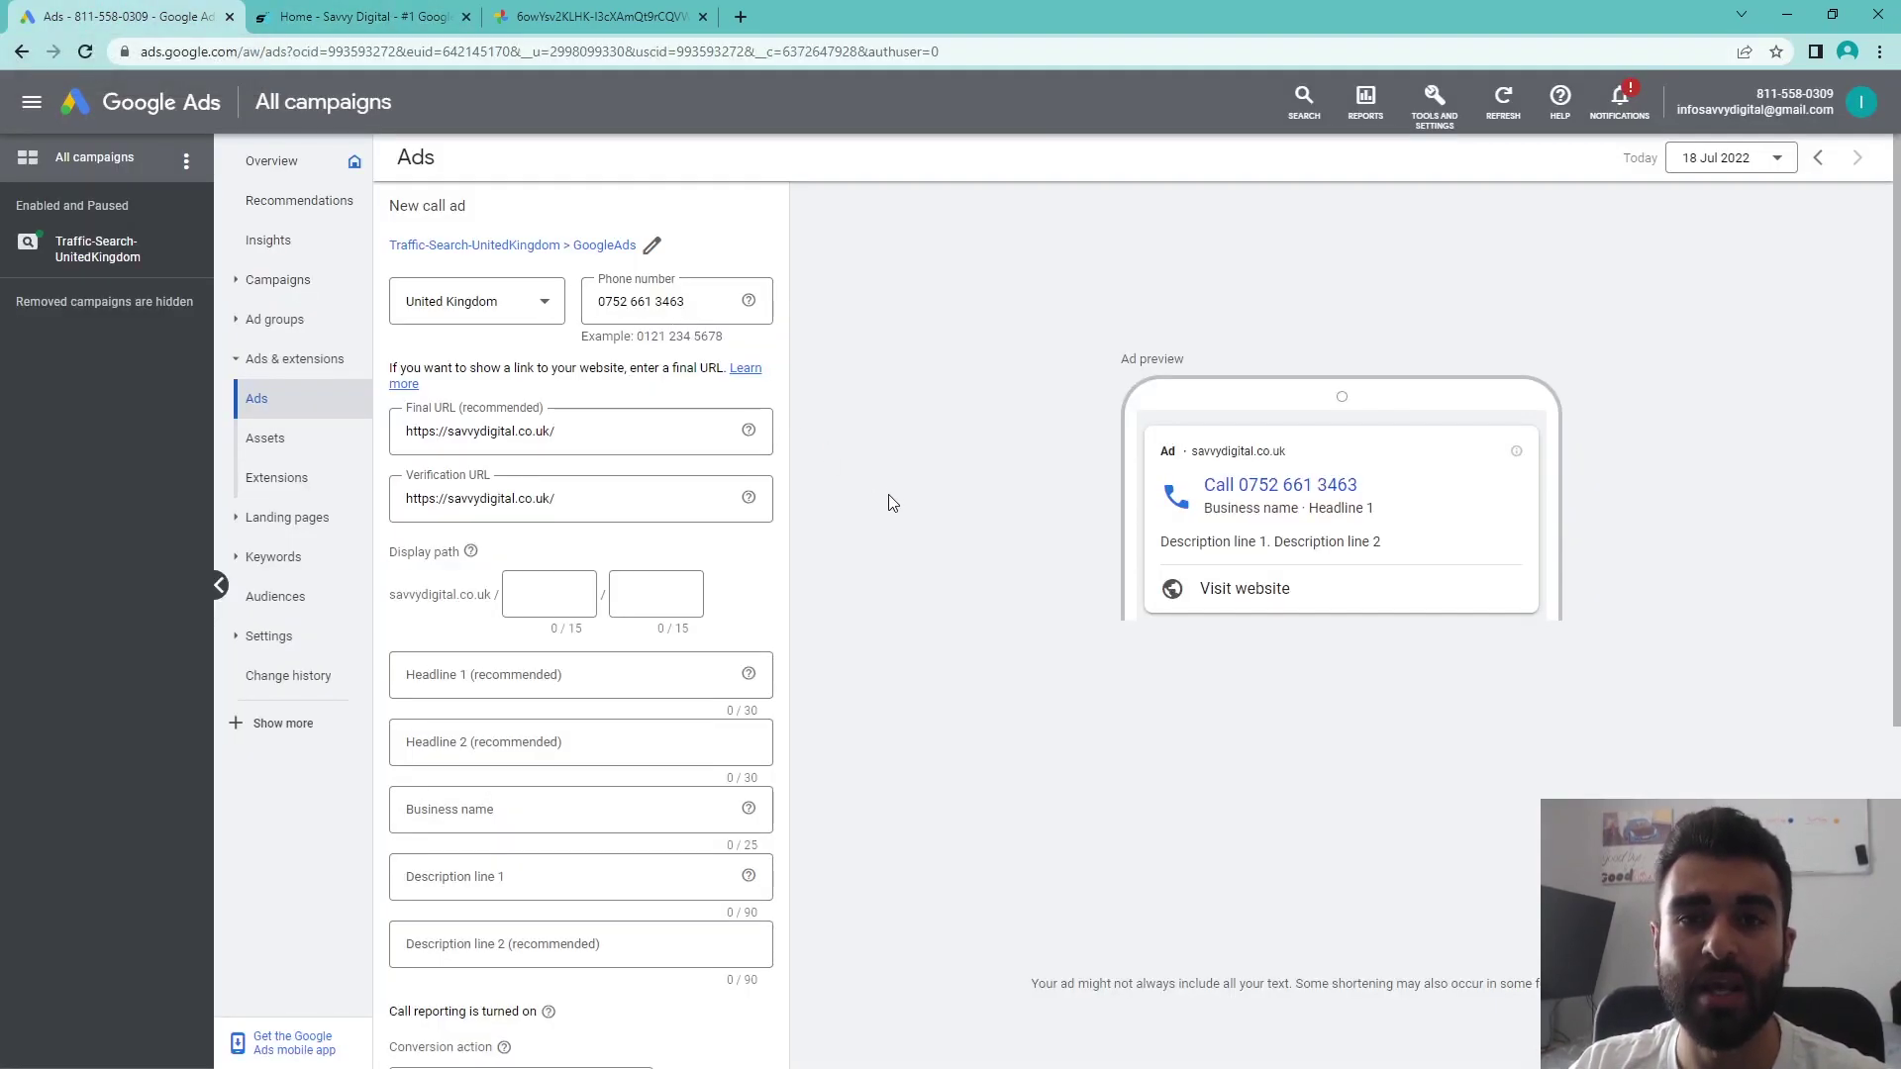
click(555, 594)
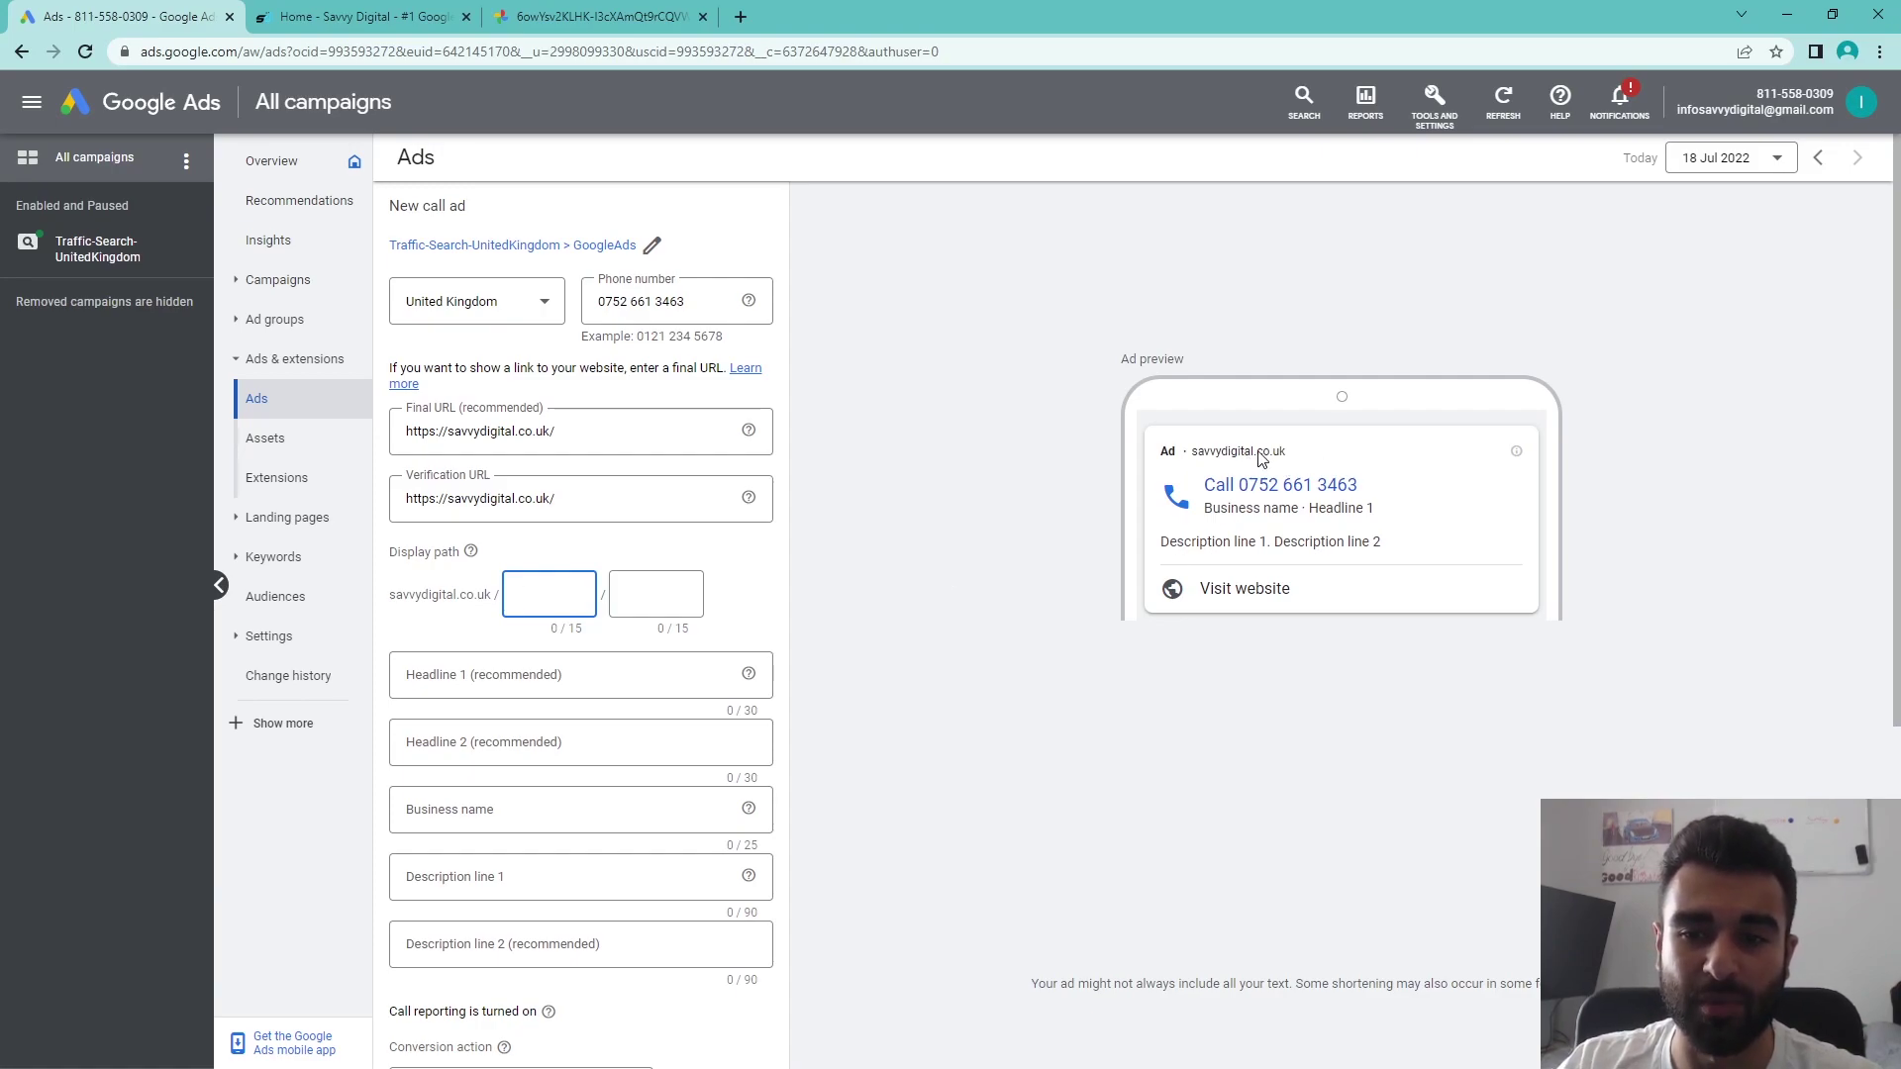
- Set the display path parts to 'marketing' and 'google-ads'
text(googleads)
double_click(545, 598)
text(marketing)
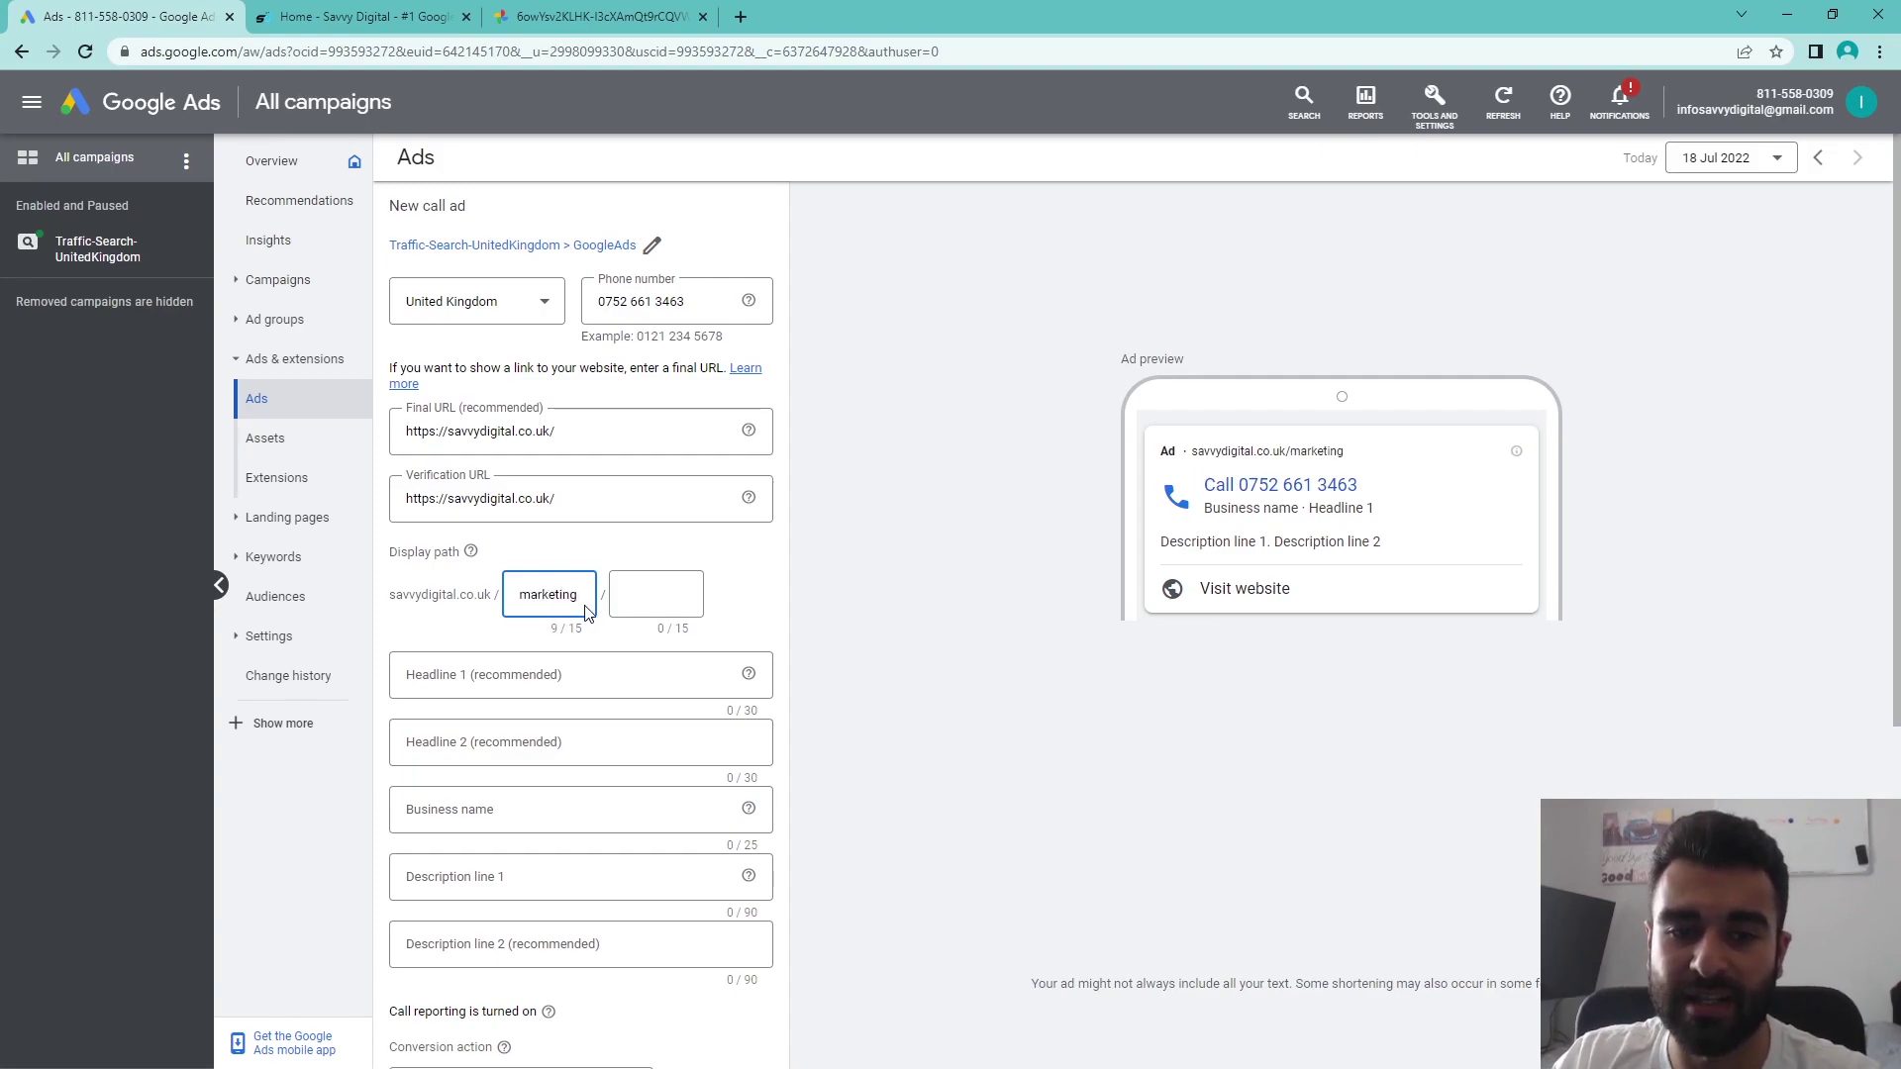
click(626, 606)
text(googleads)
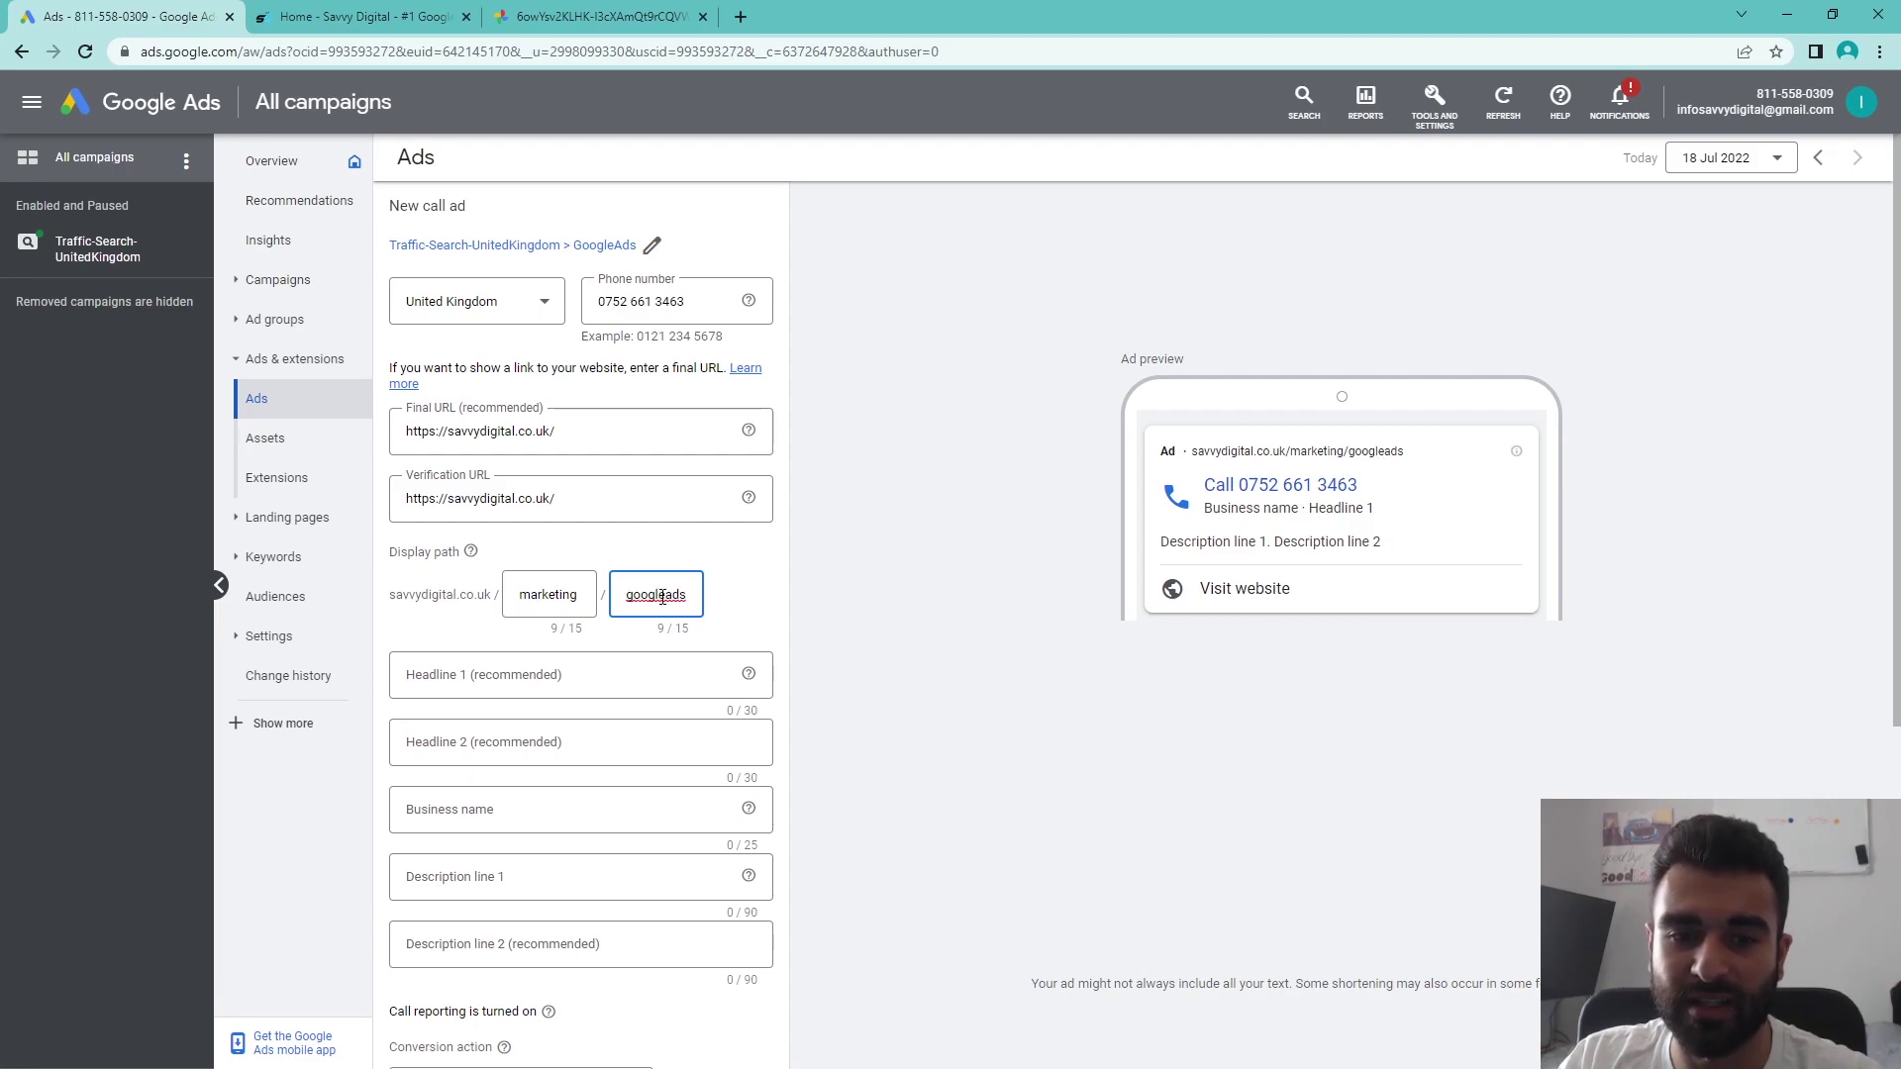
click(663, 597)
text(-)
click(1163, 696)
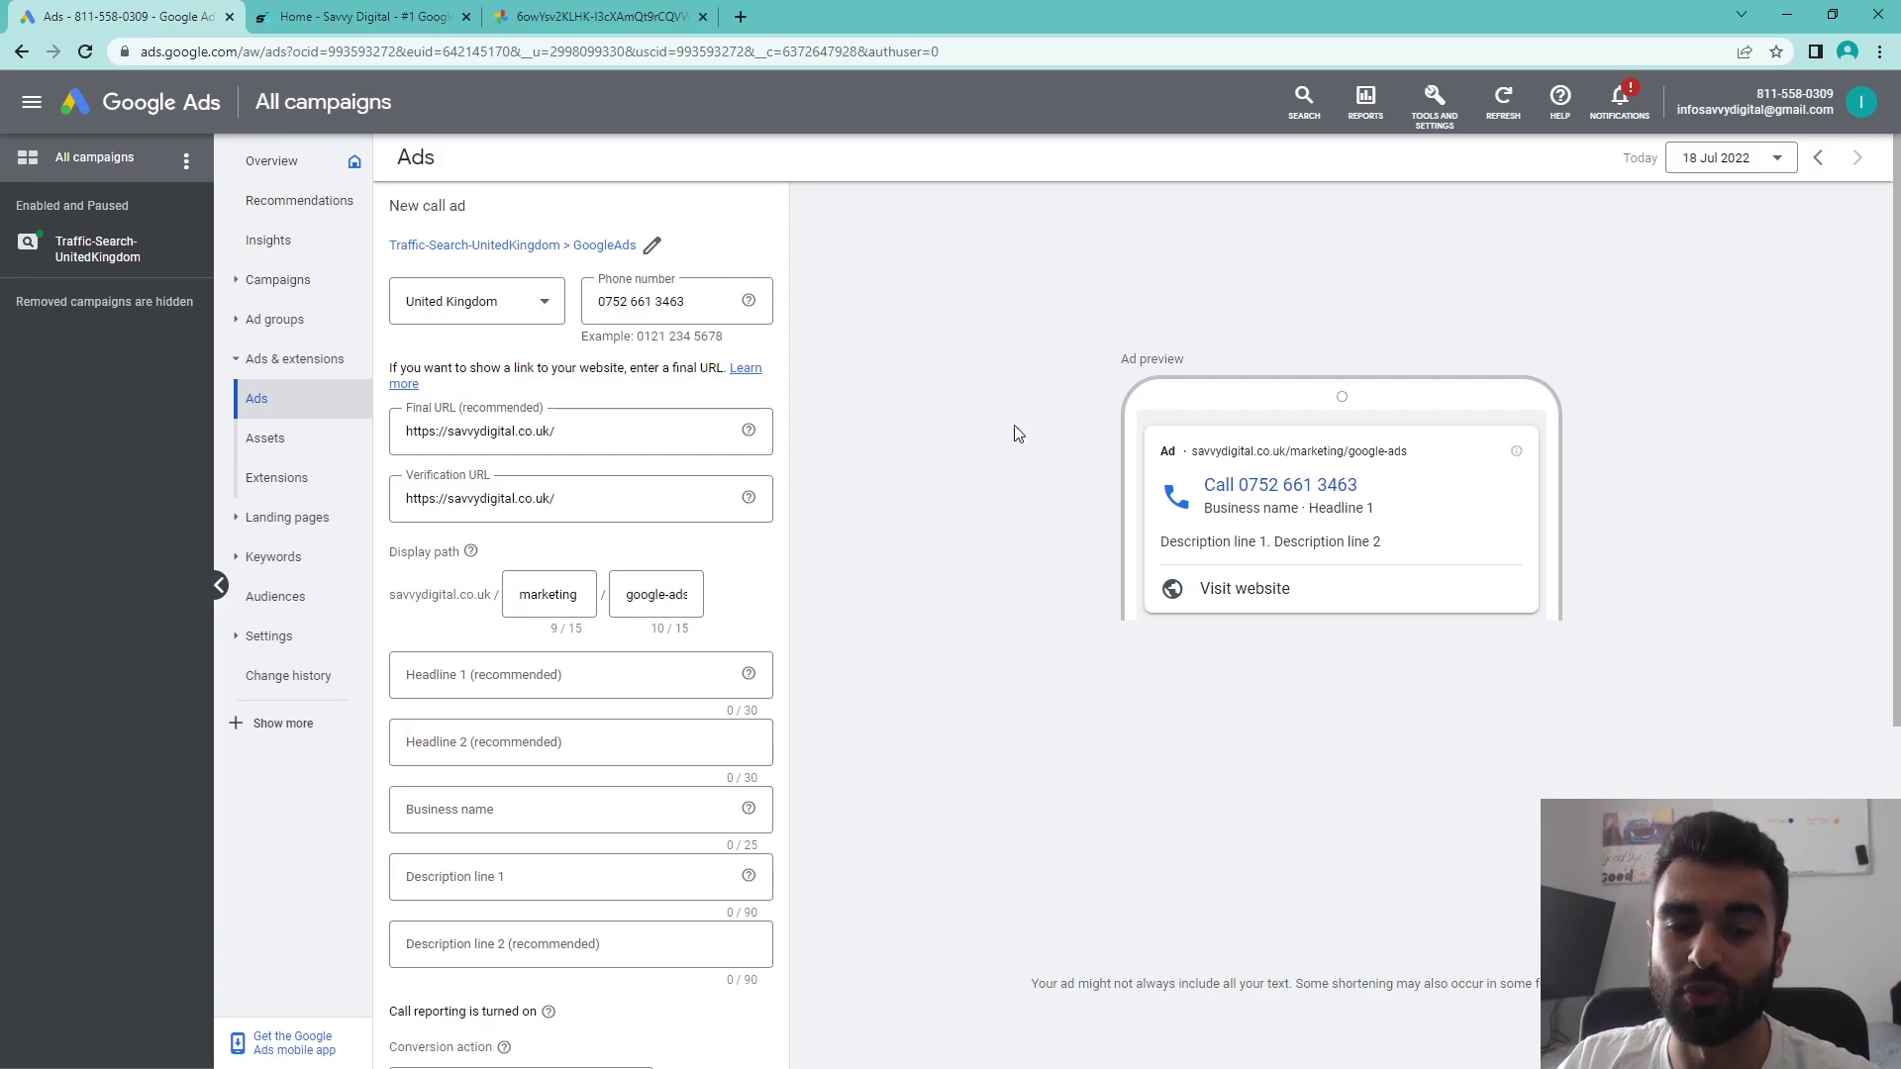
click(595, 678)
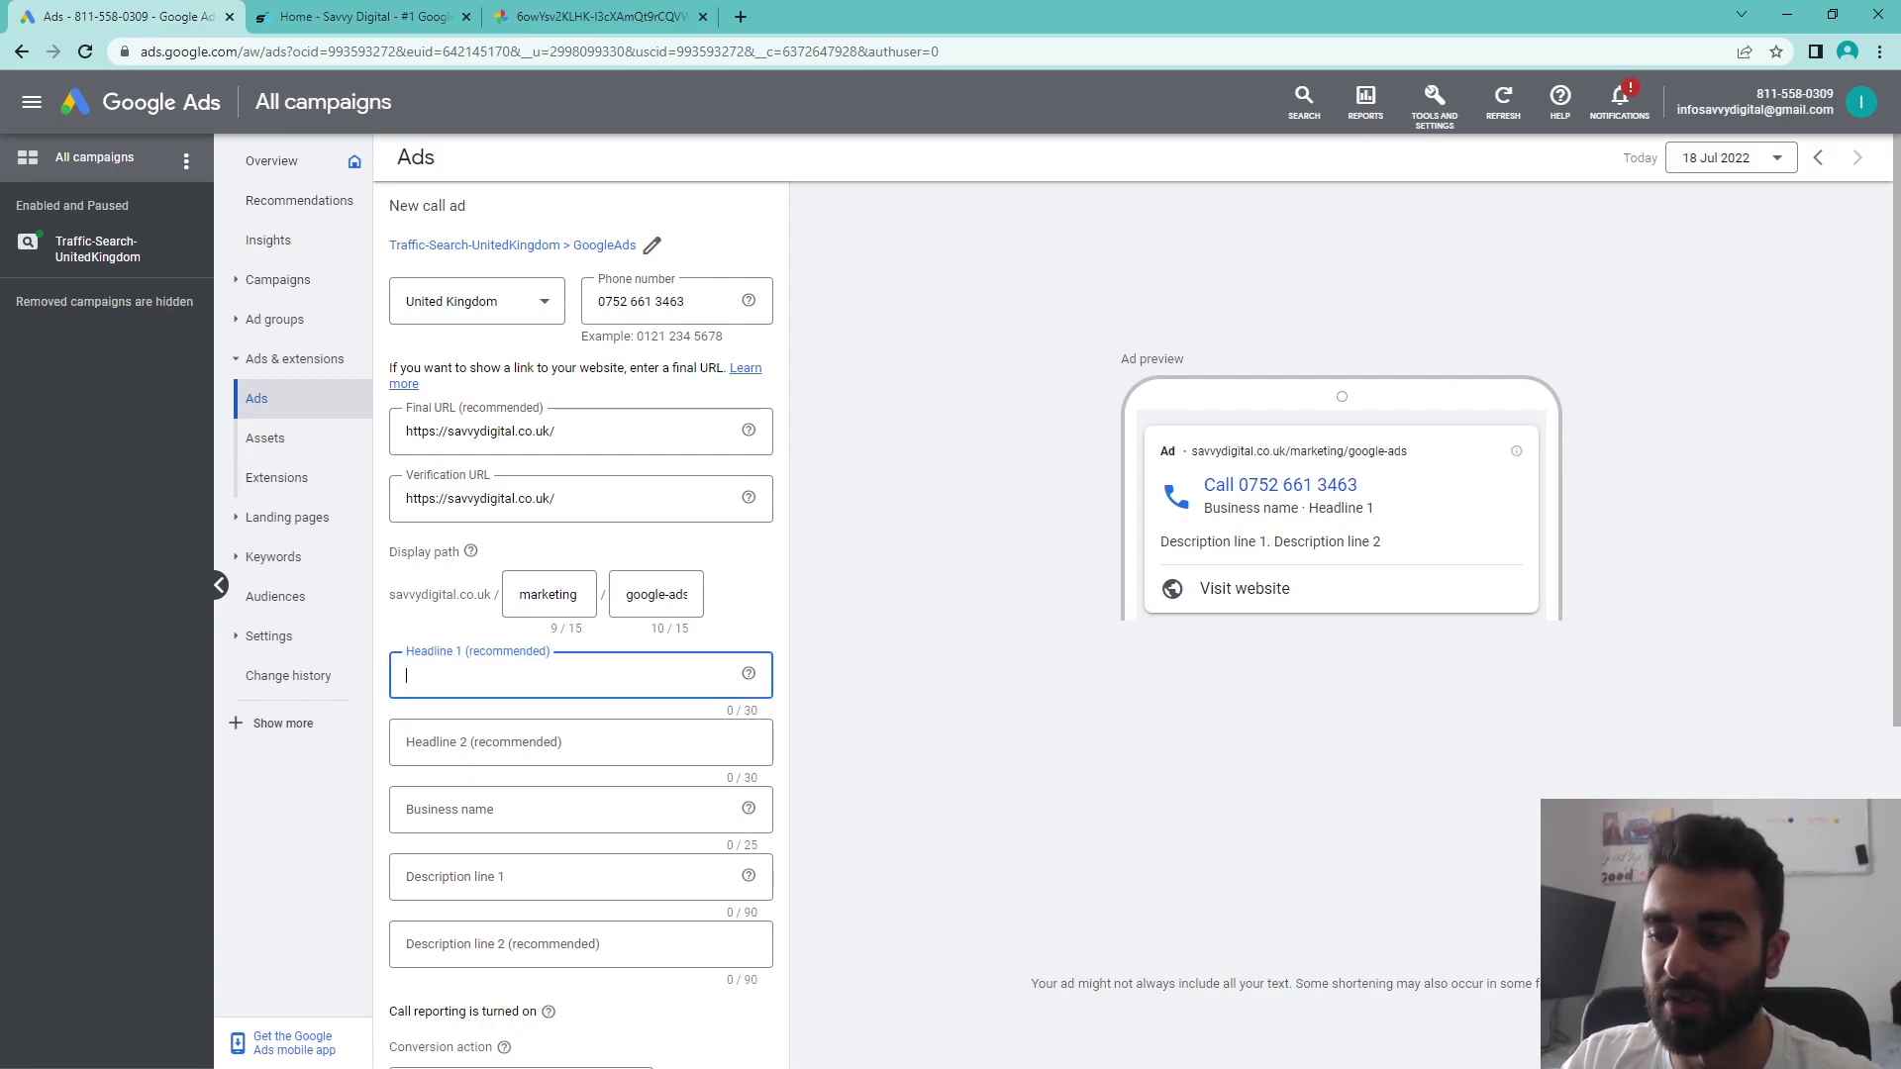
- Paste '#1 Google Ads Certified Agency' into Headline 1
click(588, 675)
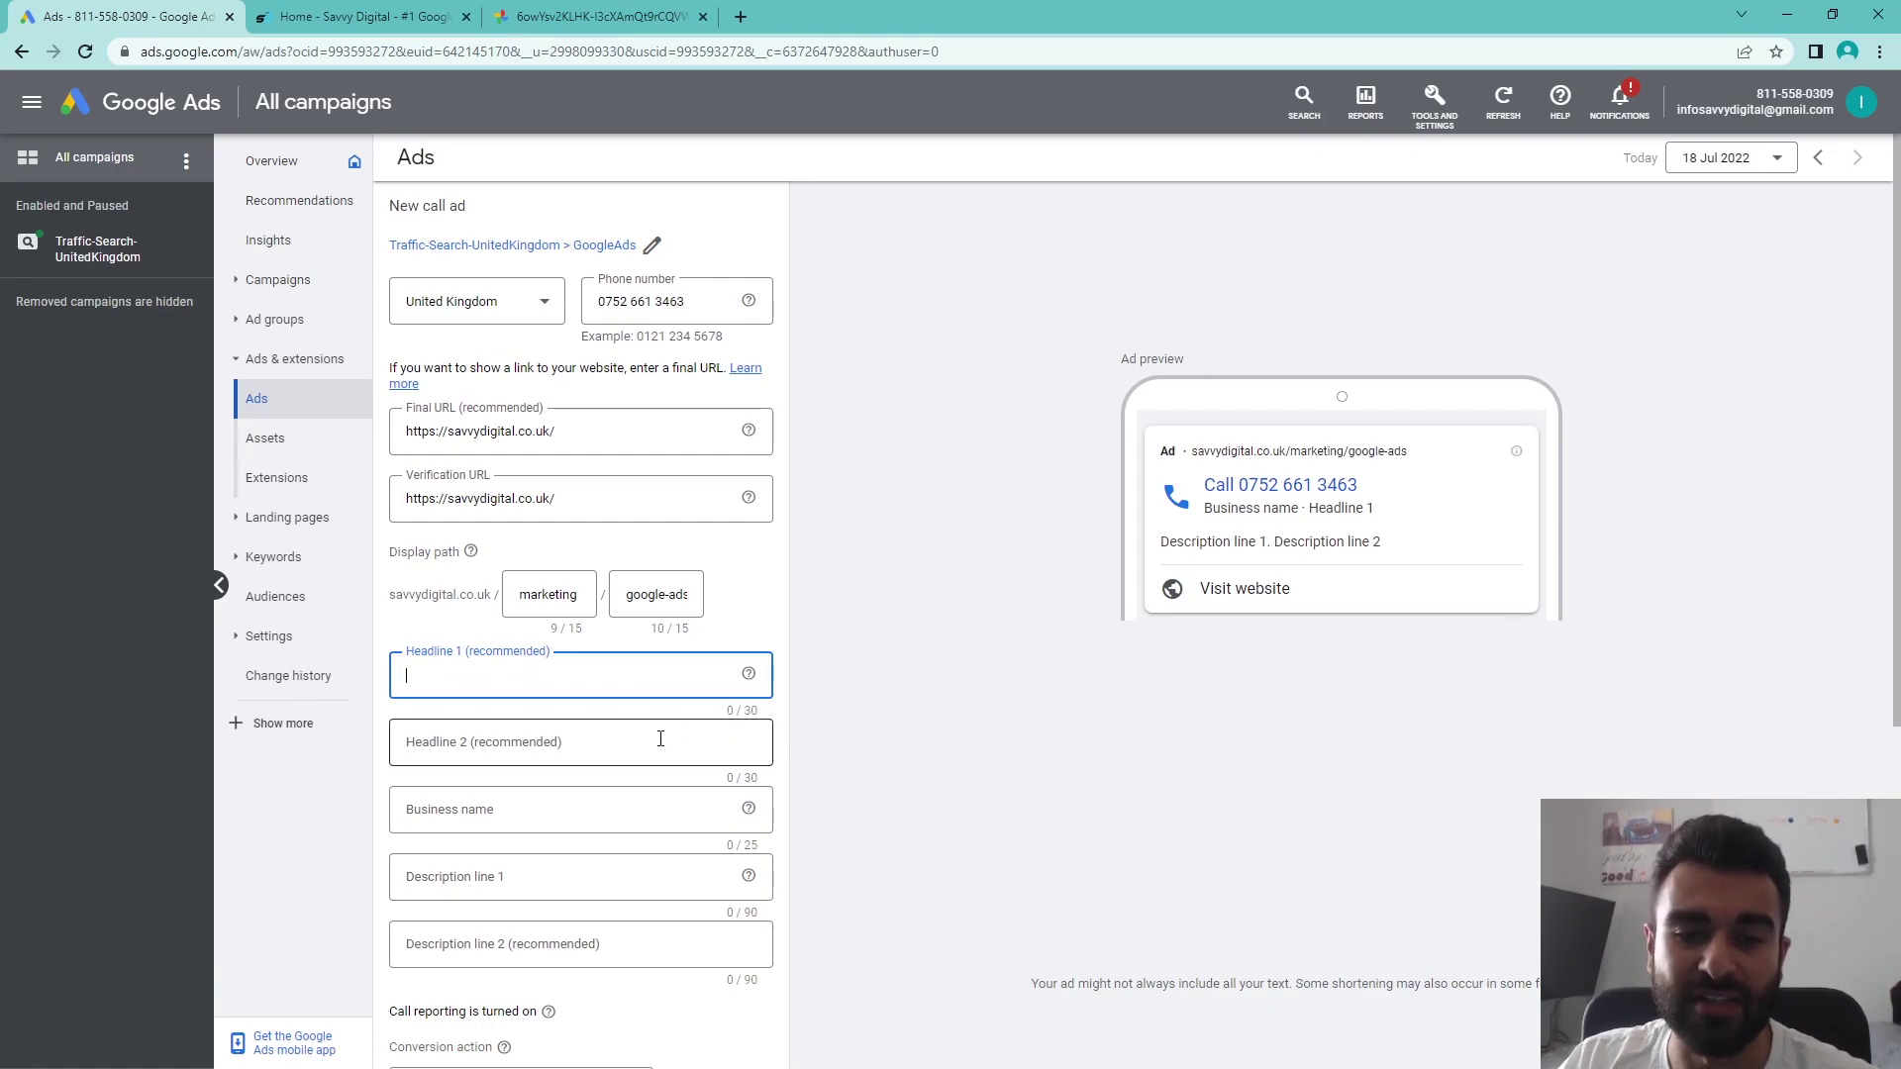
click(607, 742)
click(527, 673)
click(565, 743)
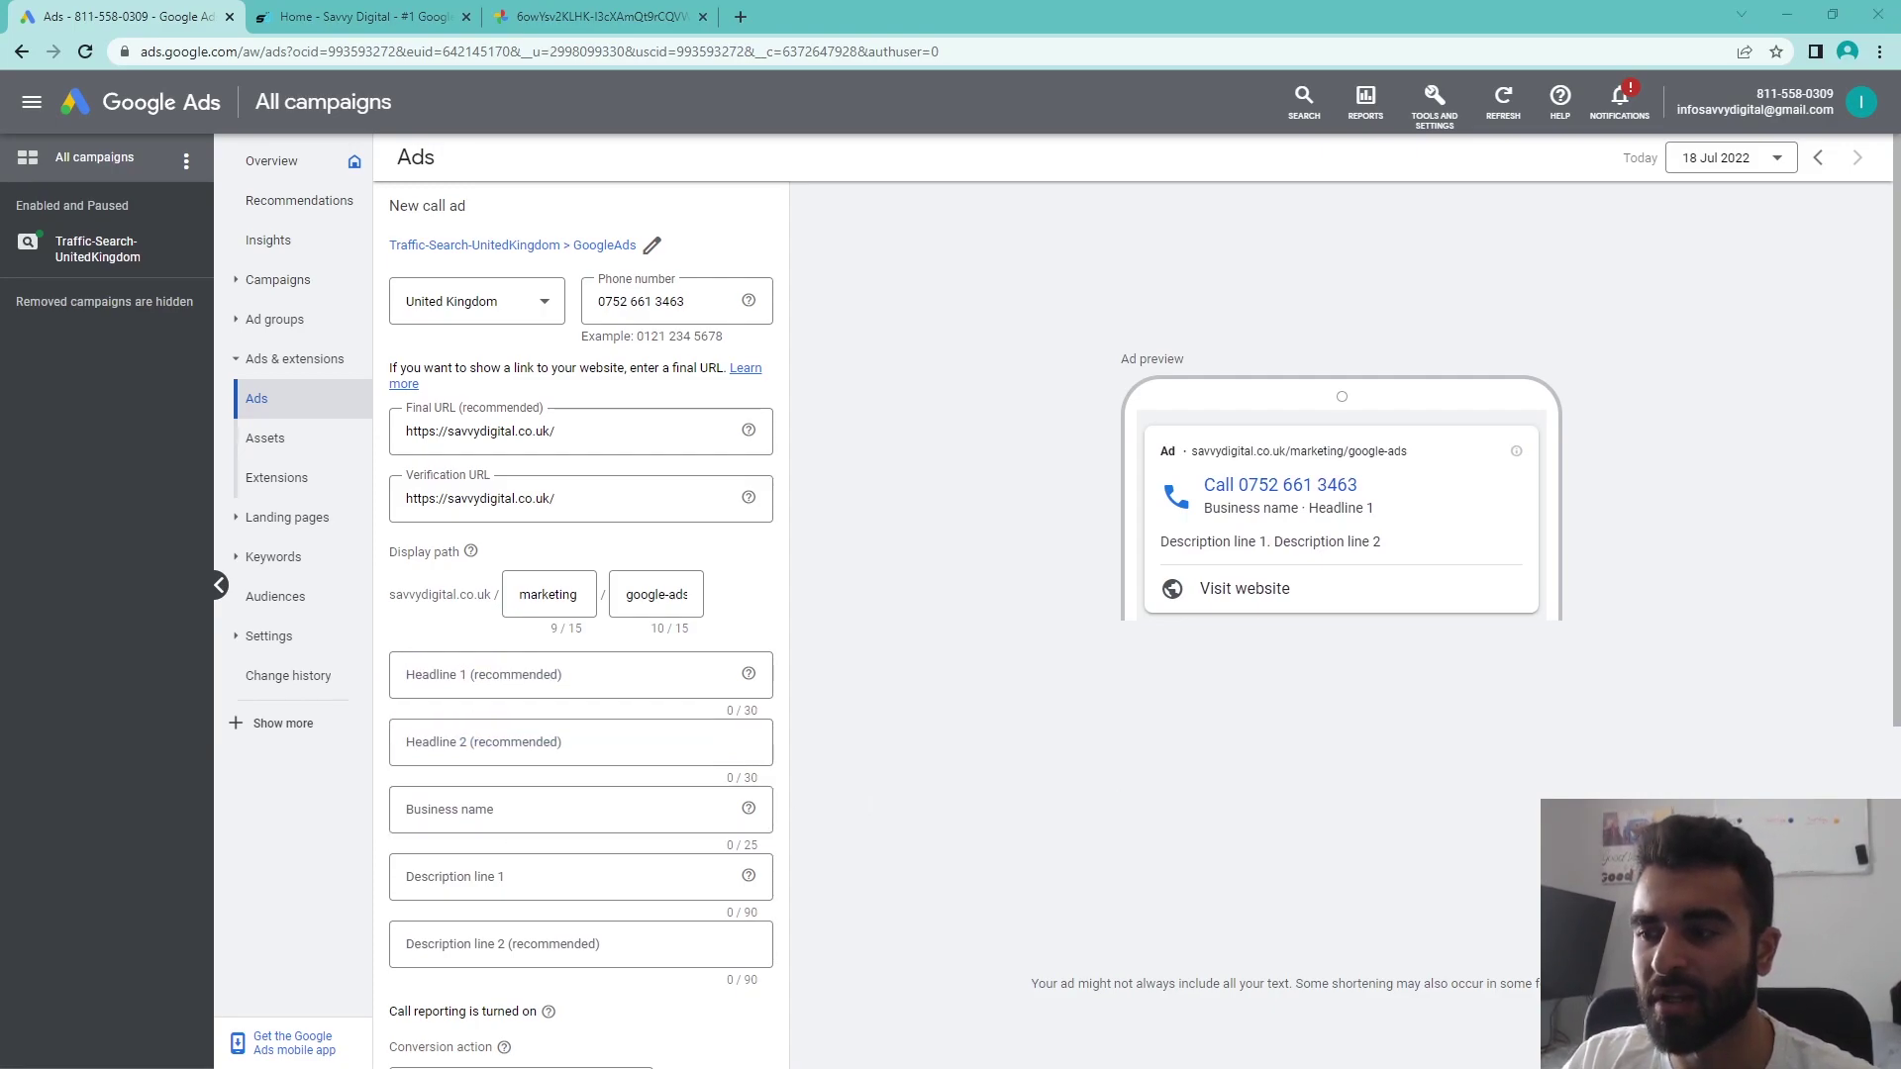
click(551, 674)
text(#1 Google Ads Certified Agency)
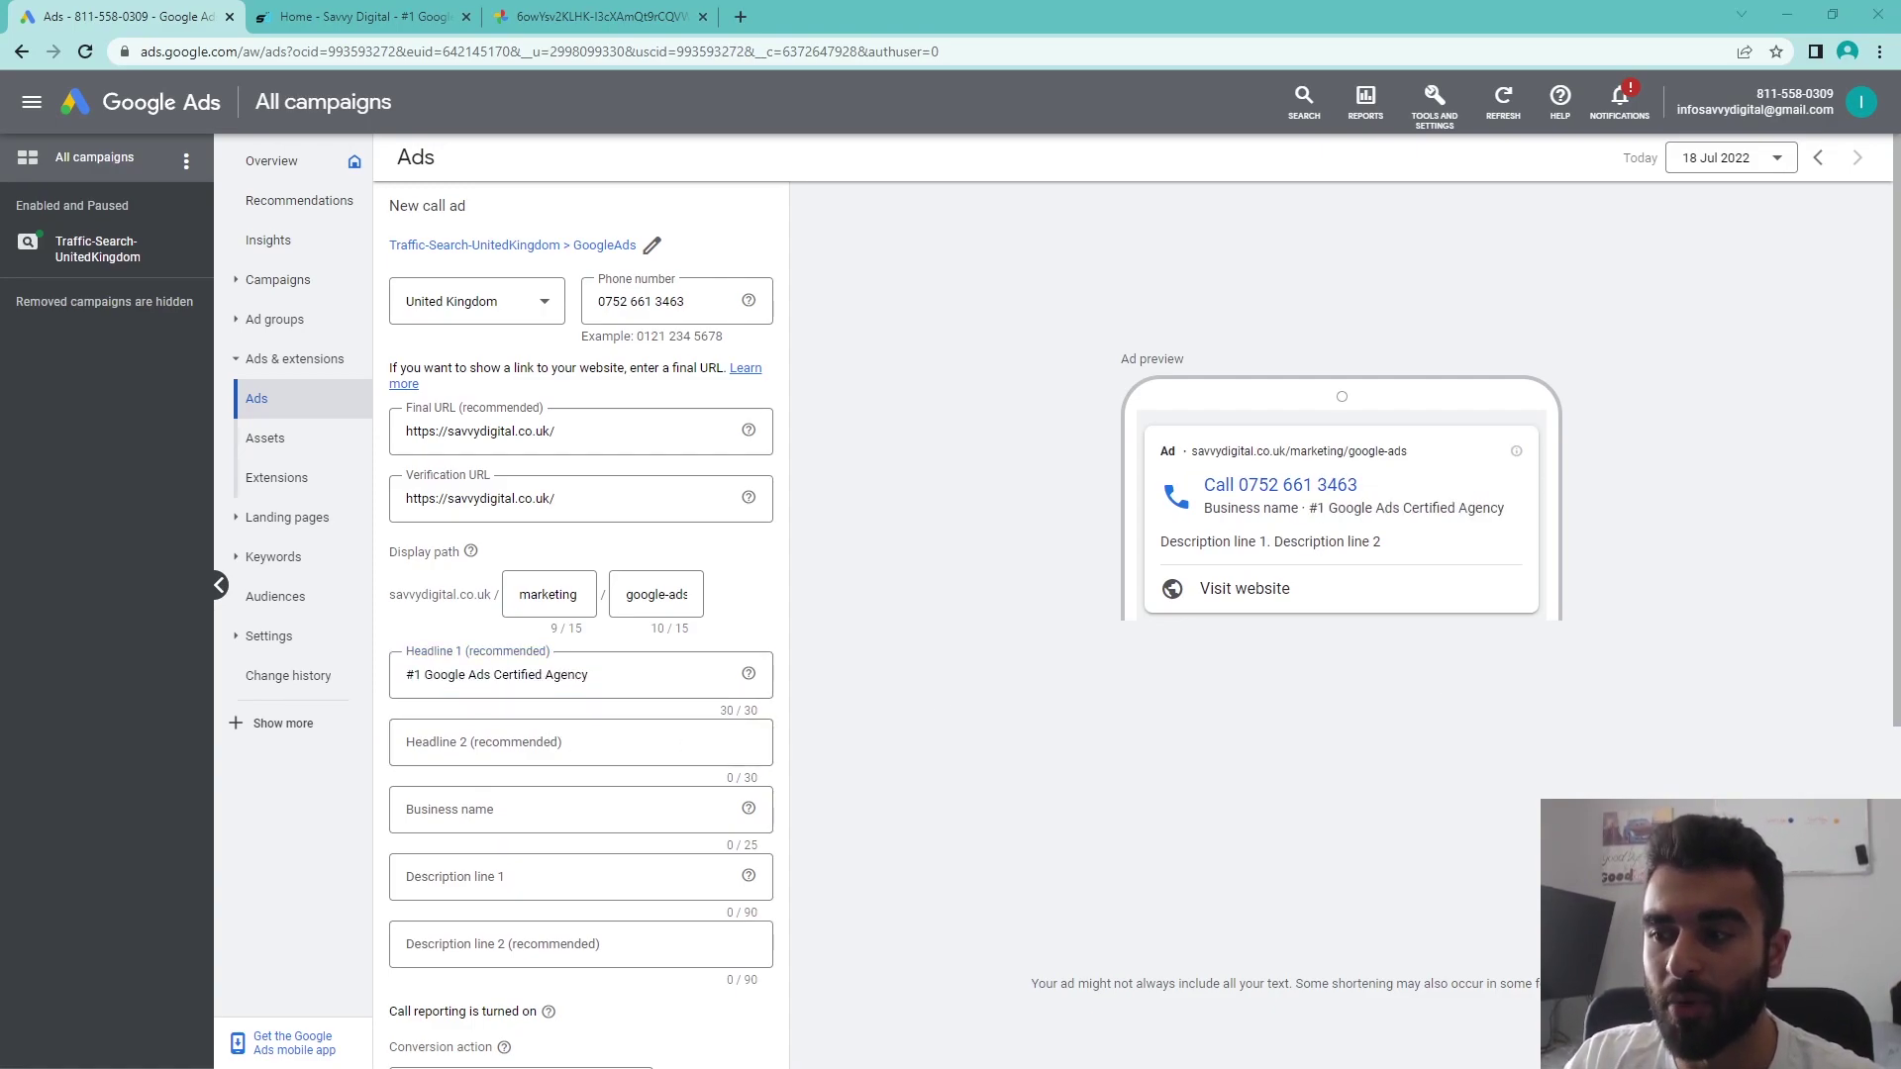
- Paste 'Increase Leads and Sales' into Headline 2 and confirm the field
click(540, 743)
text(Increase Leads and Sales)
triple_click(566, 749)
click(977, 758)
triple_click(596, 740)
click(982, 764)
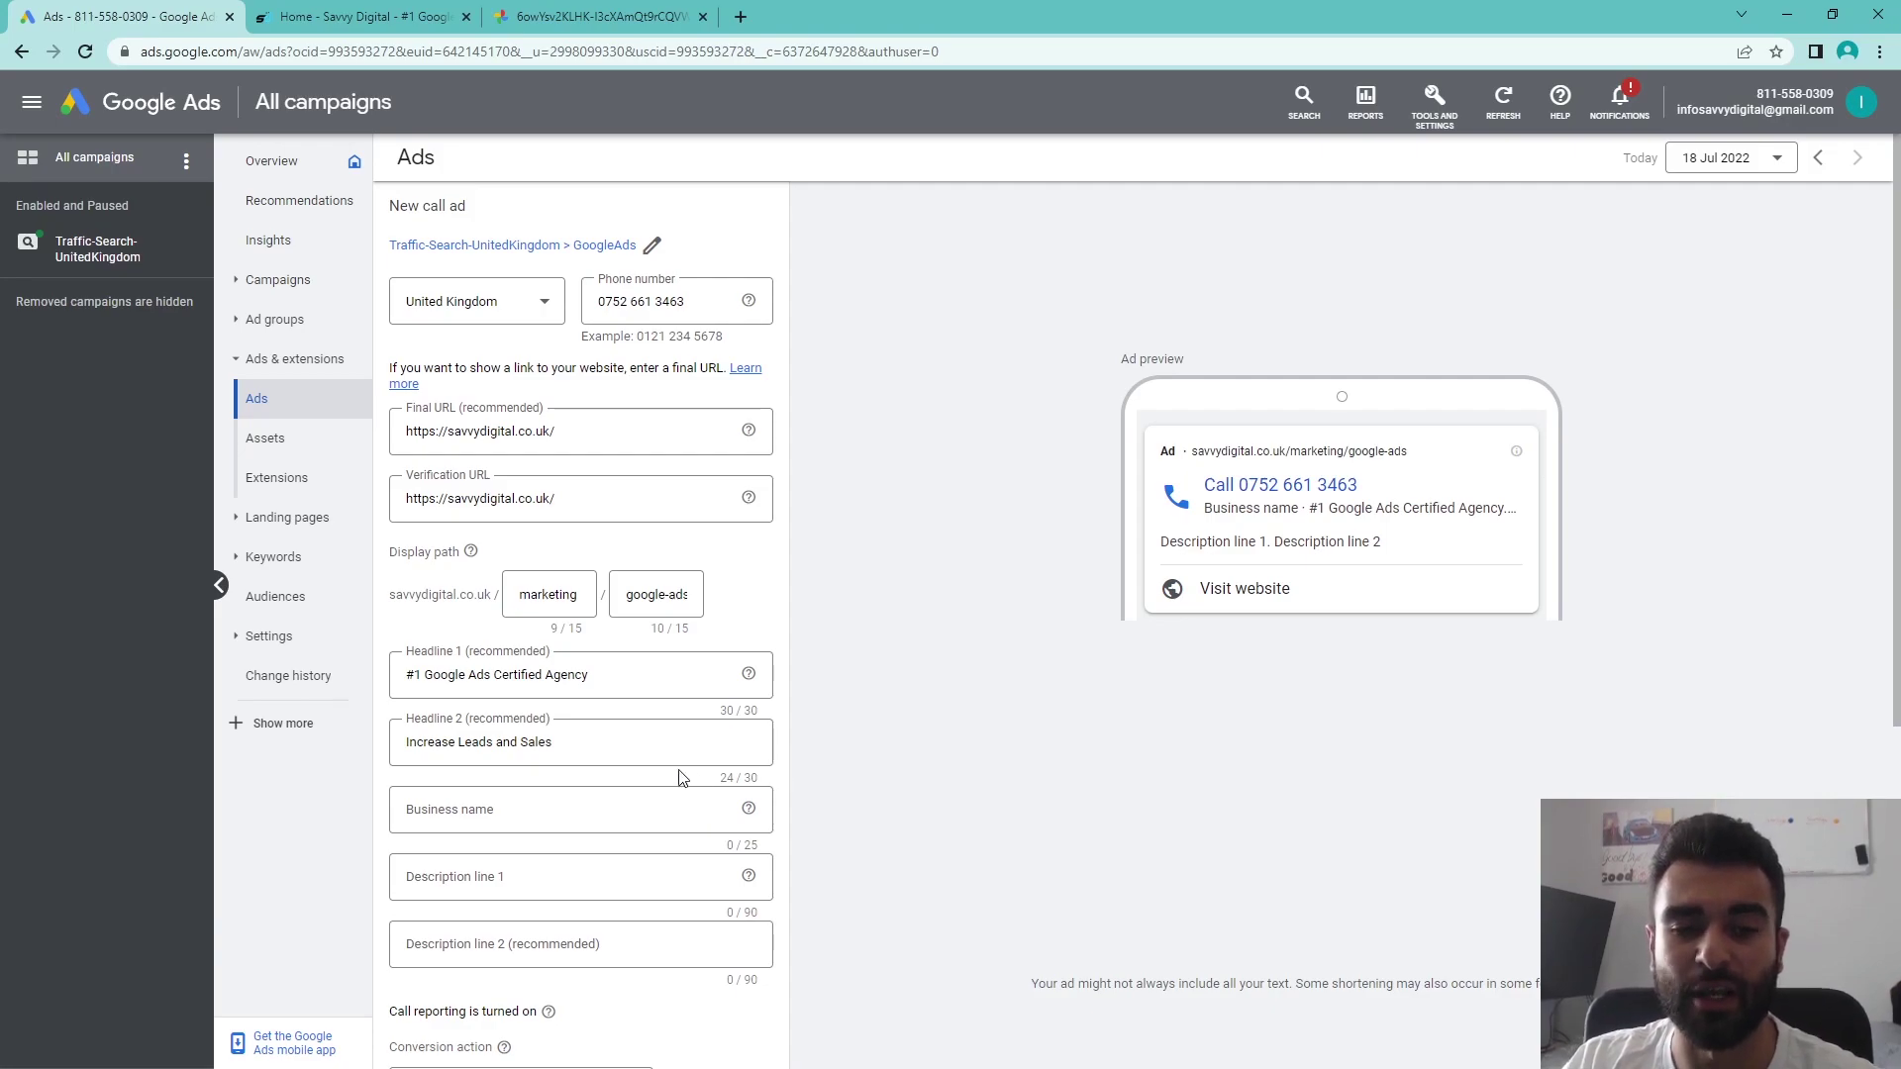
- Enter 'Savvy Digital' as the business name, then scroll down to the description lines
click(525, 810)
scroll(700, 732, down, 1)
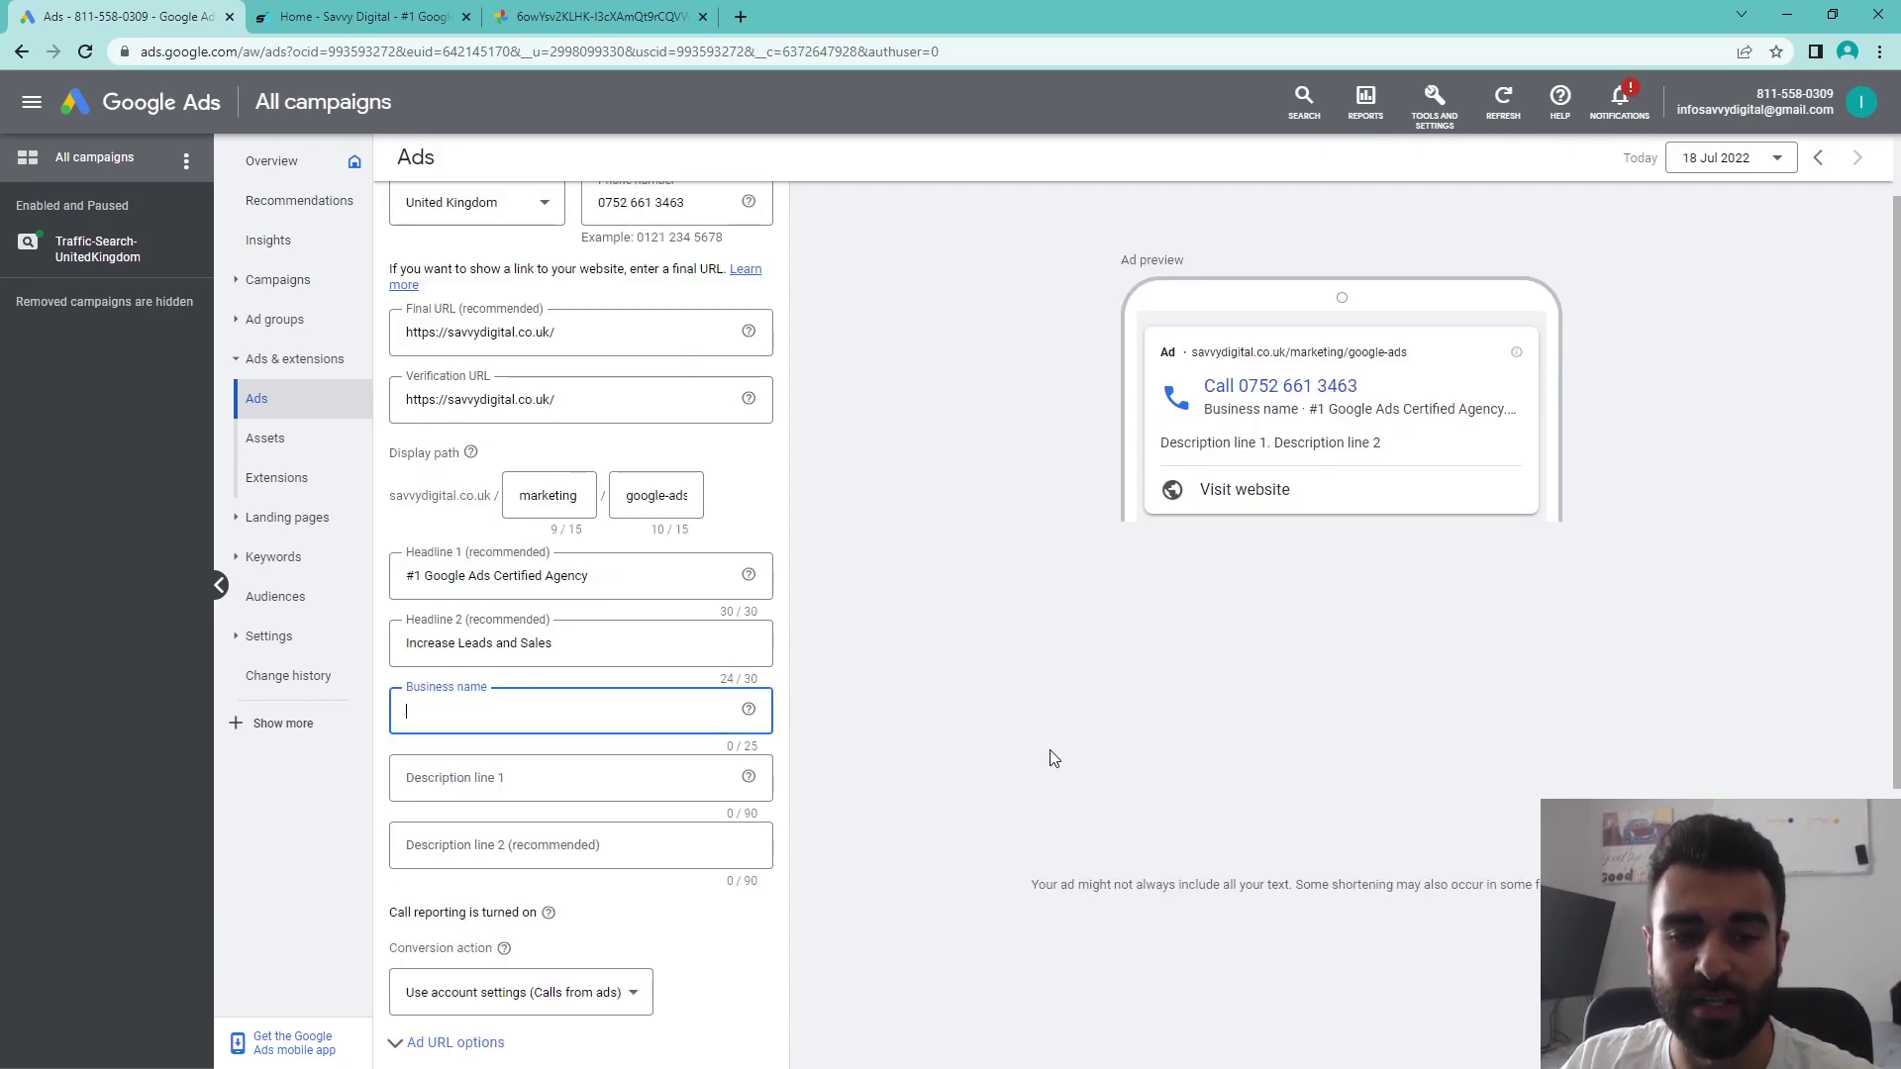
text(Savvy Digital)
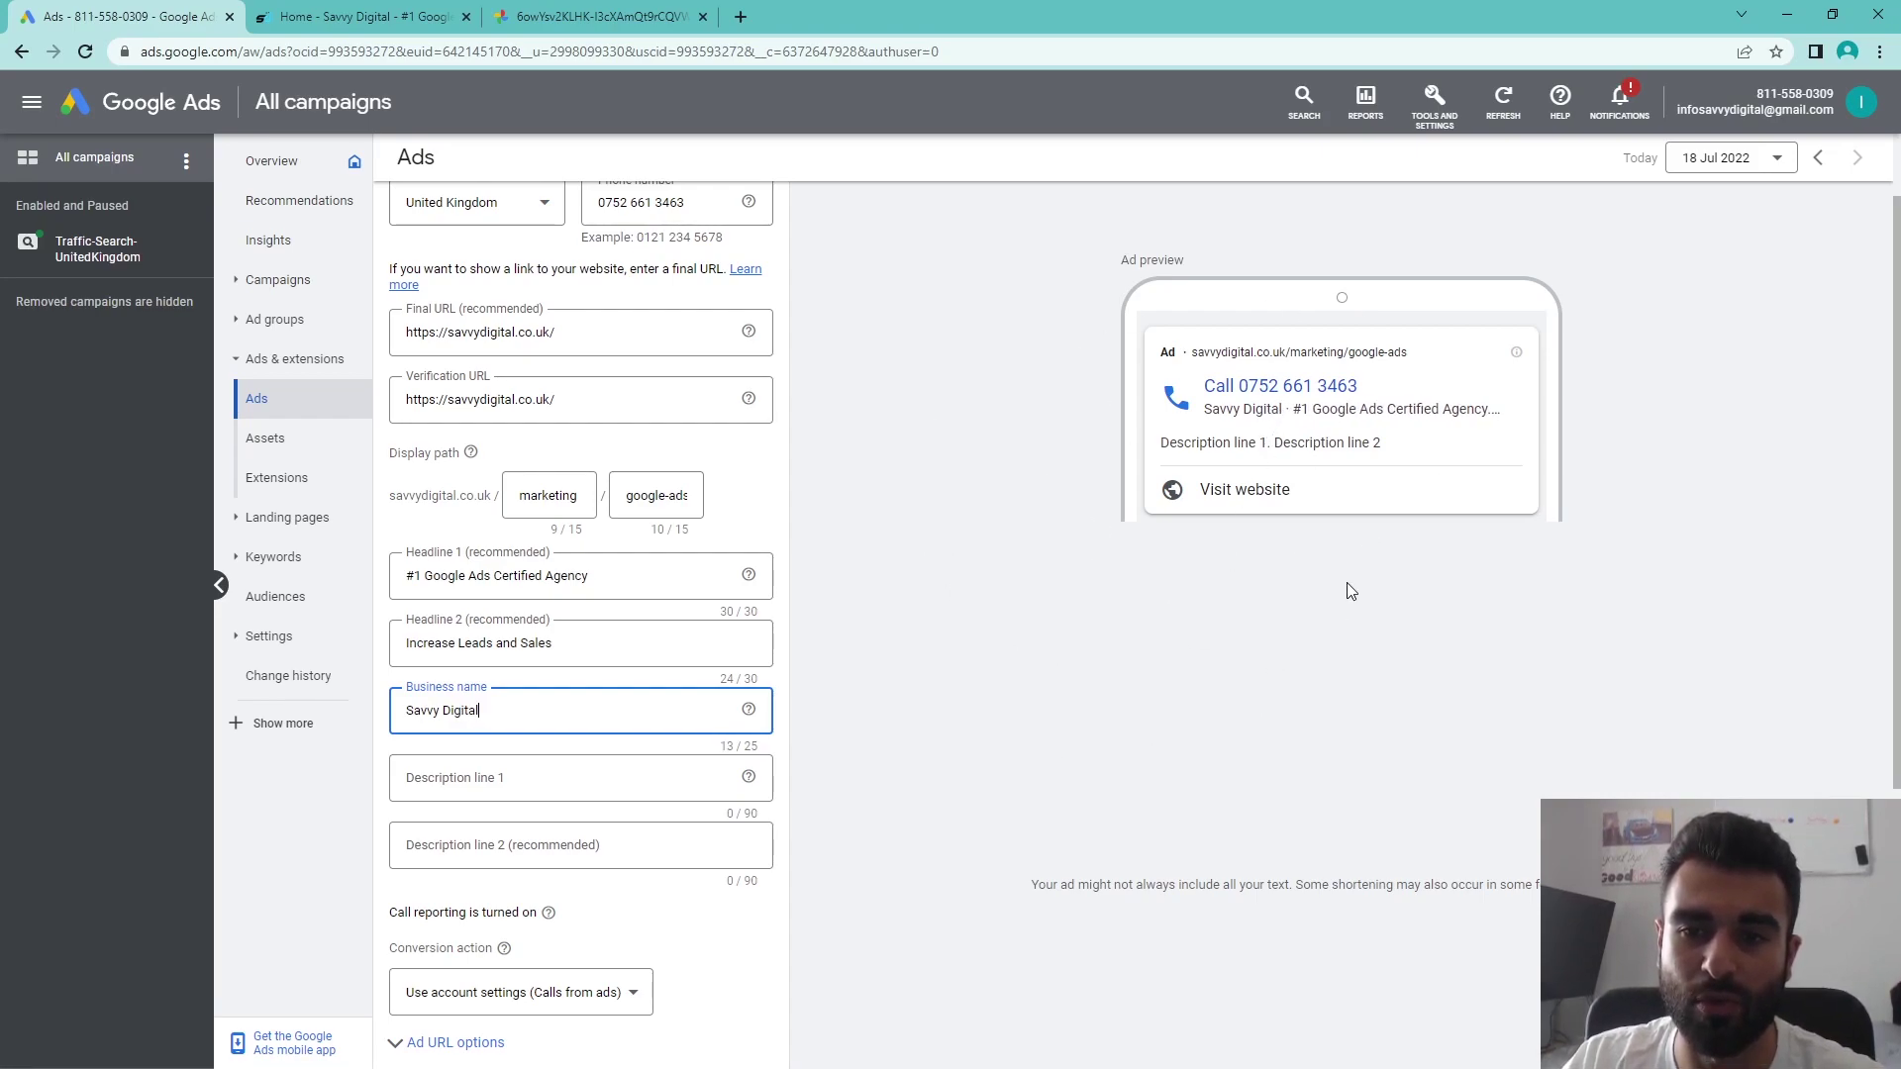
click(1283, 561)
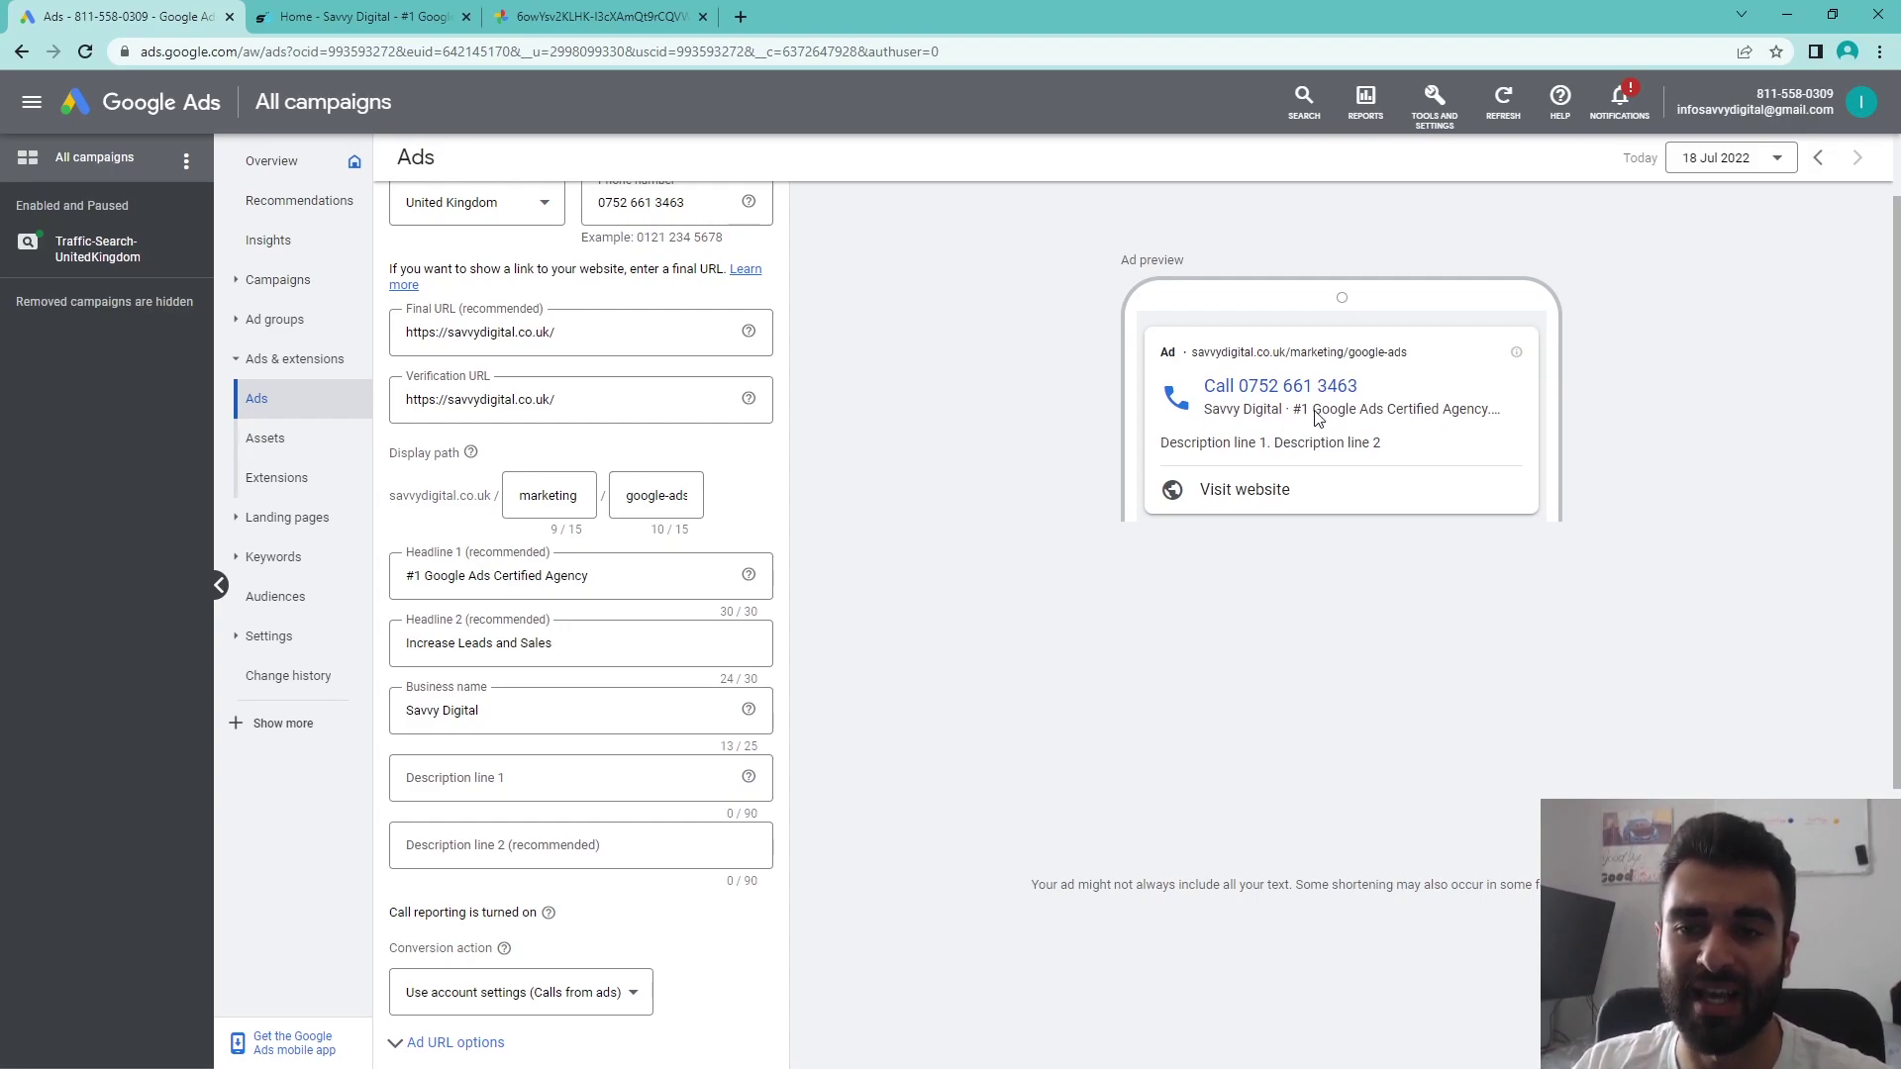
scroll(634, 589, down, 1)
- Paste the 89-character and 90-character texts into Description lines 1 and 2
click(542, 662)
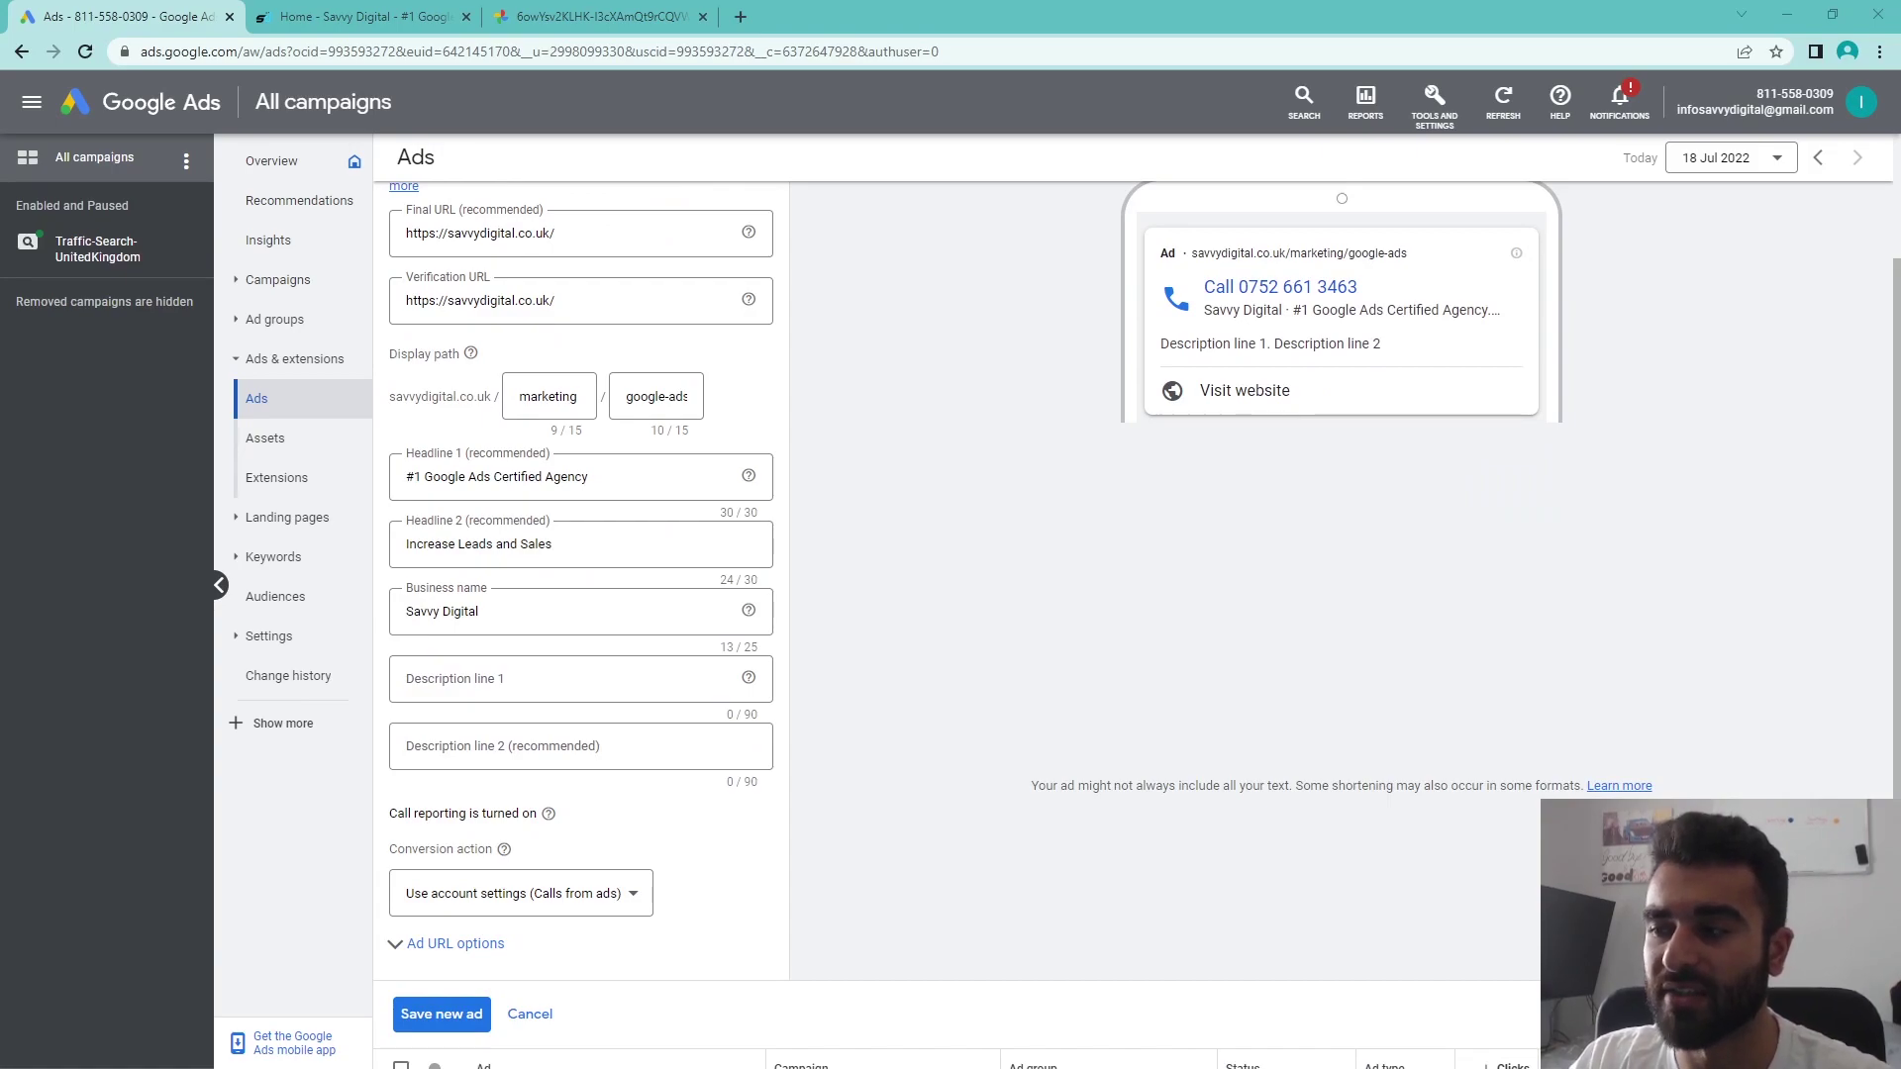
click(624, 680)
text(Have Our Paid Search Experts Review Your Google Ads Campaigns Today. We Know You Need It!)
key(alt+Tab)
click(524, 744)
text(Find Out Where You Are Going Wrong & How To Improve Your Google Ads Campaigns Immediately.)
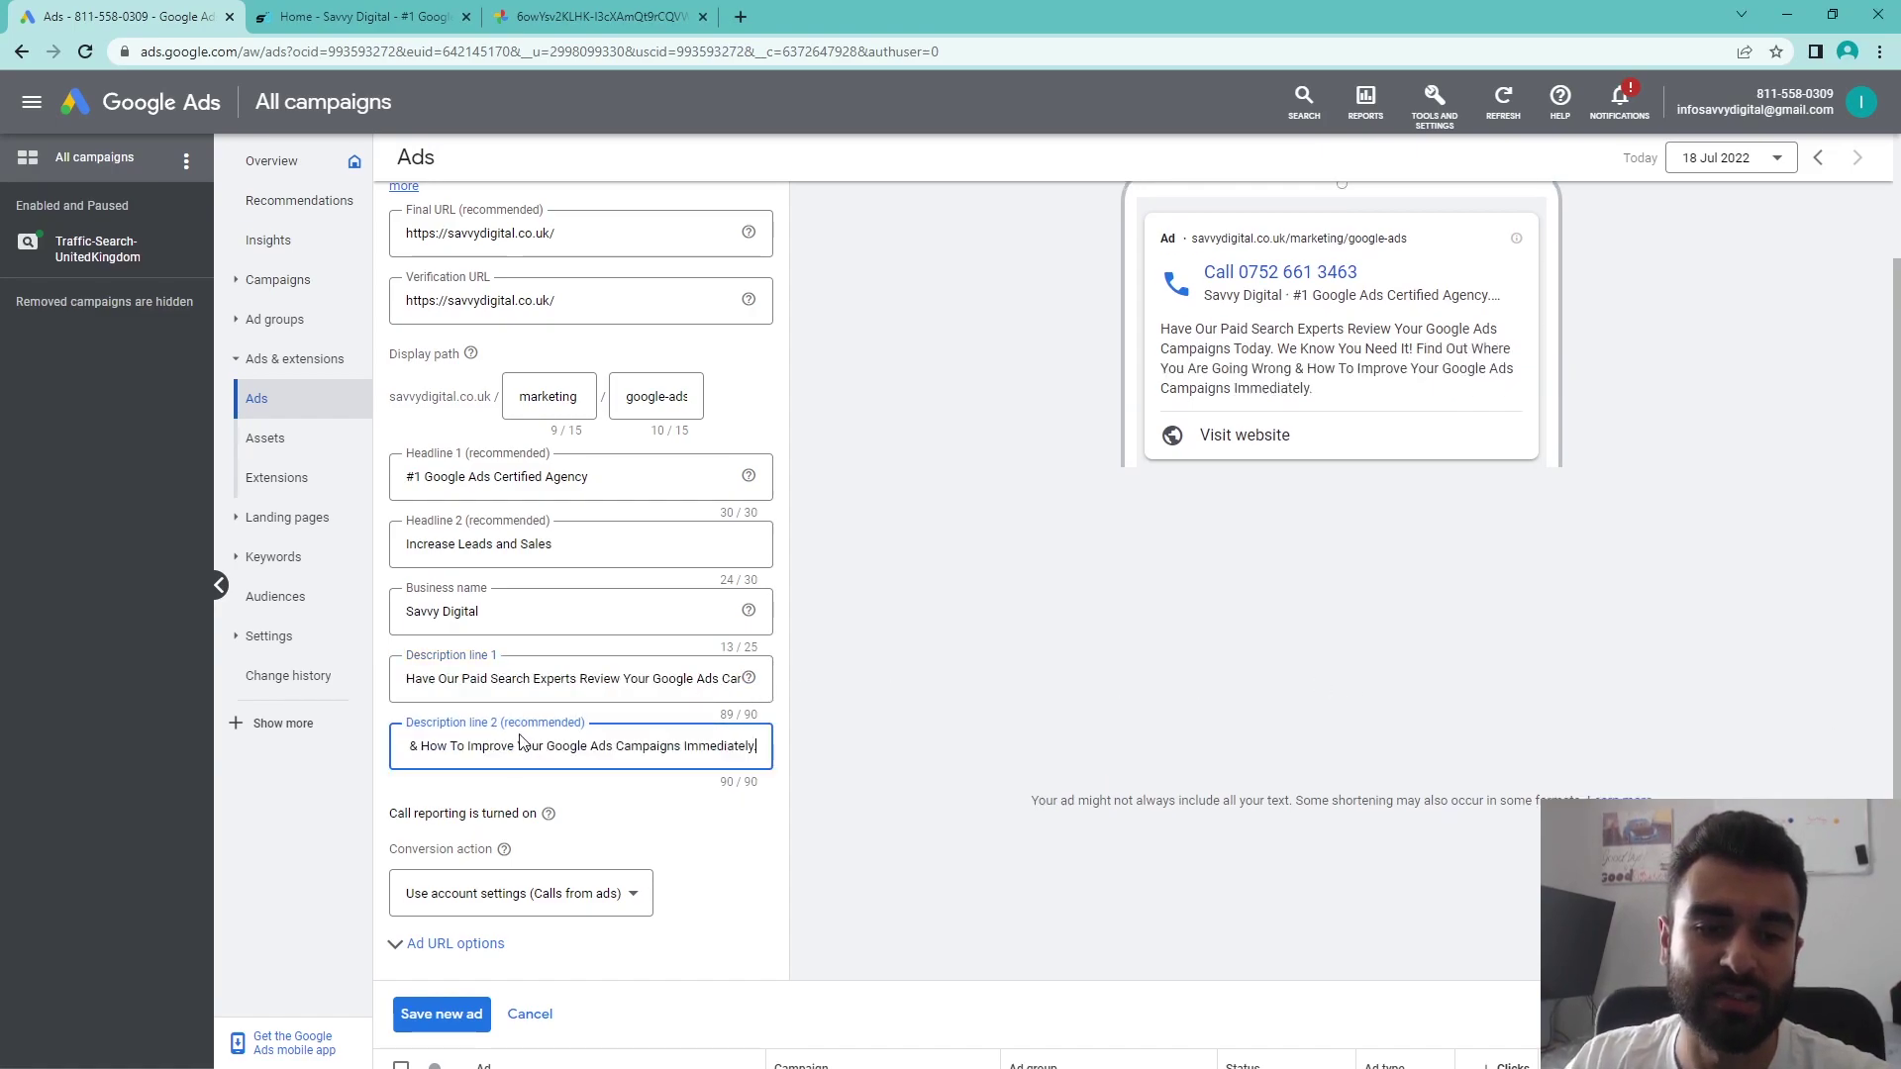
- Check the full endings of both description lines in their fields
click(510, 683)
drag(510, 683, 721, 683)
click(502, 686)
drag(485, 683, 778, 683)
click(631, 681)
drag(428, 748, 896, 748)
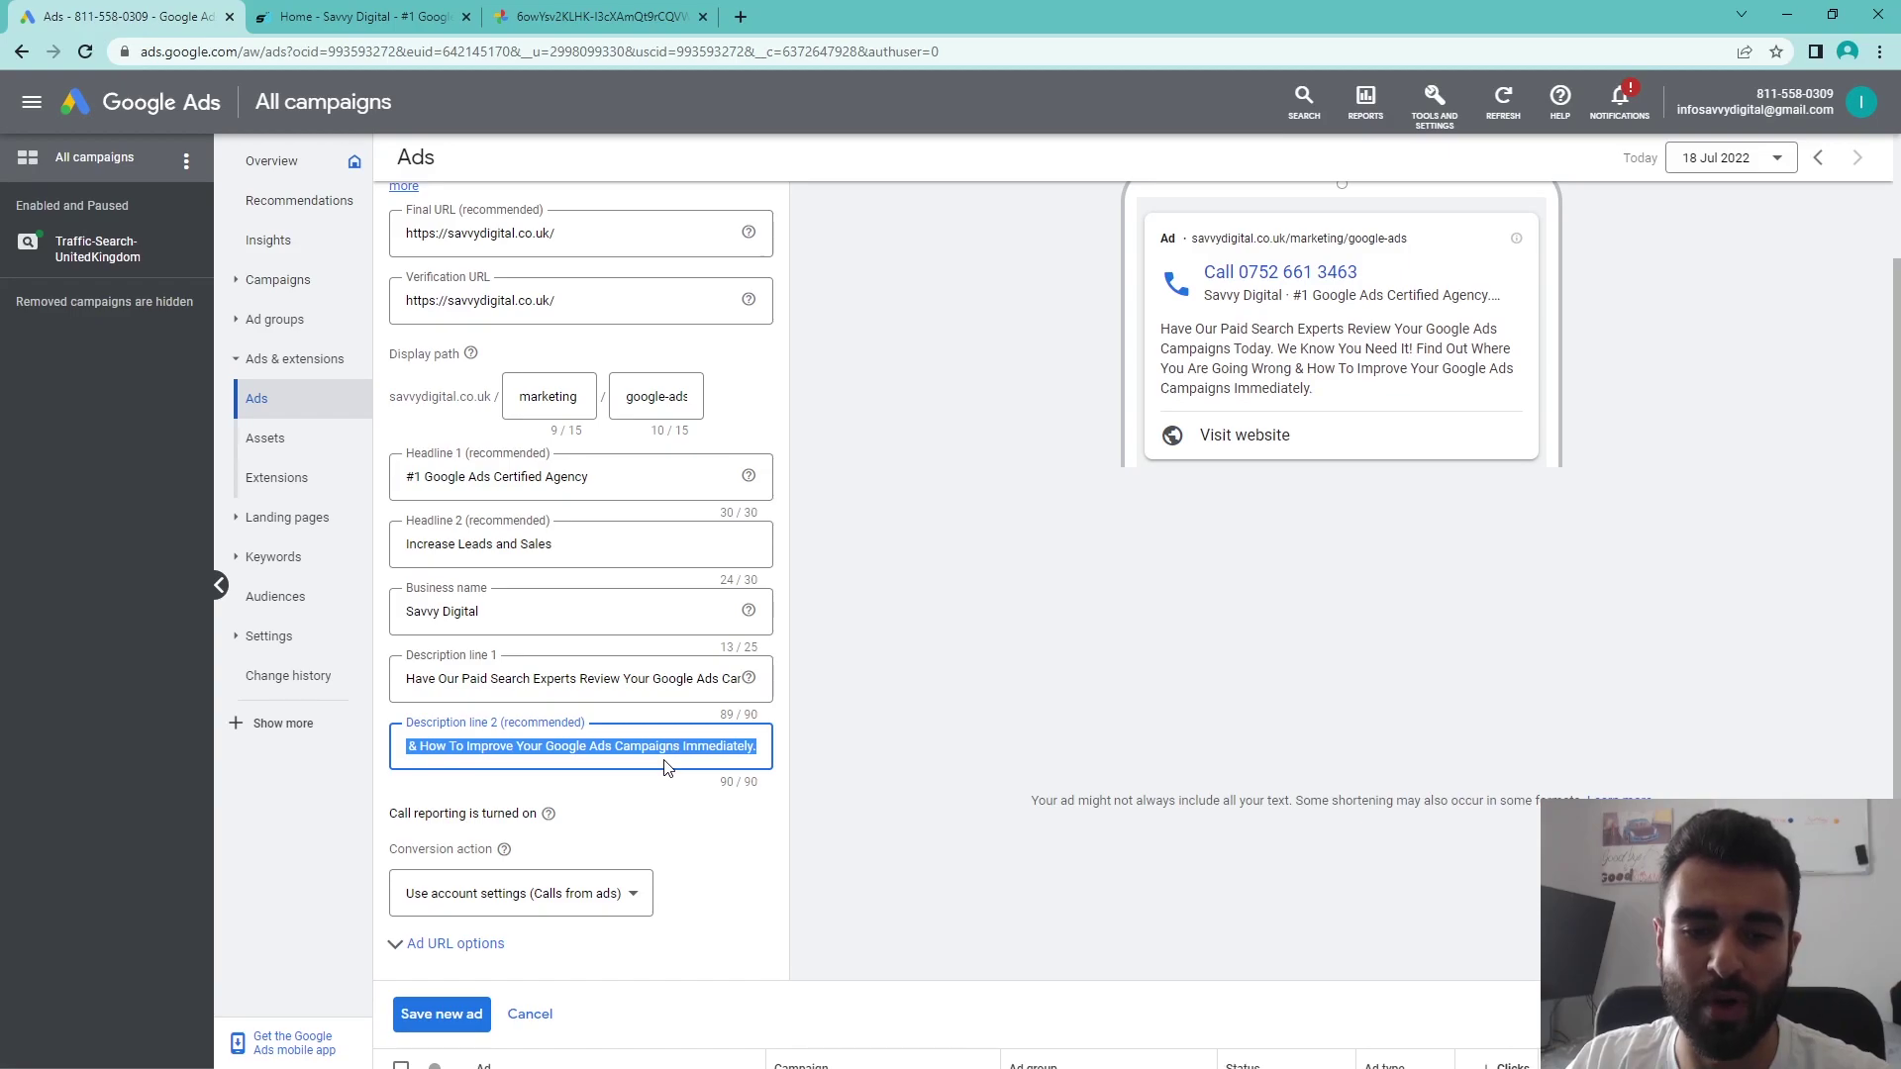
click(935, 797)
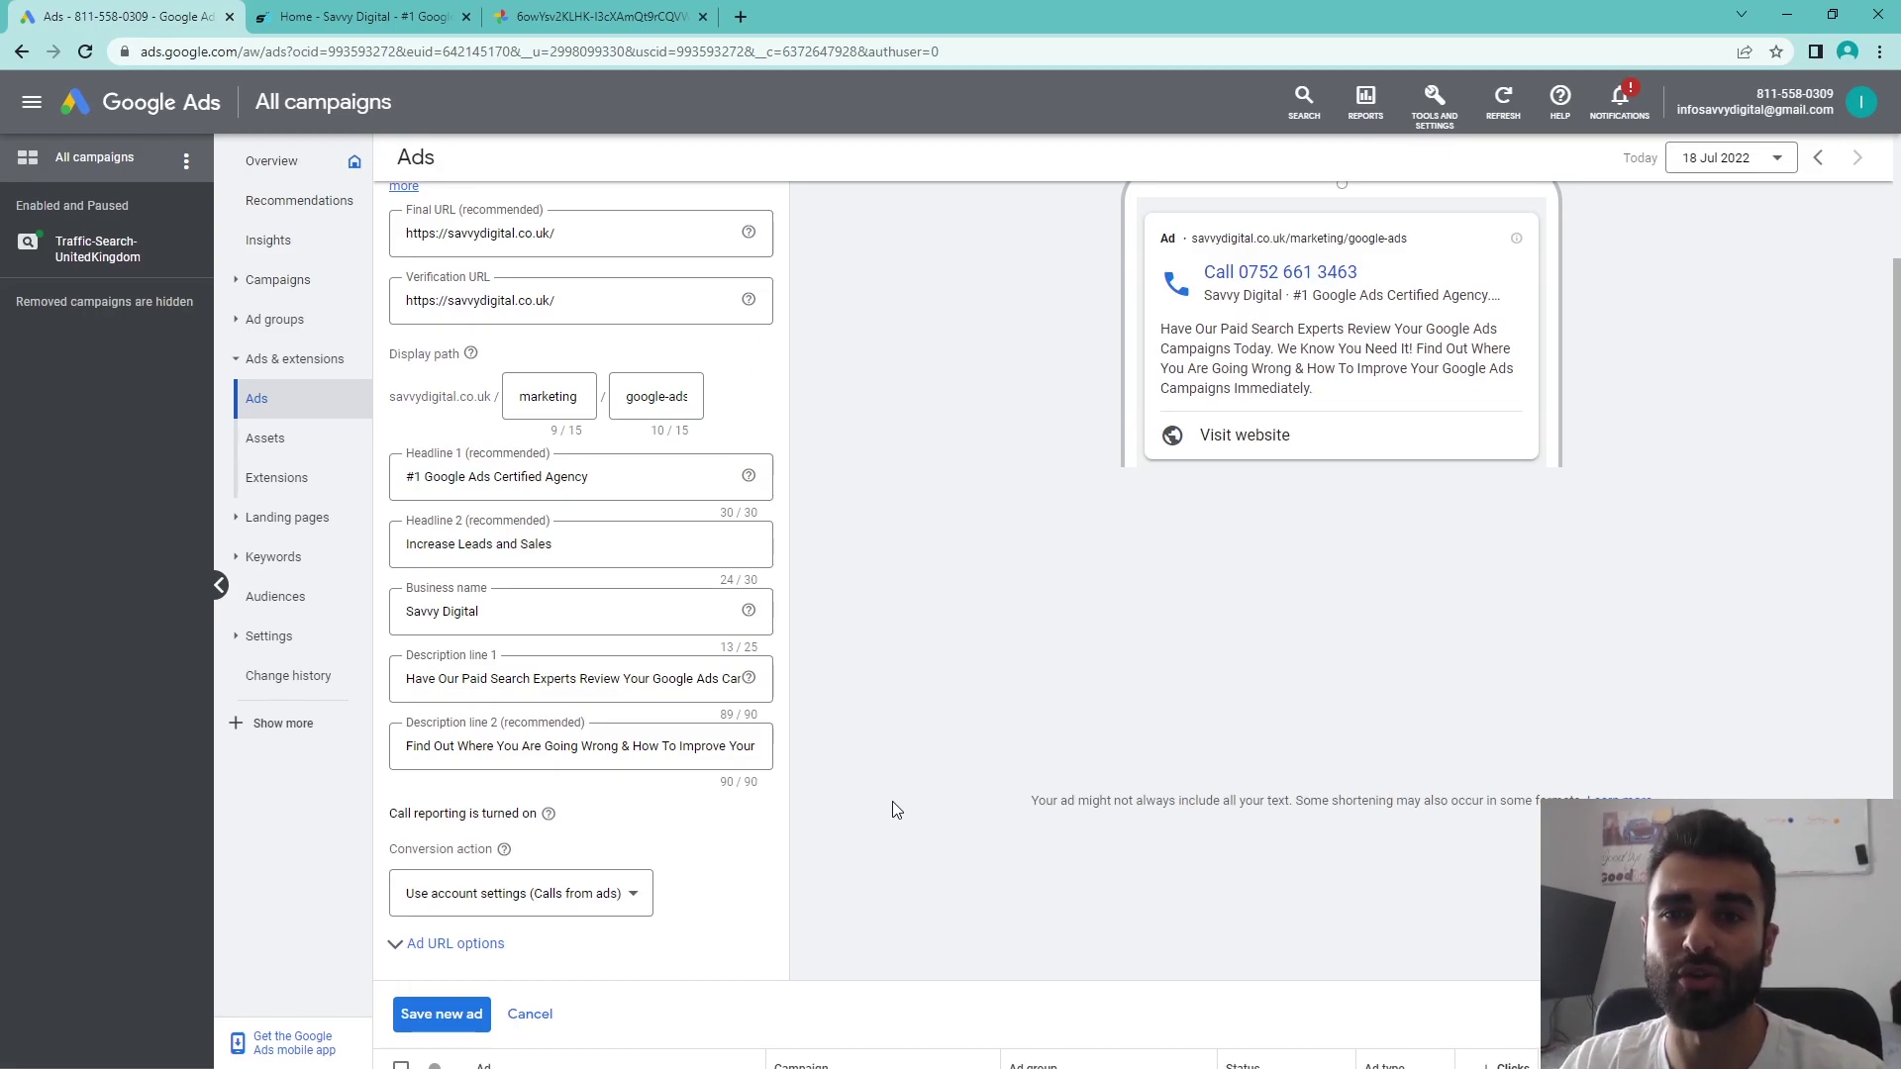
- Verify the description text in the ad preview ends 'Improve Your Google Ads Campaigns Immediately.'
drag(1383, 398, 1158, 330)
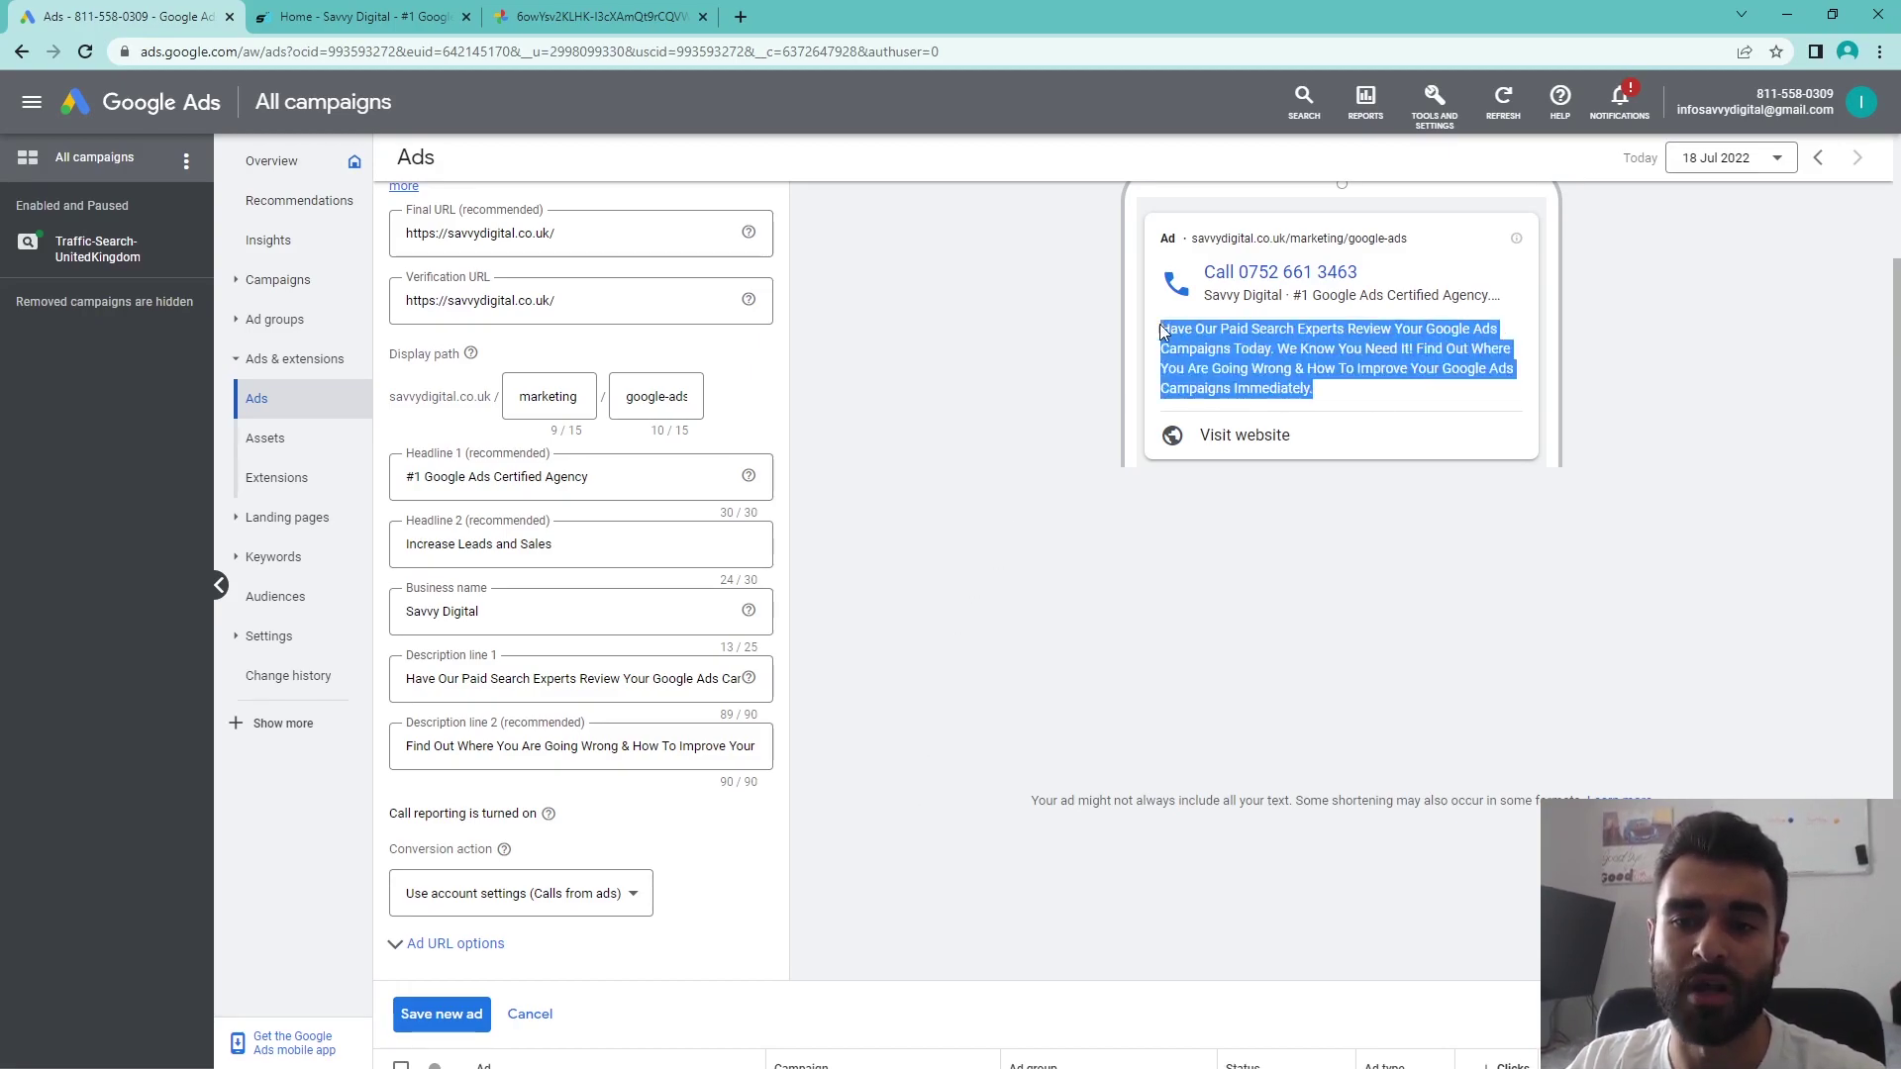
click(1414, 403)
drag(1414, 403, 1139, 313)
click(1149, 391)
scroll(1173, 574, up, 2)
scroll(1109, 579, down, 4)
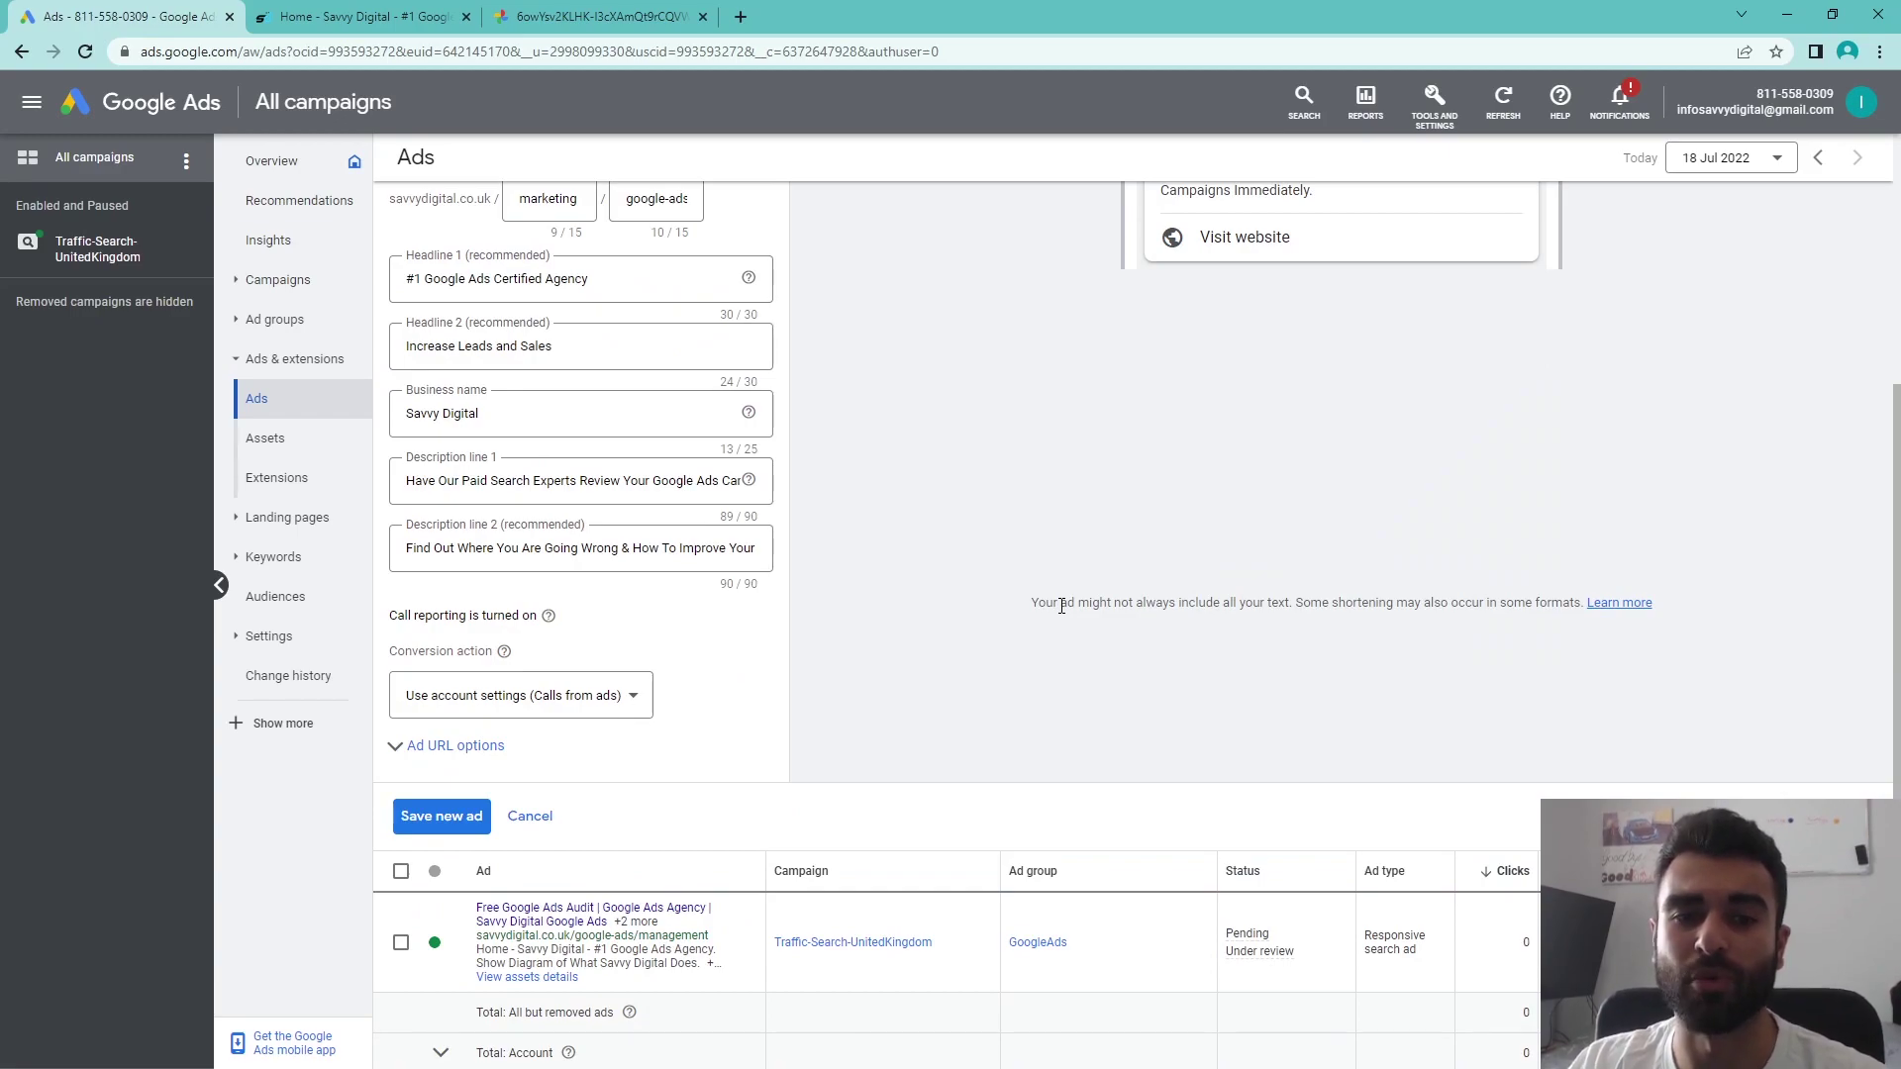
scroll(886, 730, up, 1)
scroll(842, 763, up, 1)
scroll(794, 770, down, 1)
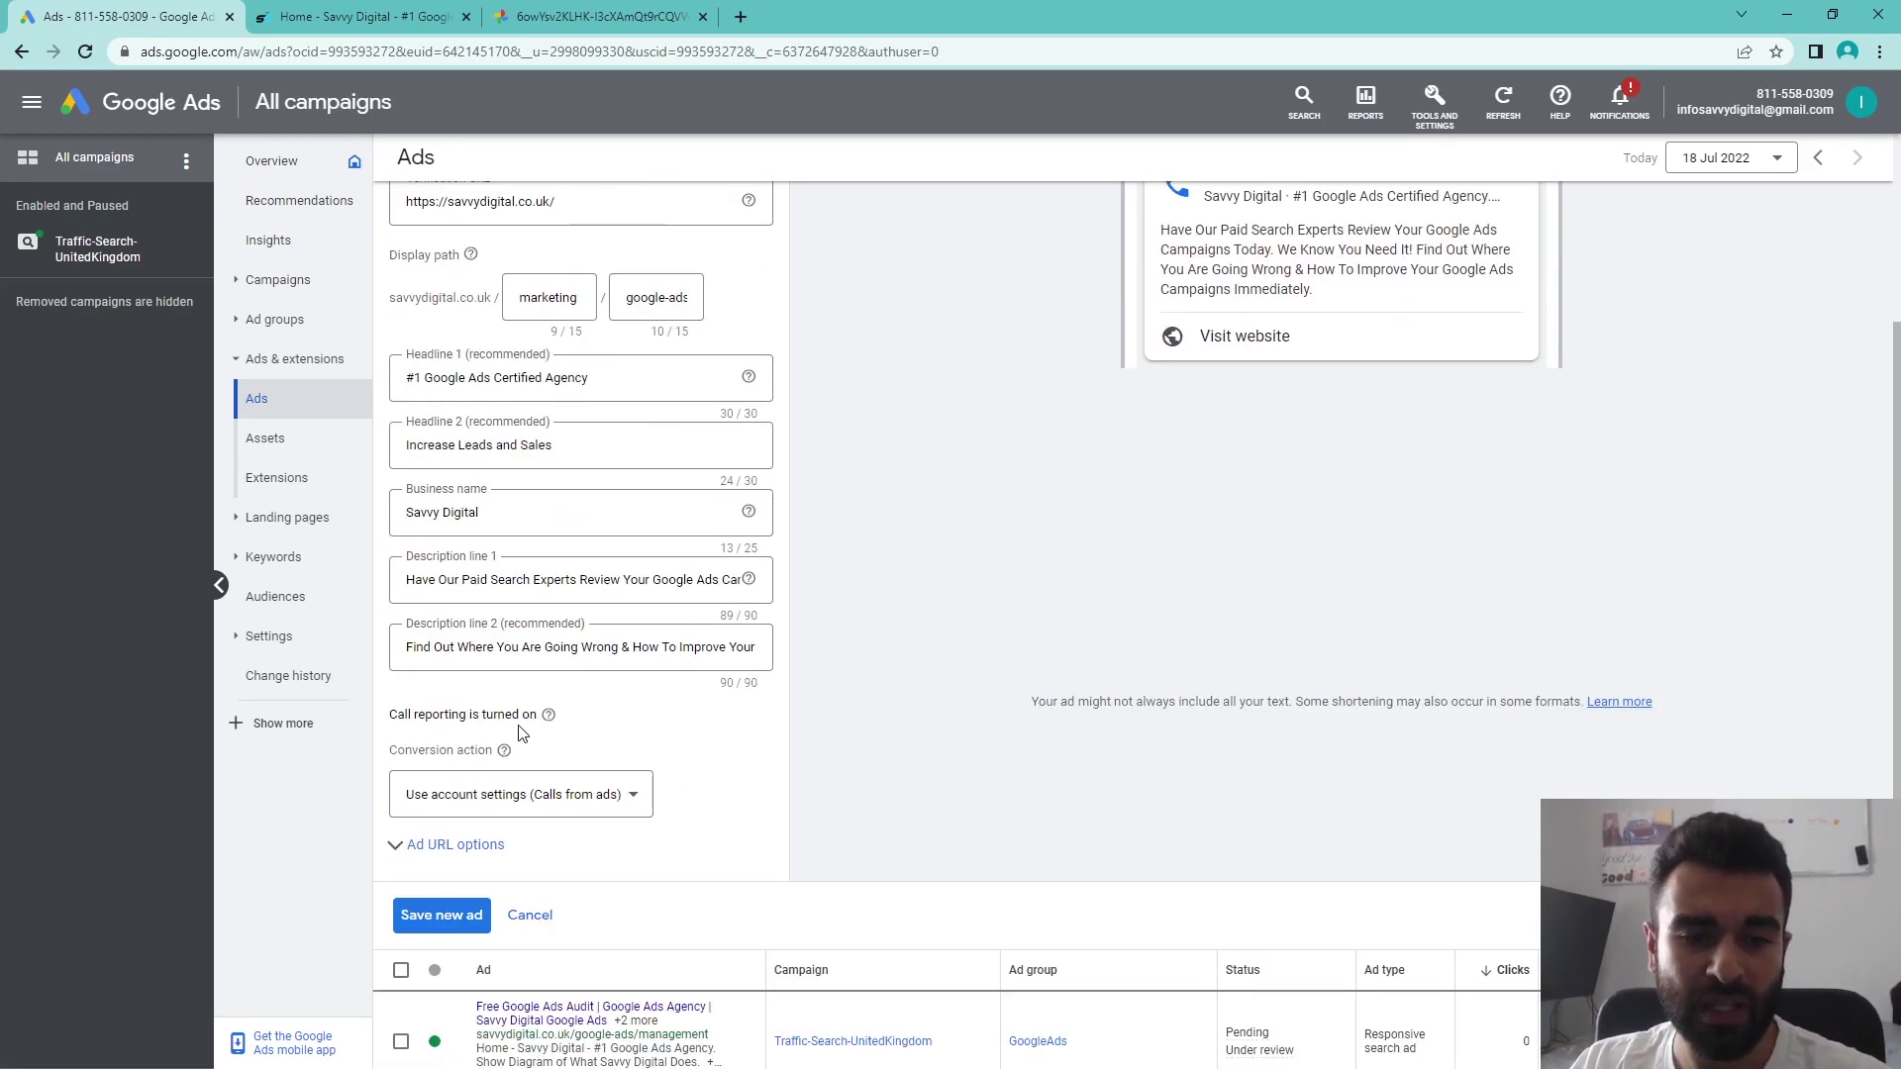
drag(376, 719, 580, 726)
click(703, 723)
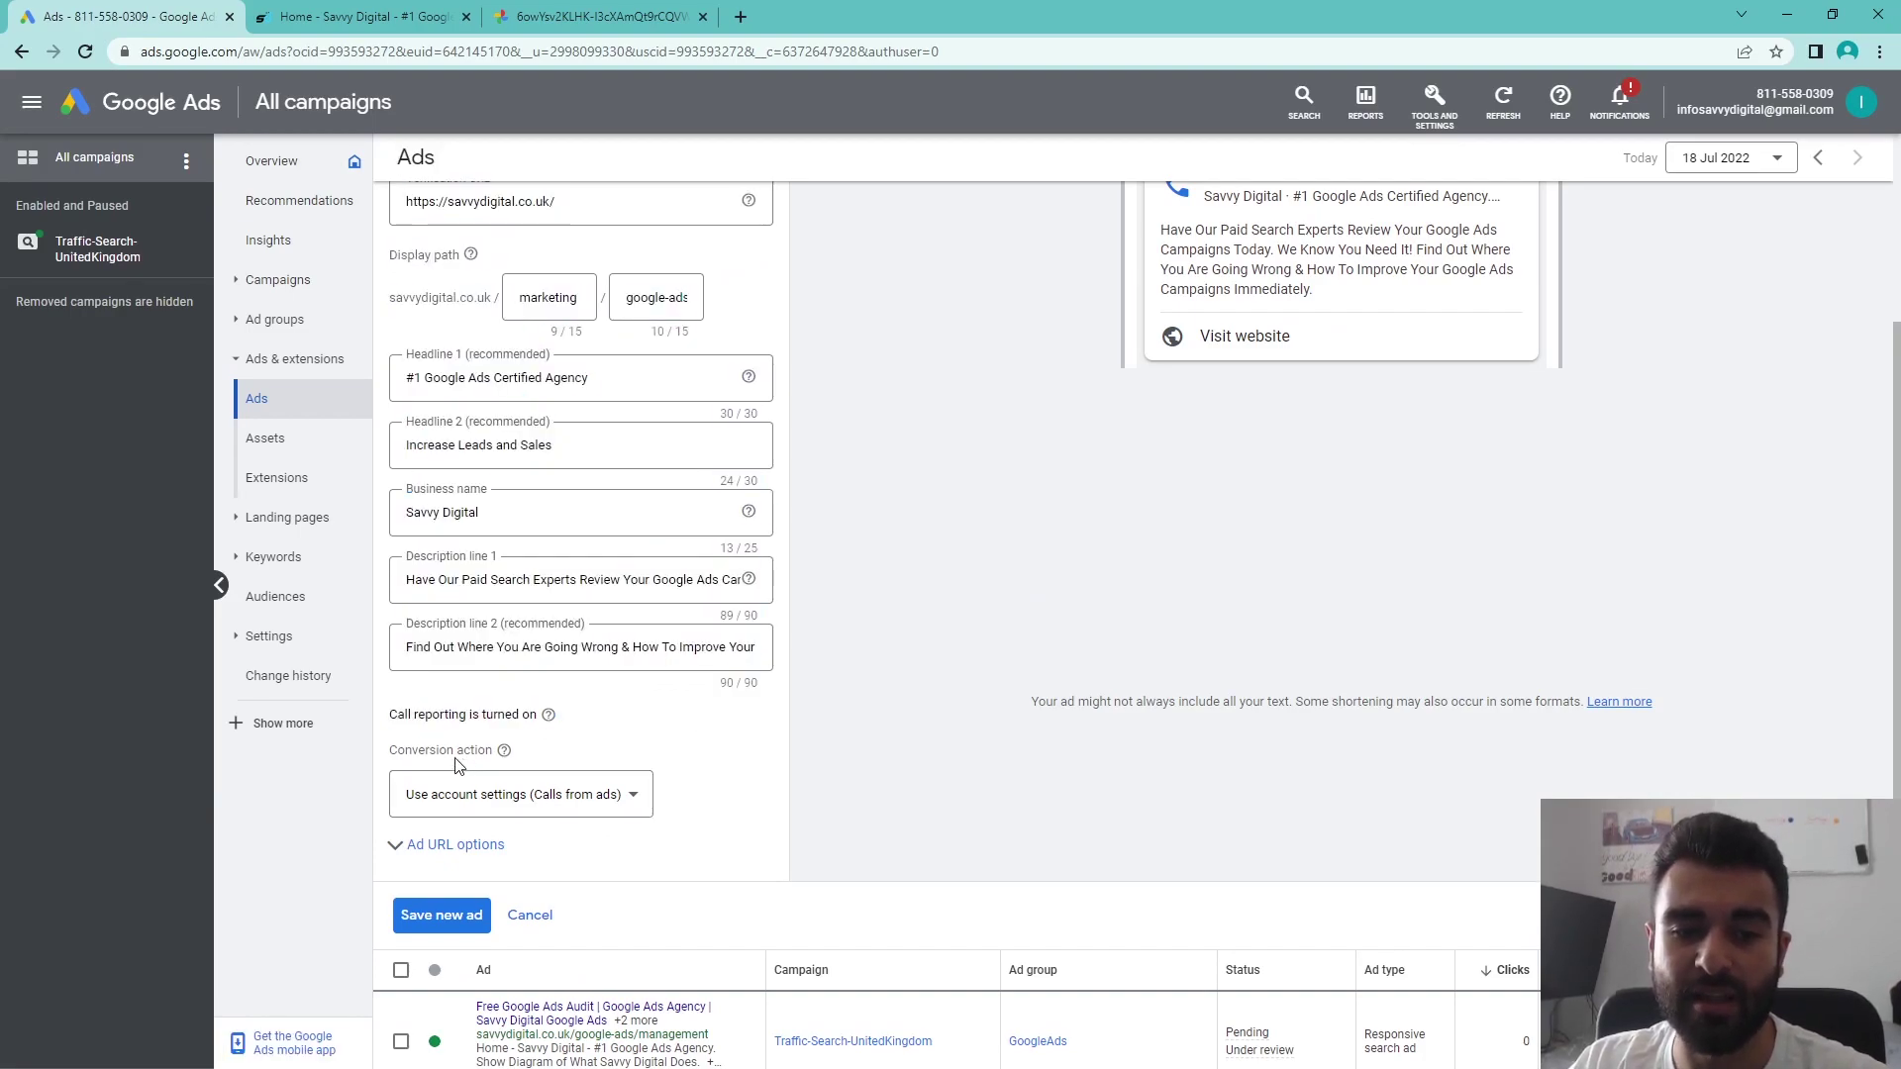
scroll(553, 784, down, 1)
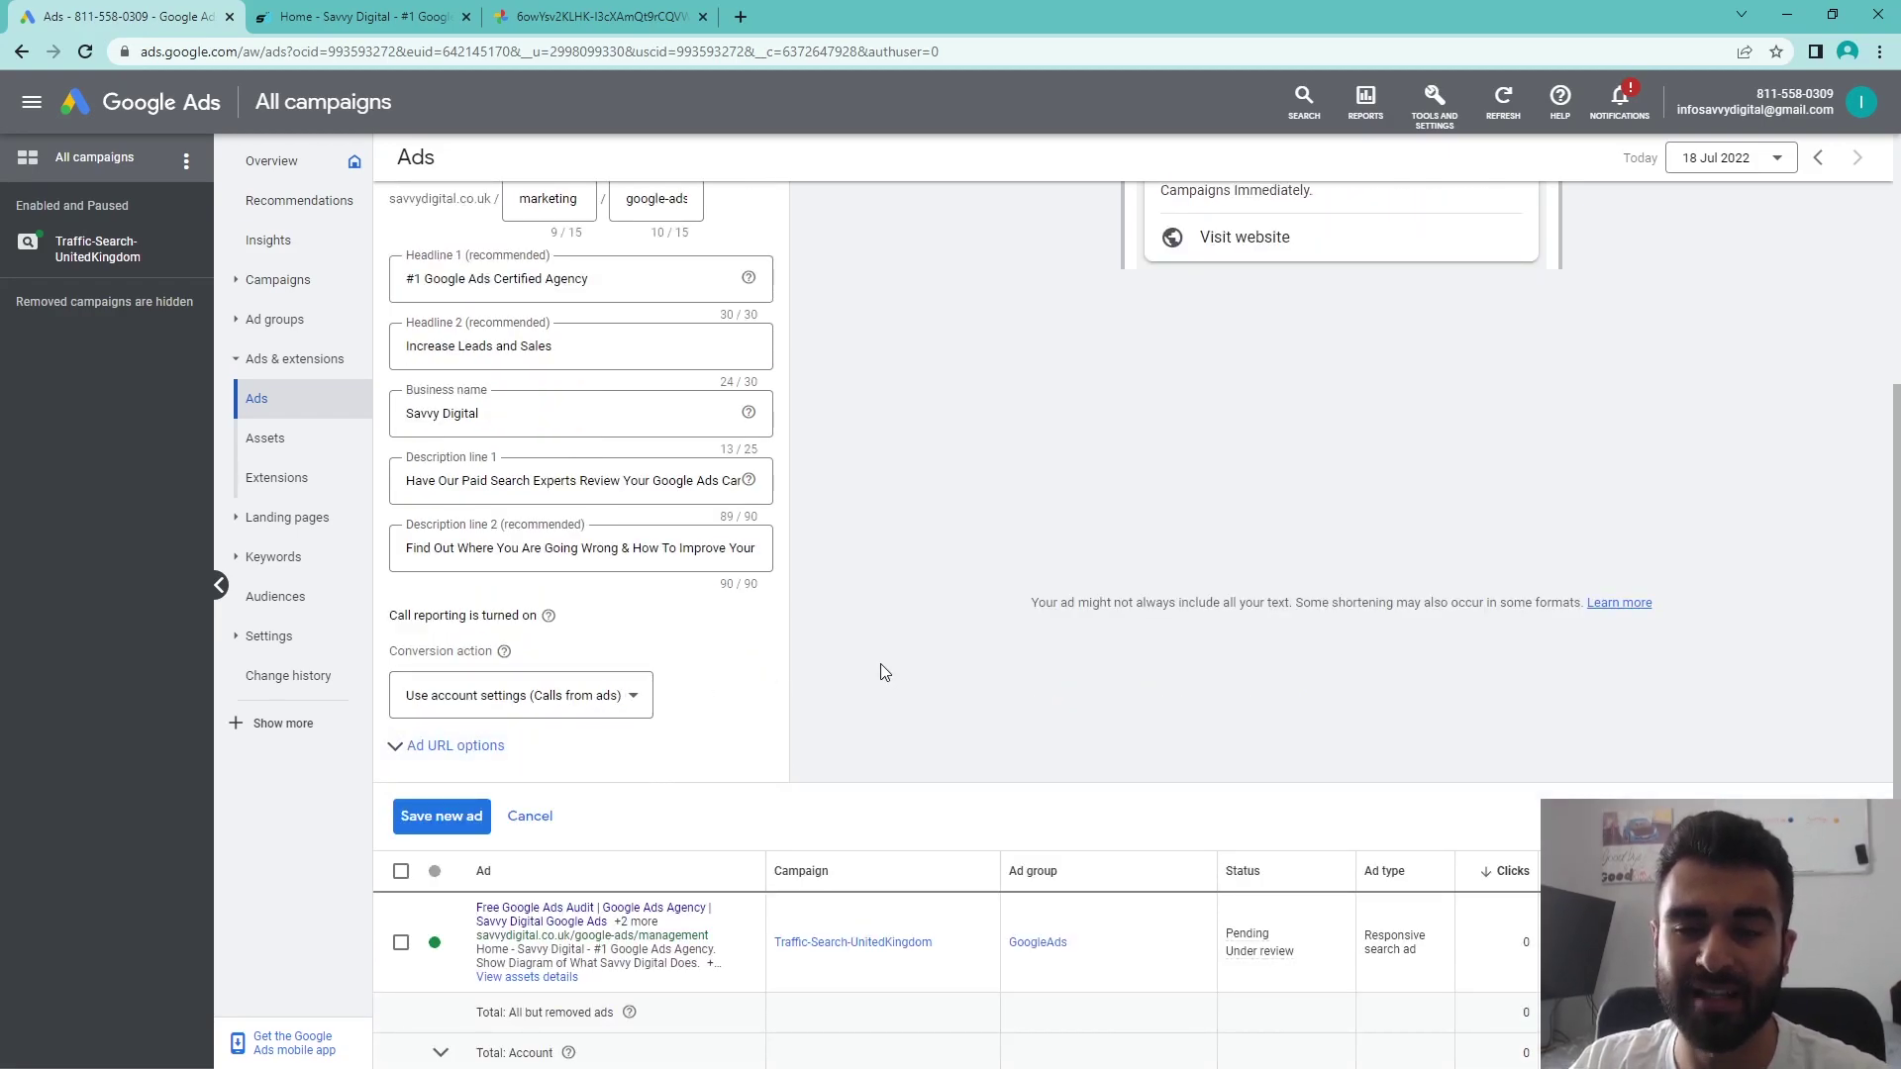
scroll(882, 664, up, 4)
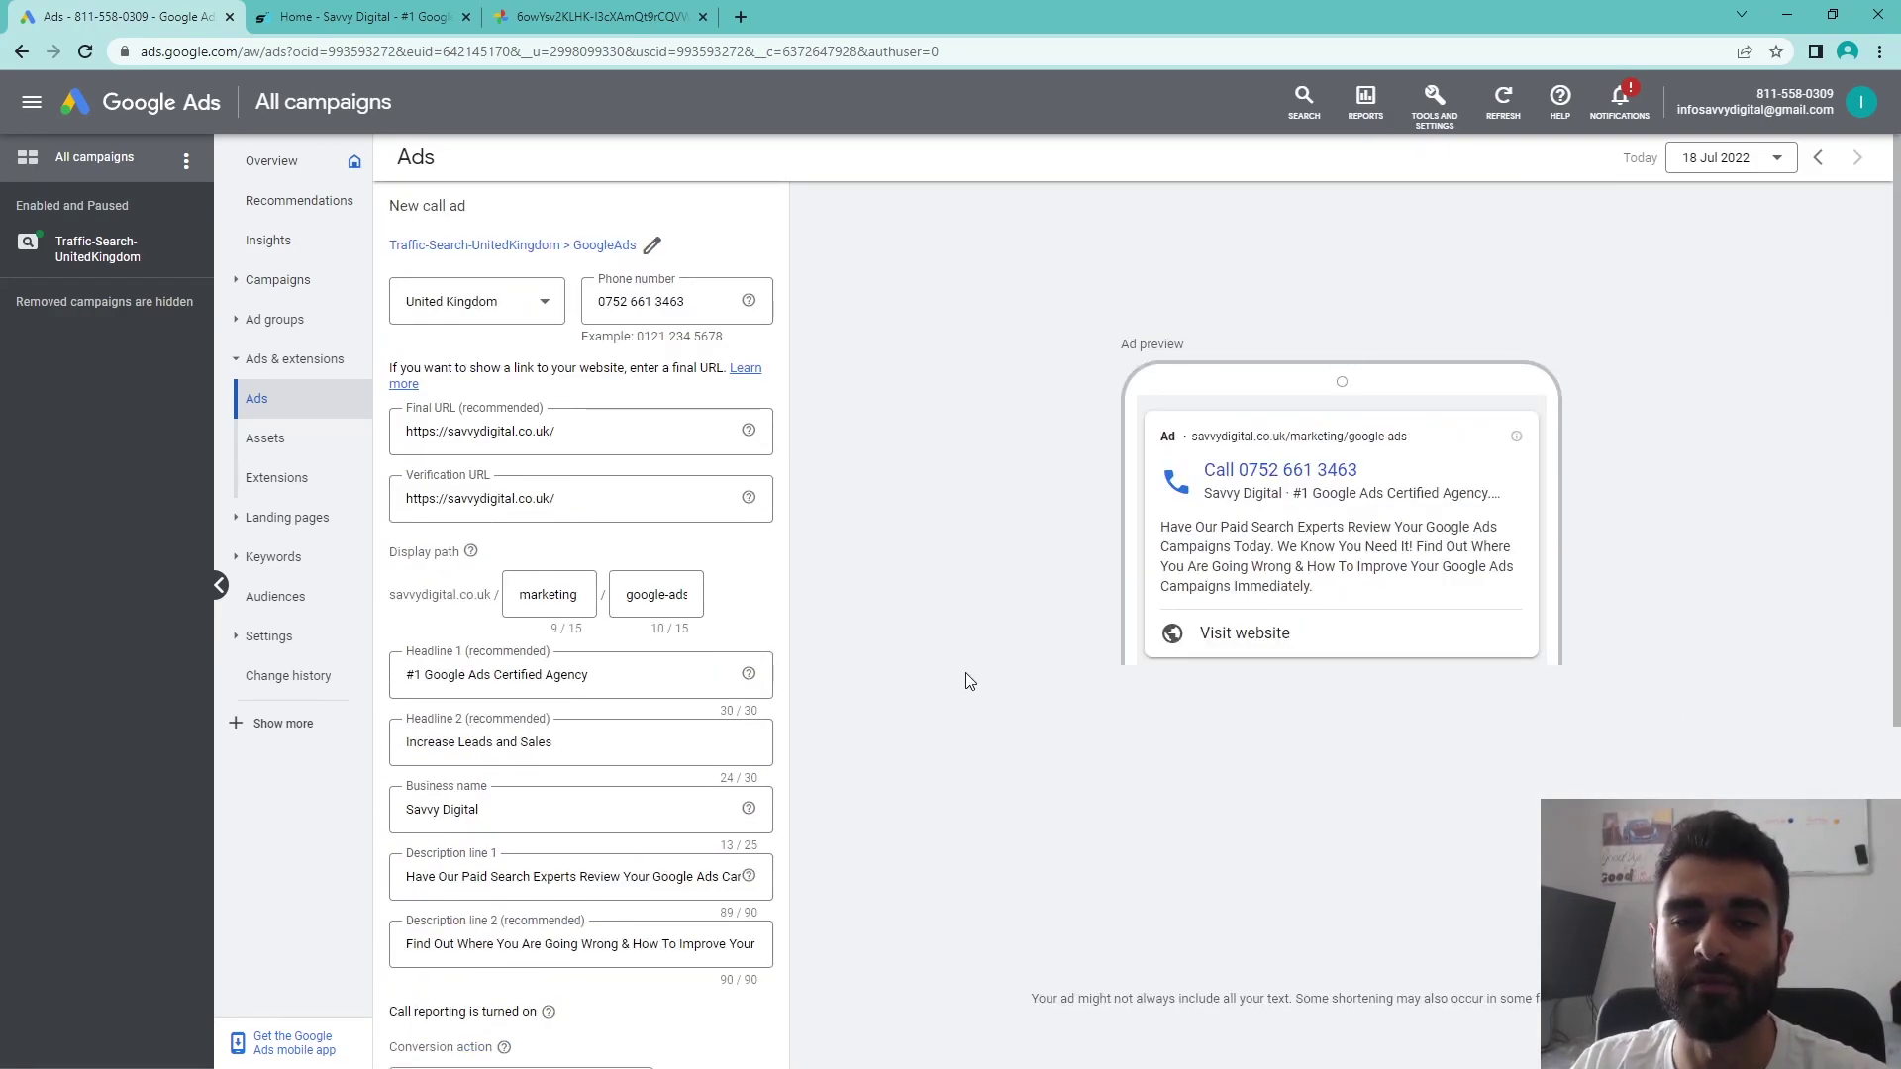
scroll(931, 673, down, 3)
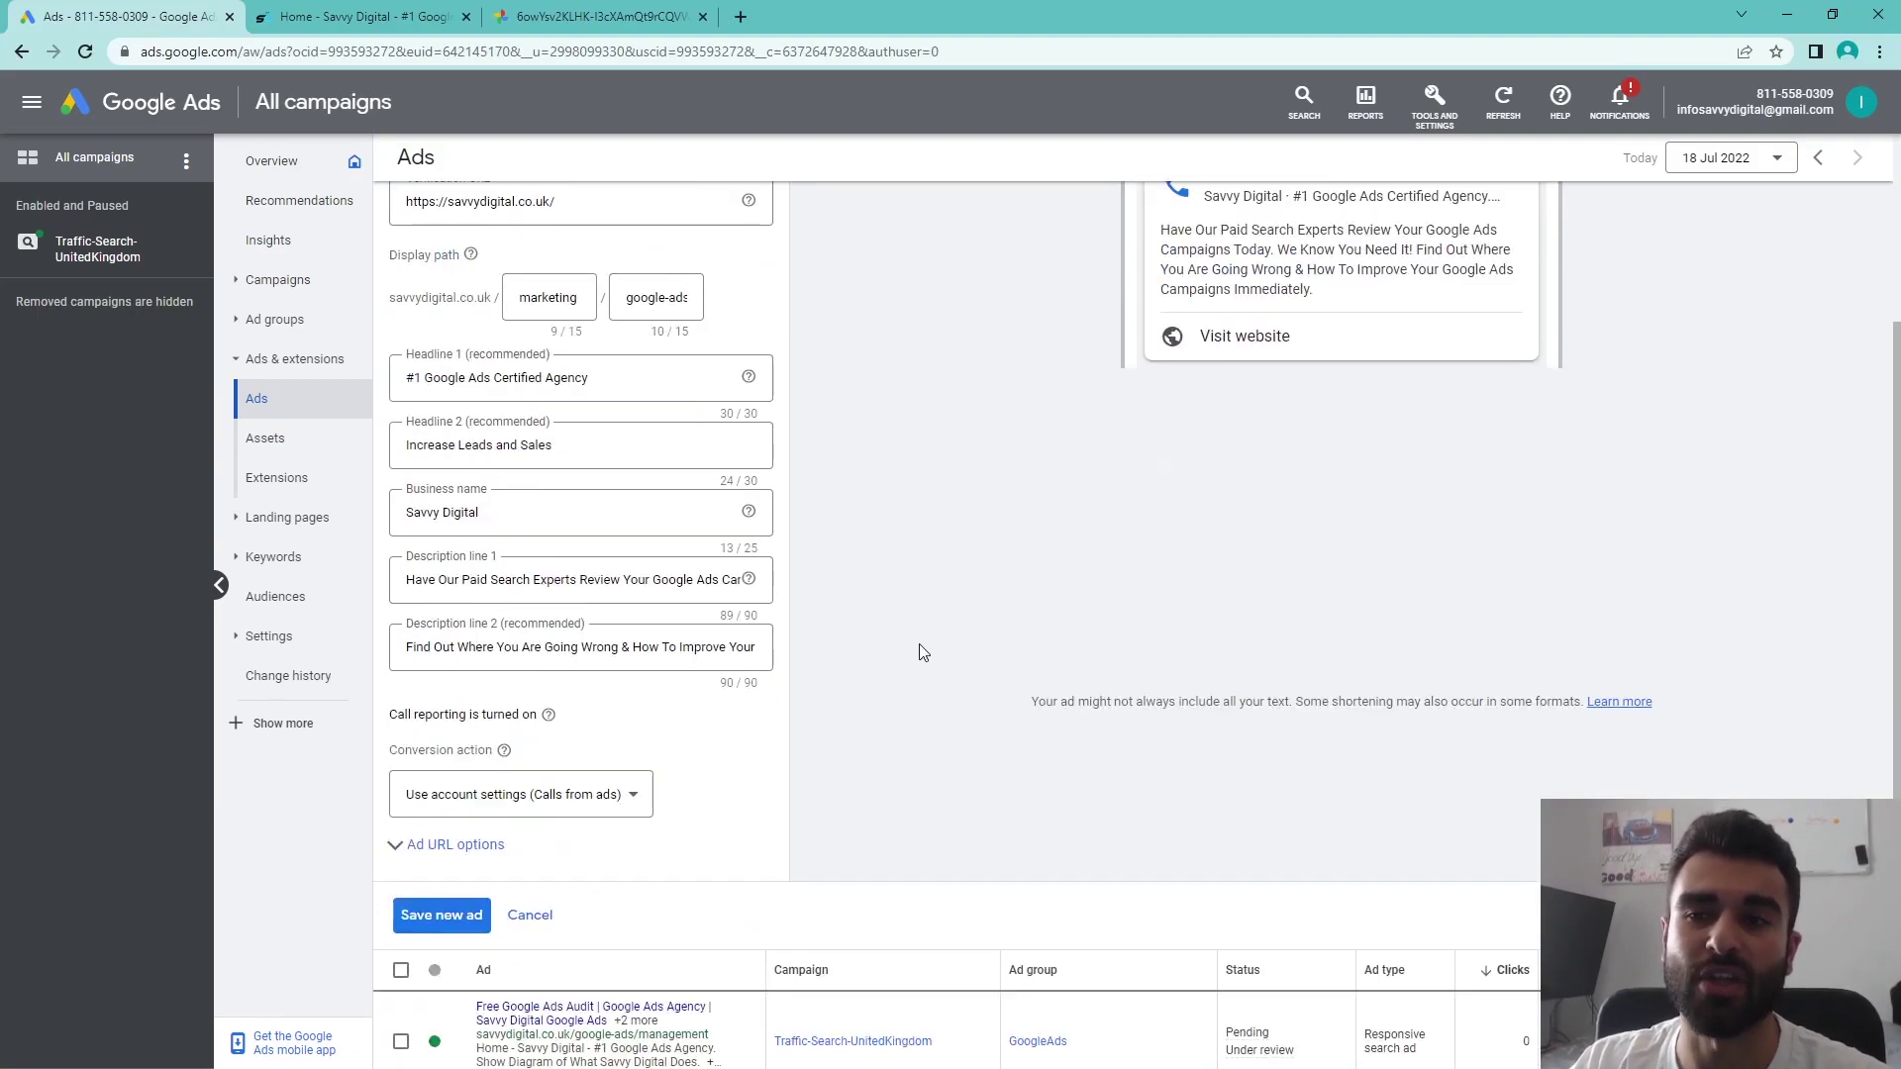
scroll(921, 650, up, 3)
click(1436, 107)
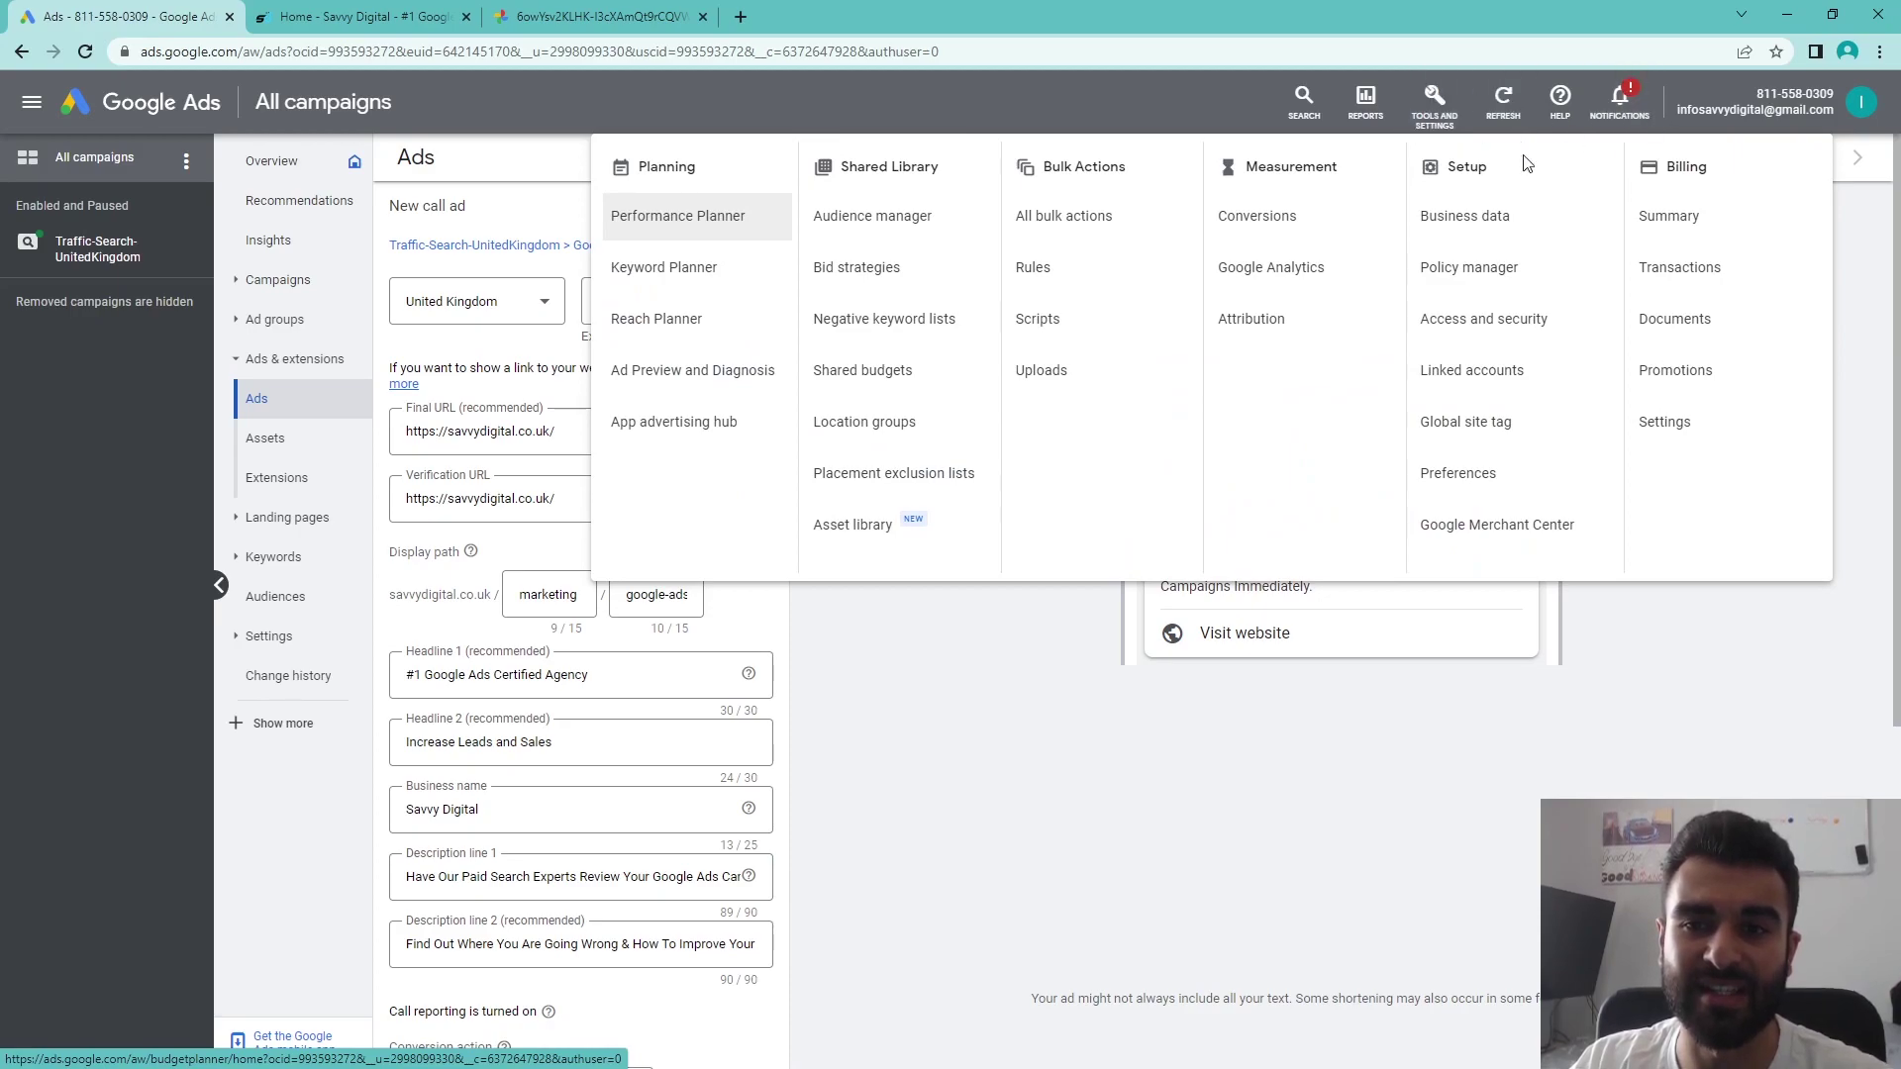
click(1224, 752)
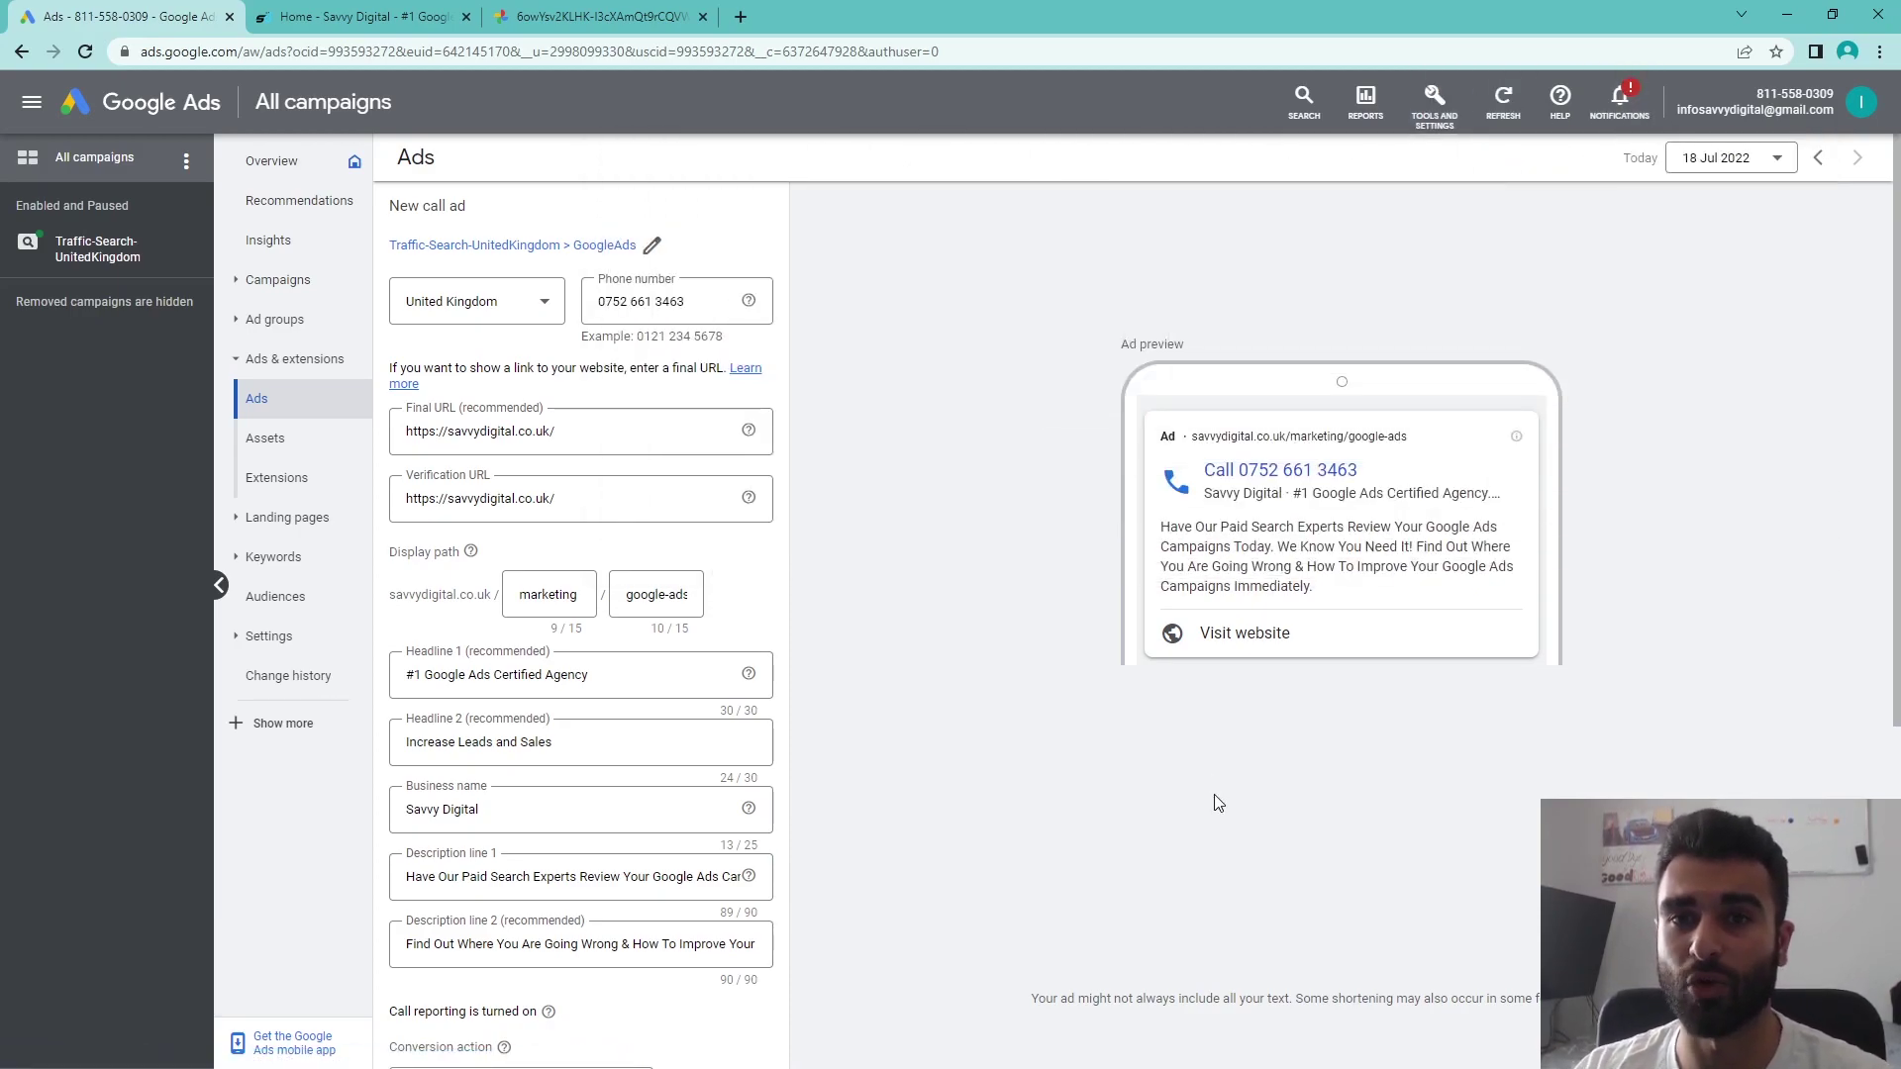
scroll(1178, 807, down, 3)
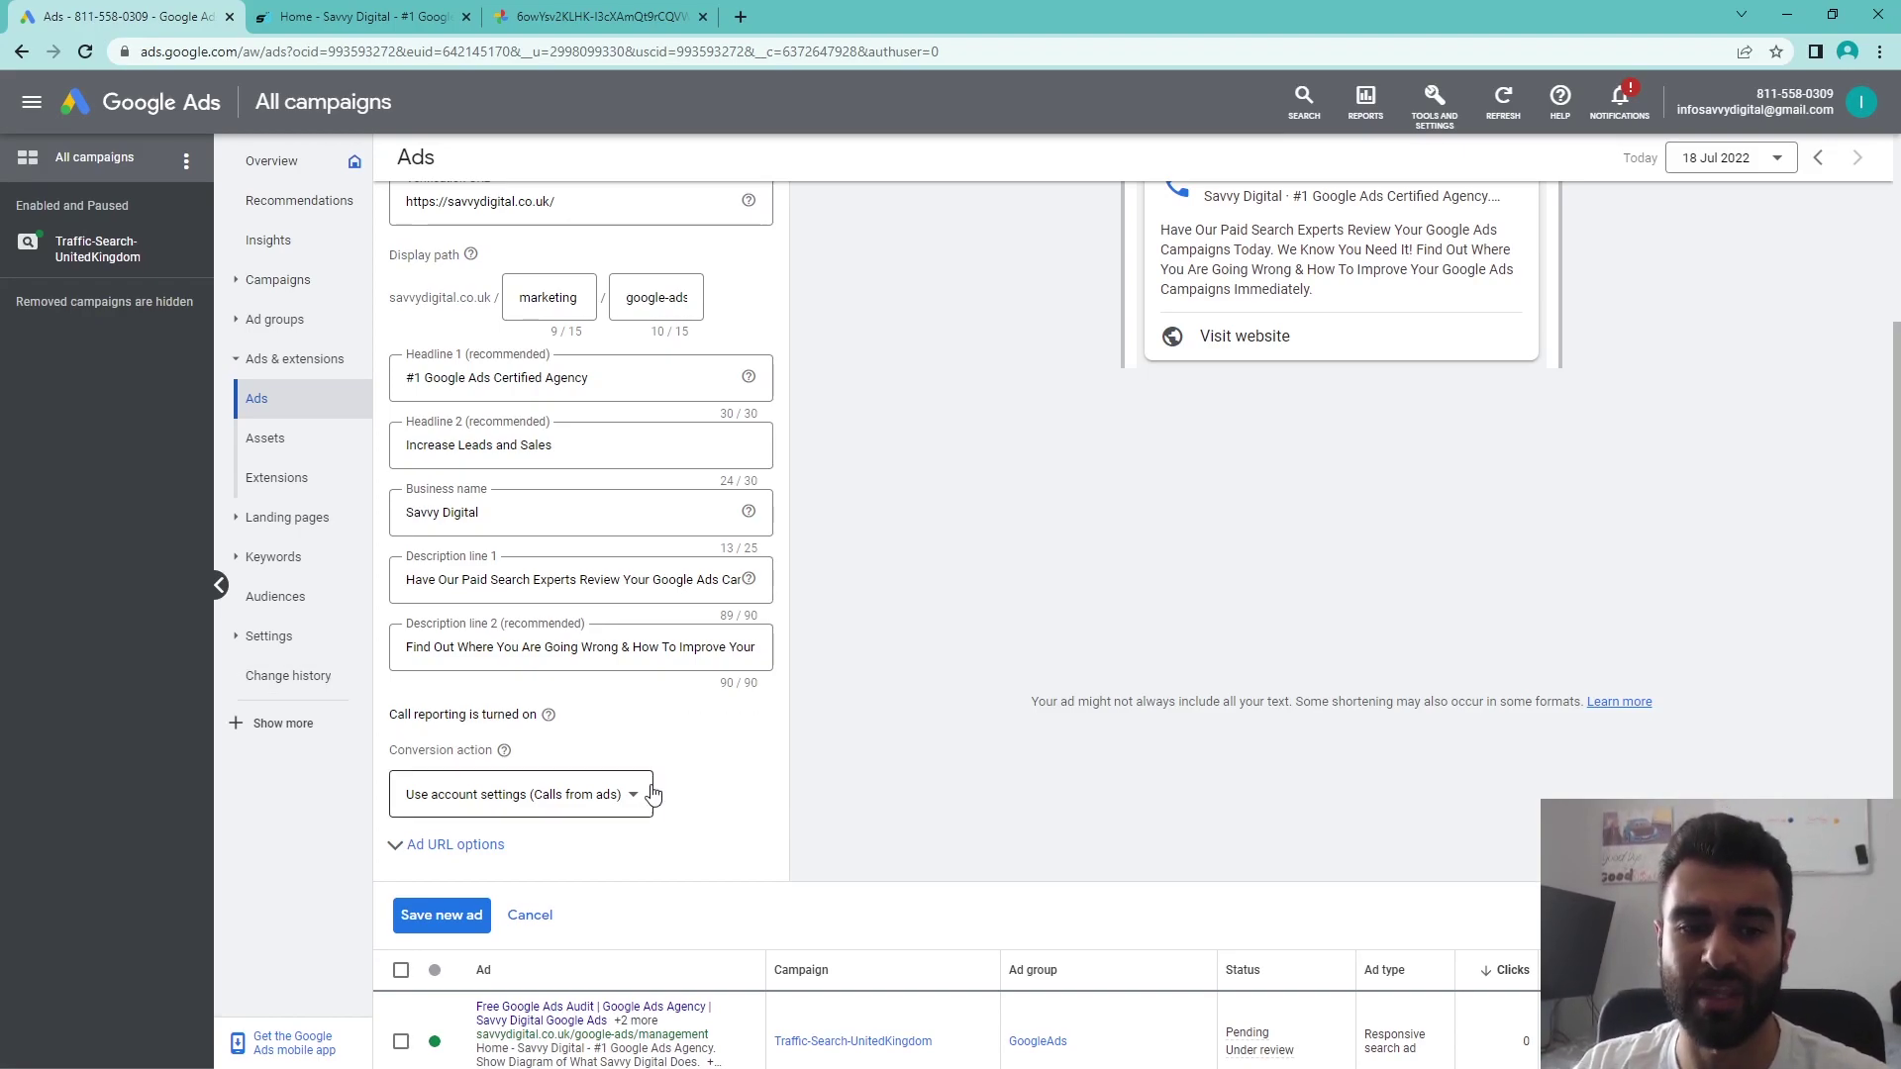
scroll(633, 792, down, 2)
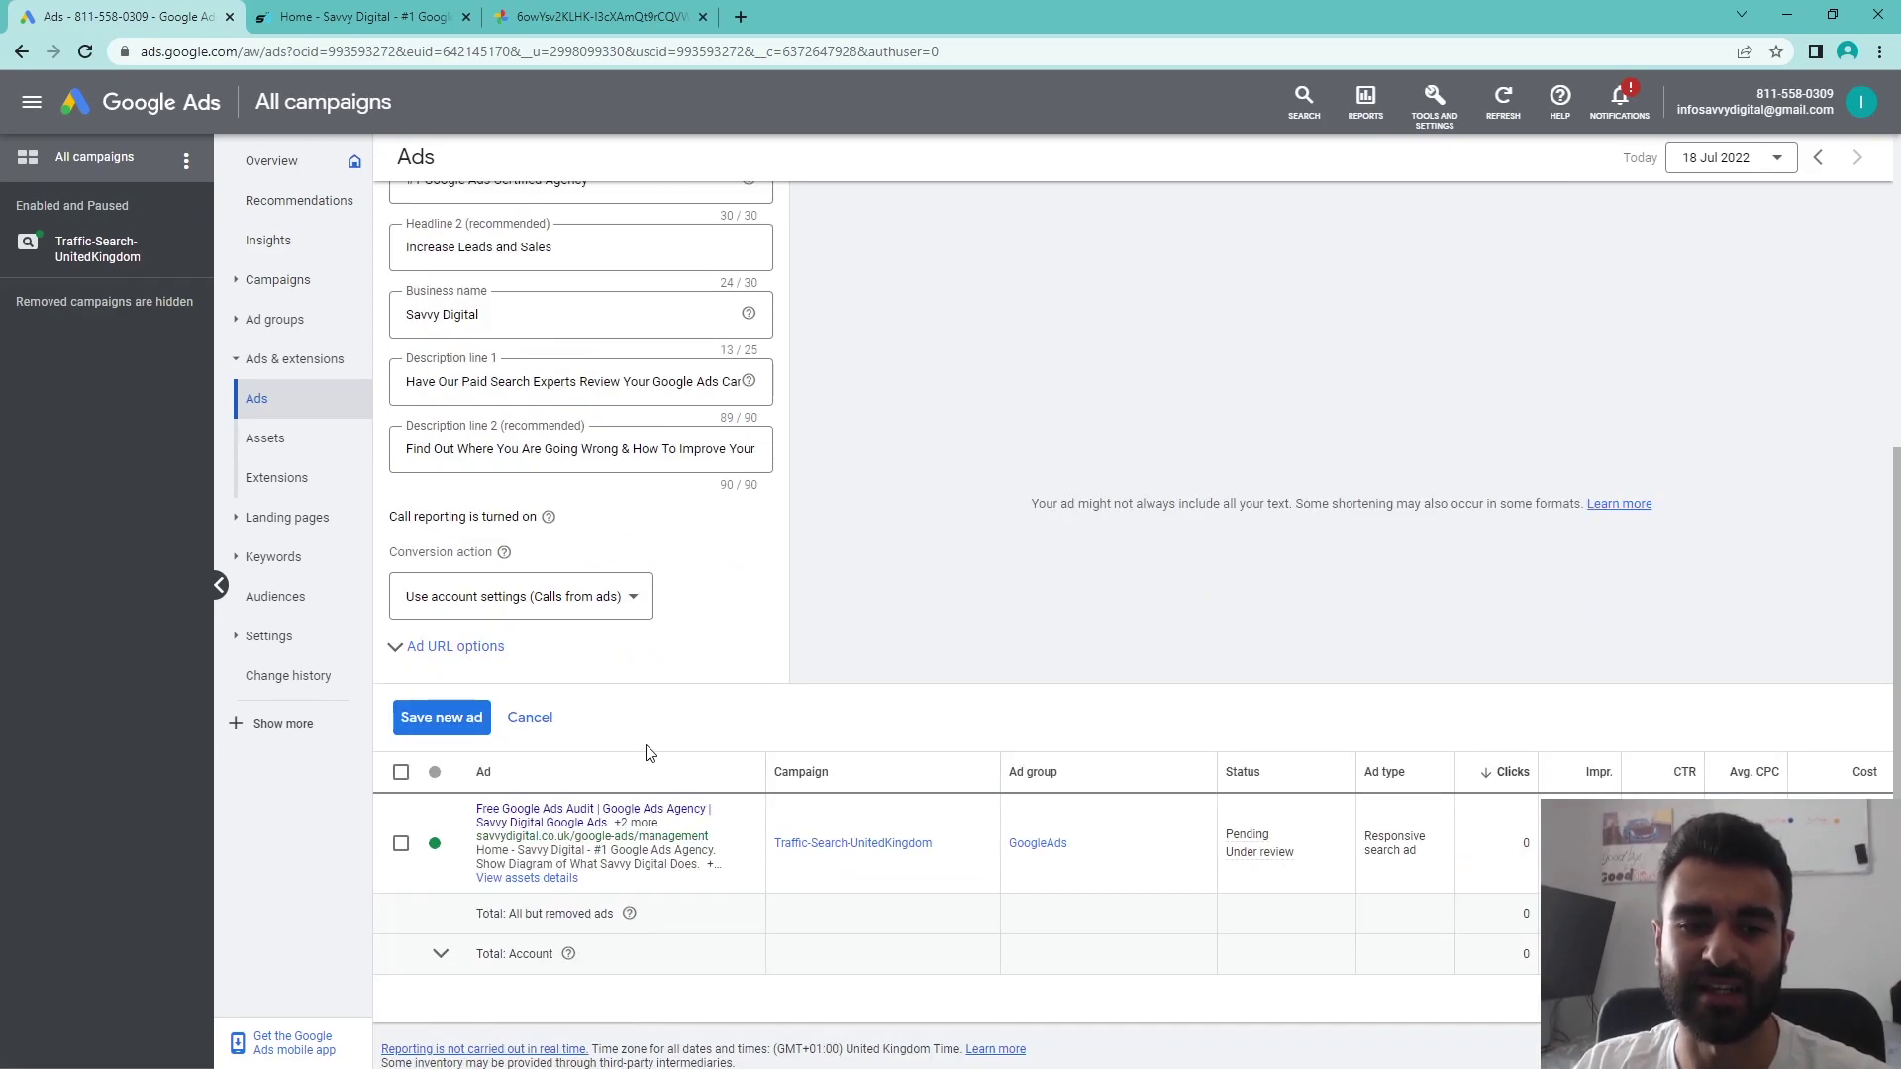
- Glance at the Ad URL options, then save the new call ad
click(491, 648)
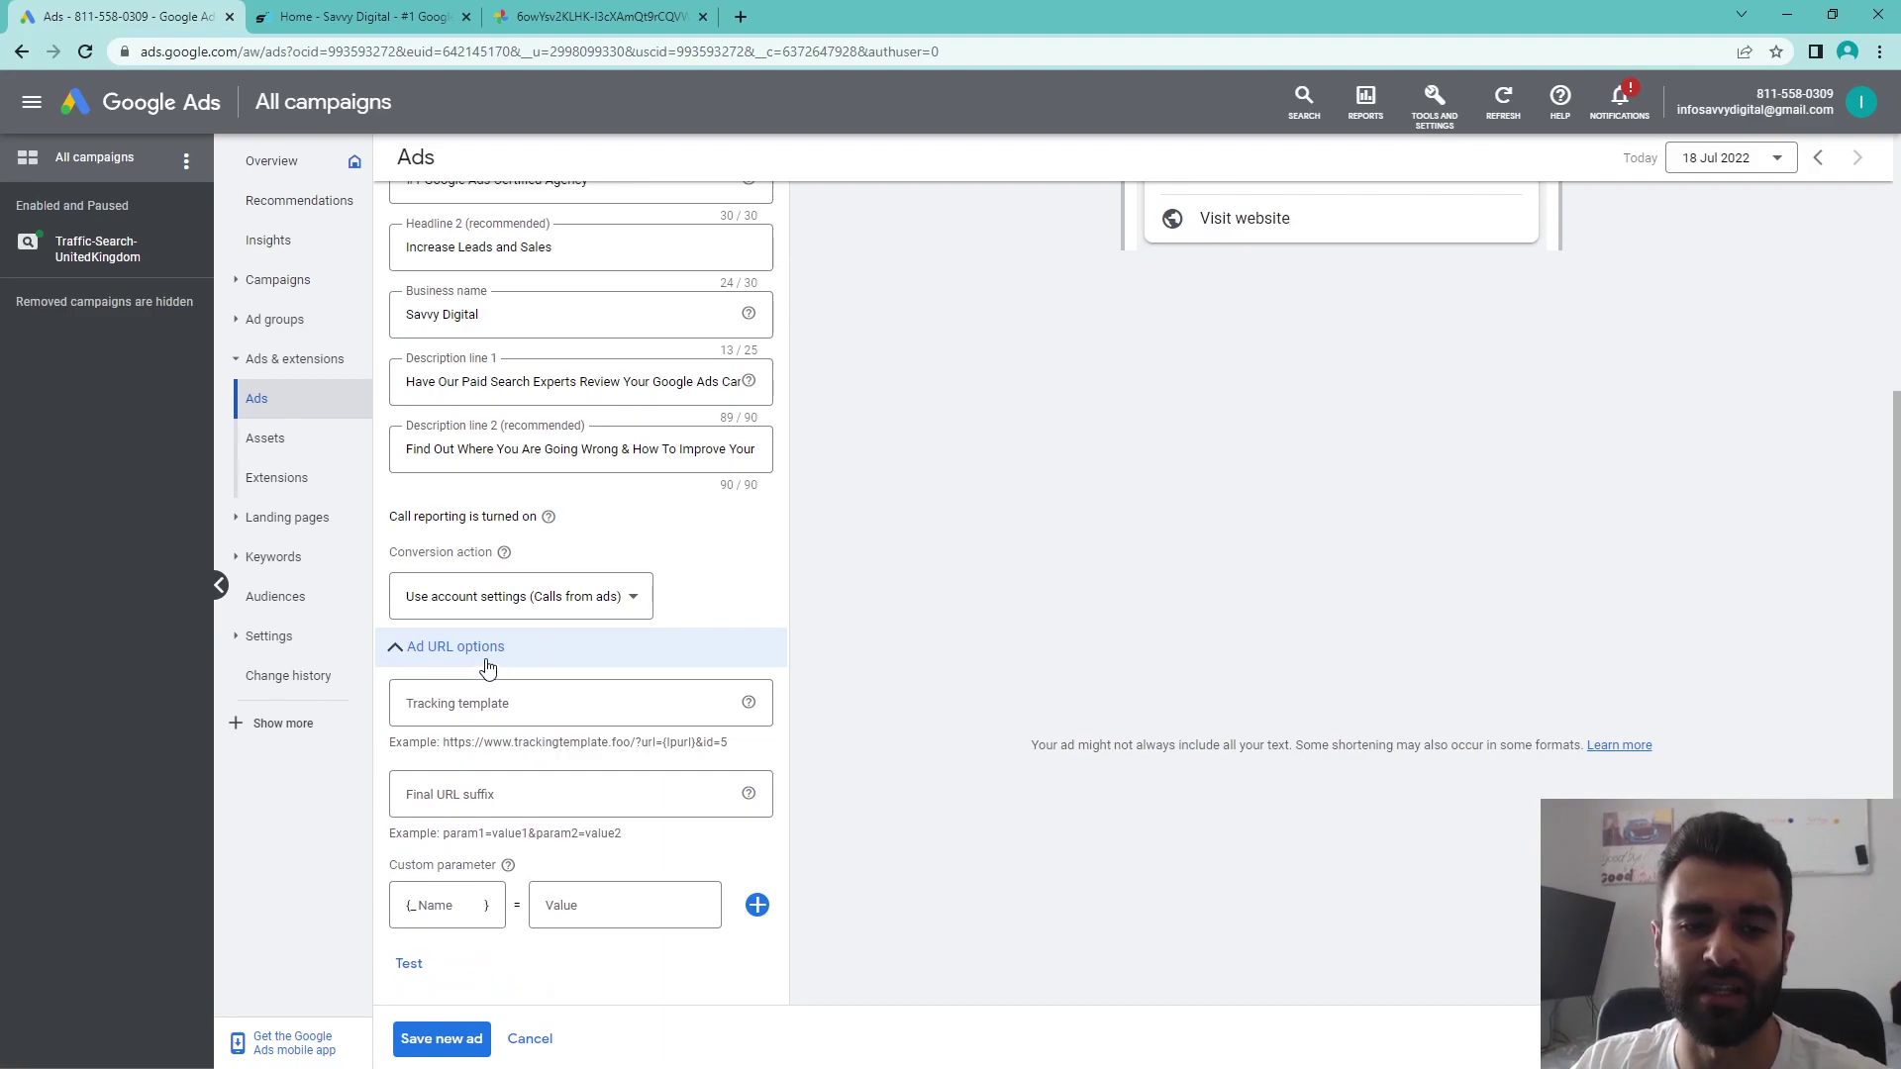
click(485, 660)
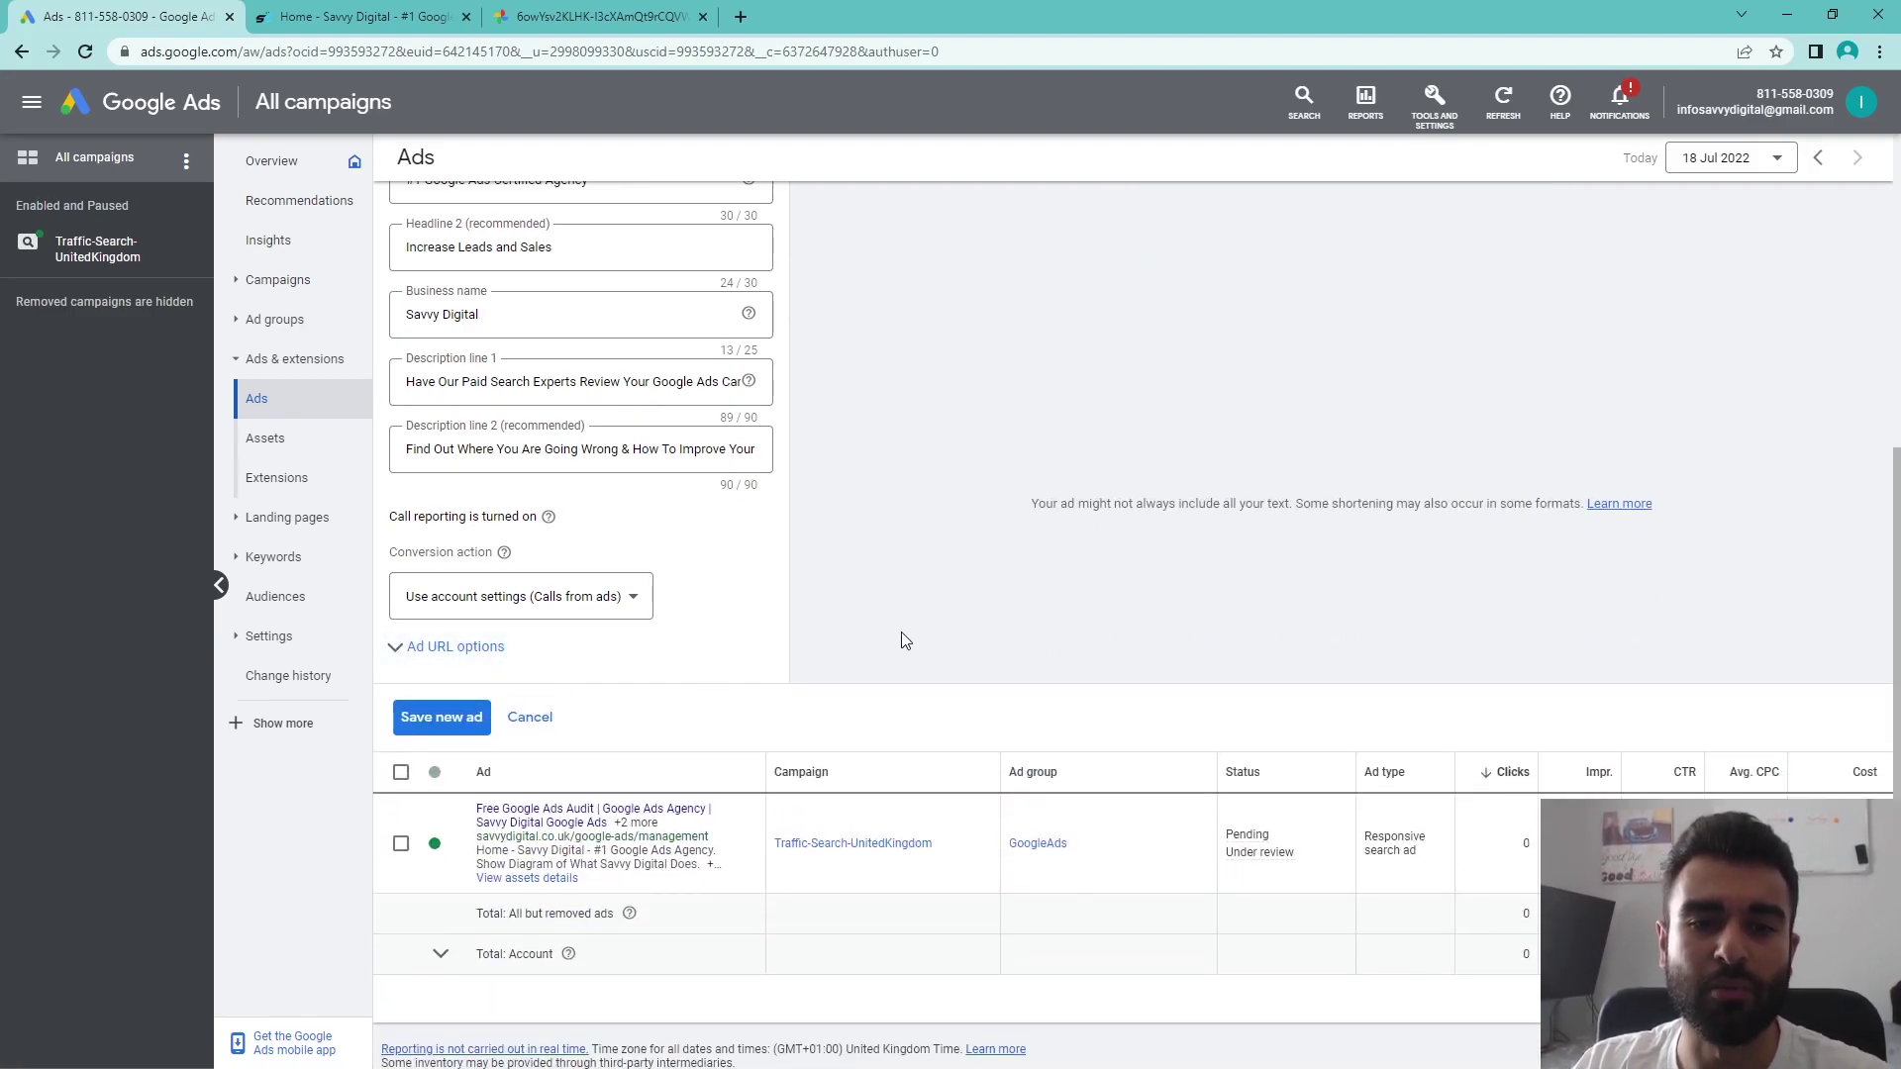
scroll(665, 516, up, 2)
scroll(665, 515, up, 3)
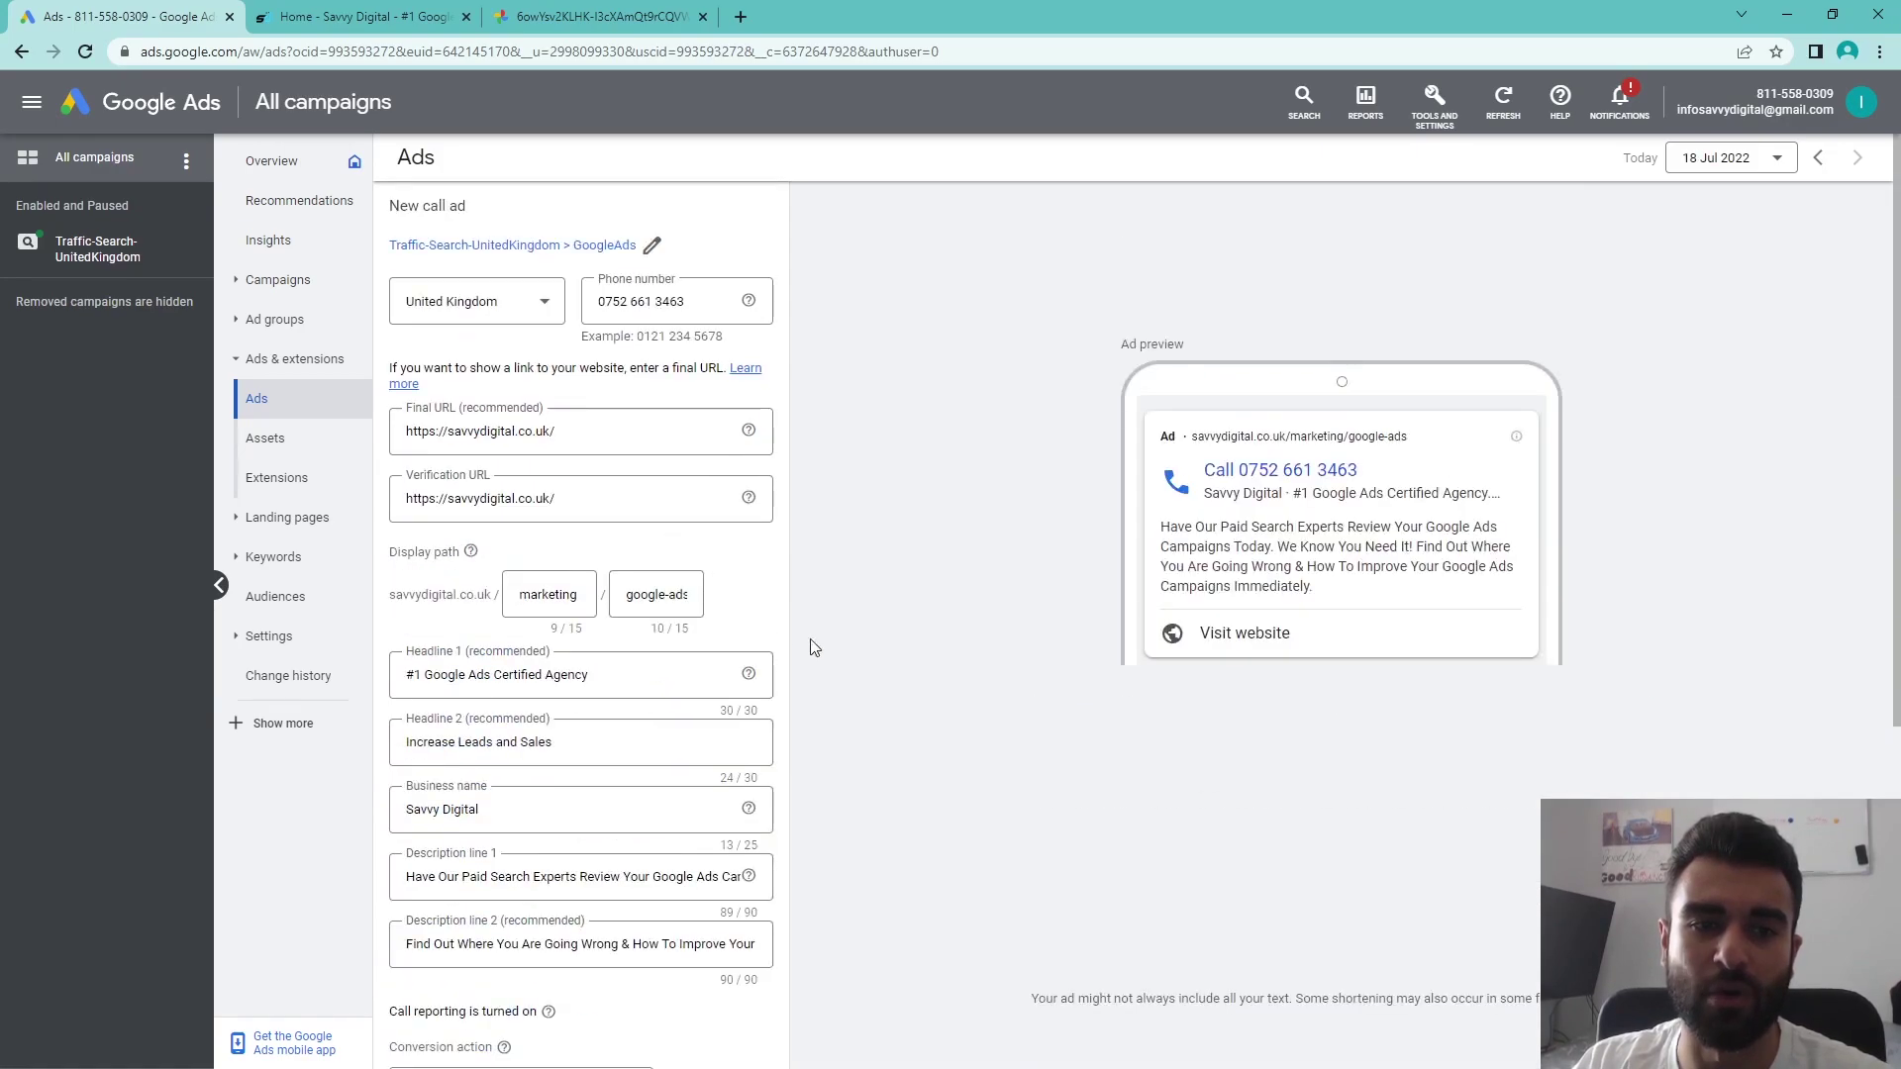
scroll(935, 648, down, 6)
click(443, 677)
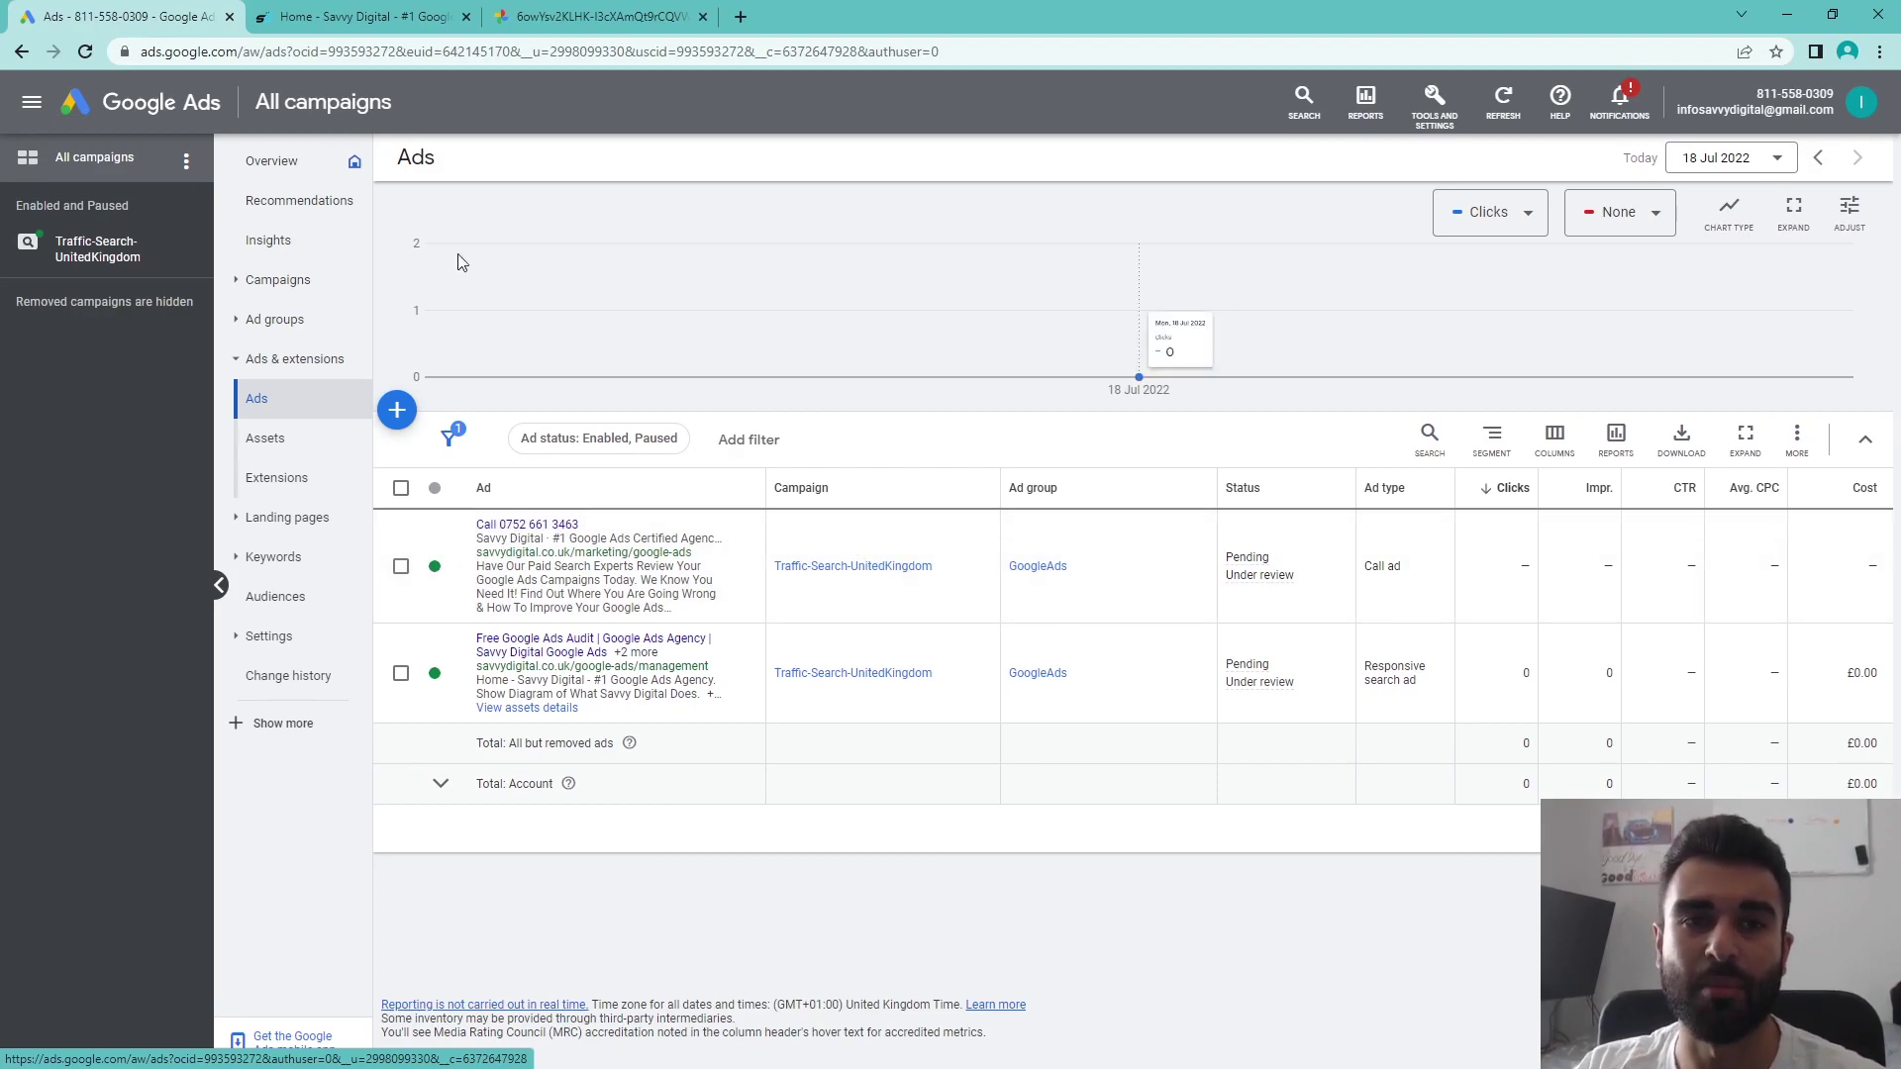
- Switch to another browser tab and back to view the call ad listed as Pending, Under review
key(ctrl+3)
click(155, 14)
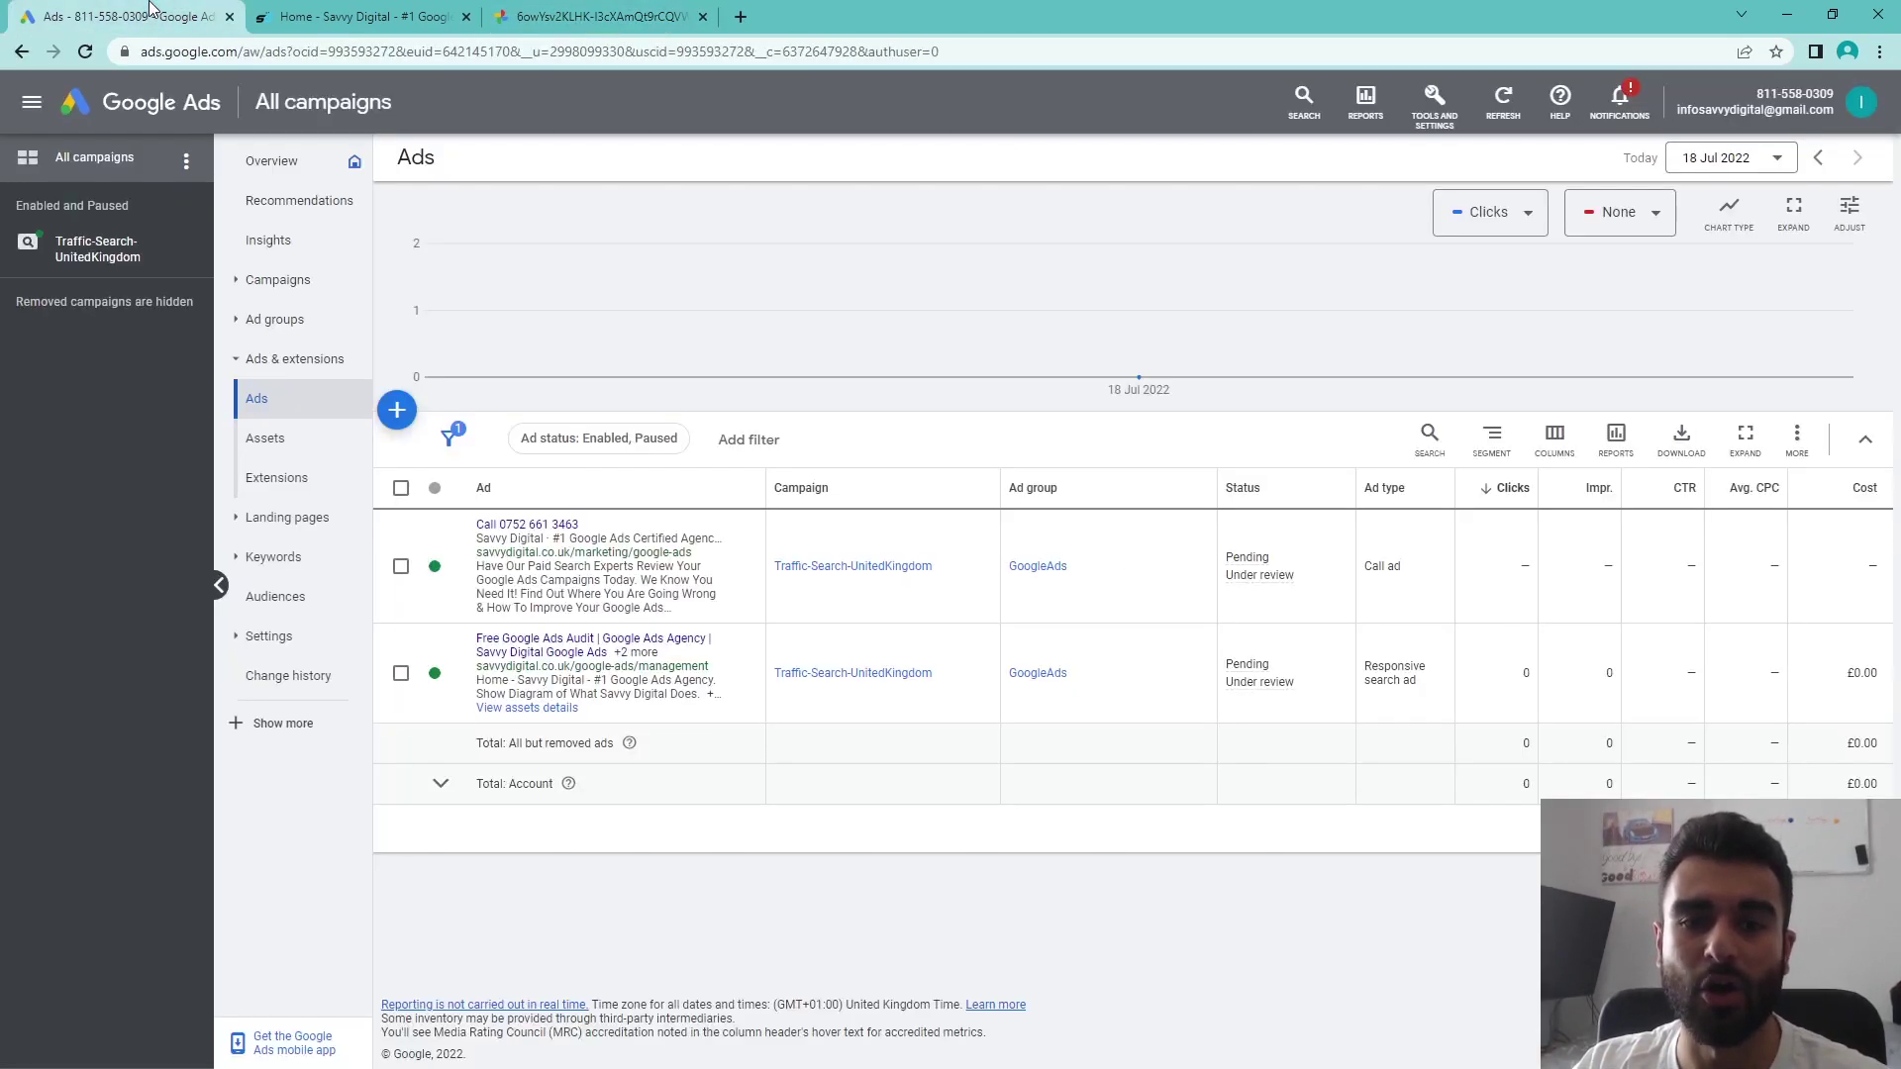